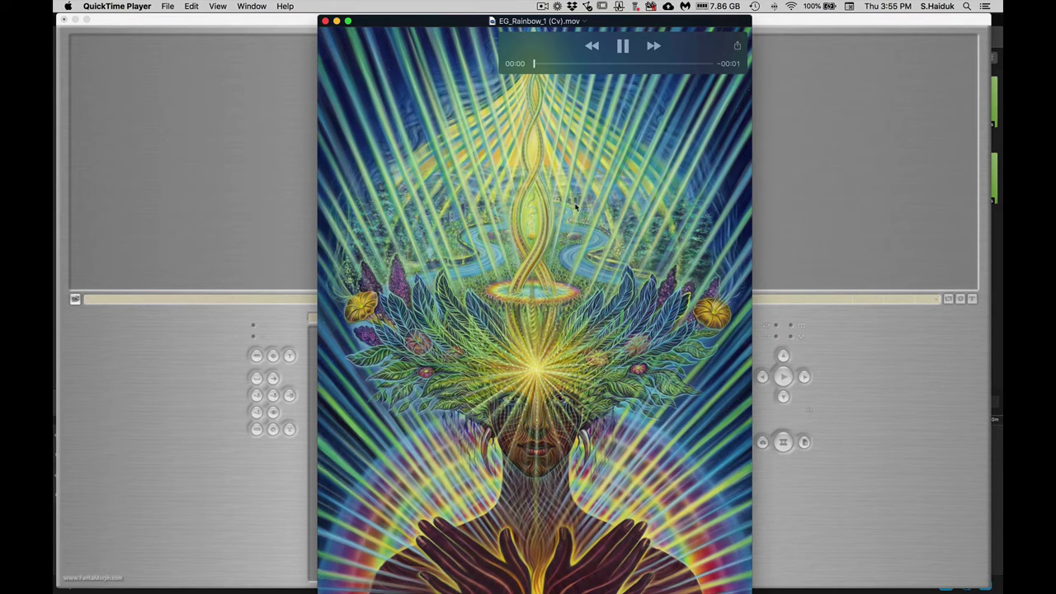
# Step: Pause EG_Rainbow_1 (Cv).mov in QuickTime Player and switch to the empty FantaMorph window
pyautogui.click(624, 47)
pyautogui.click(192, 120)
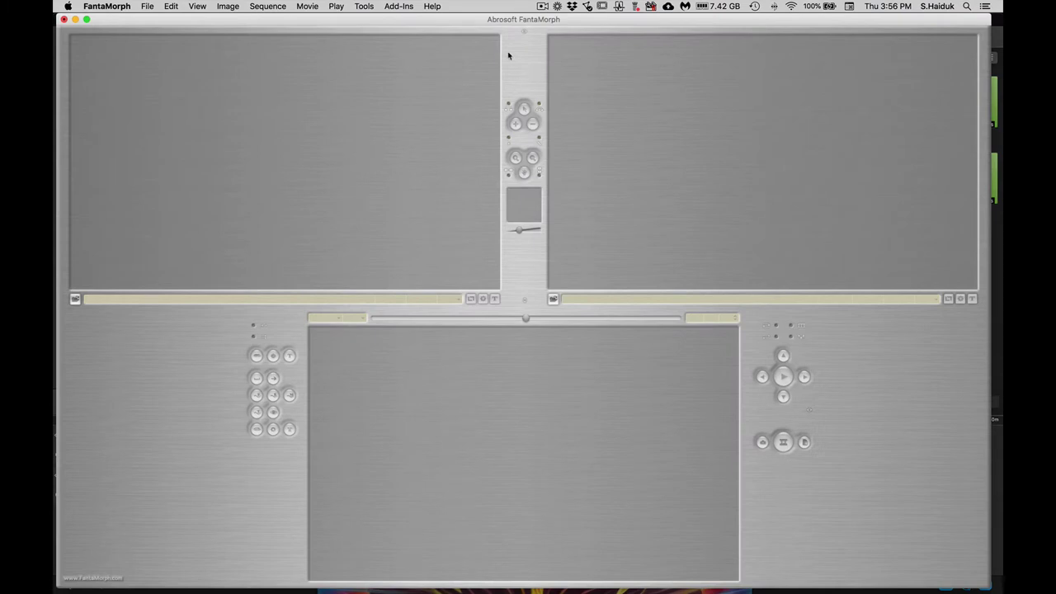
# Step: Relaunch FantaMorph and cancel the Project Wizard to reach the empty morph workspace
pyautogui.click(542, 6)
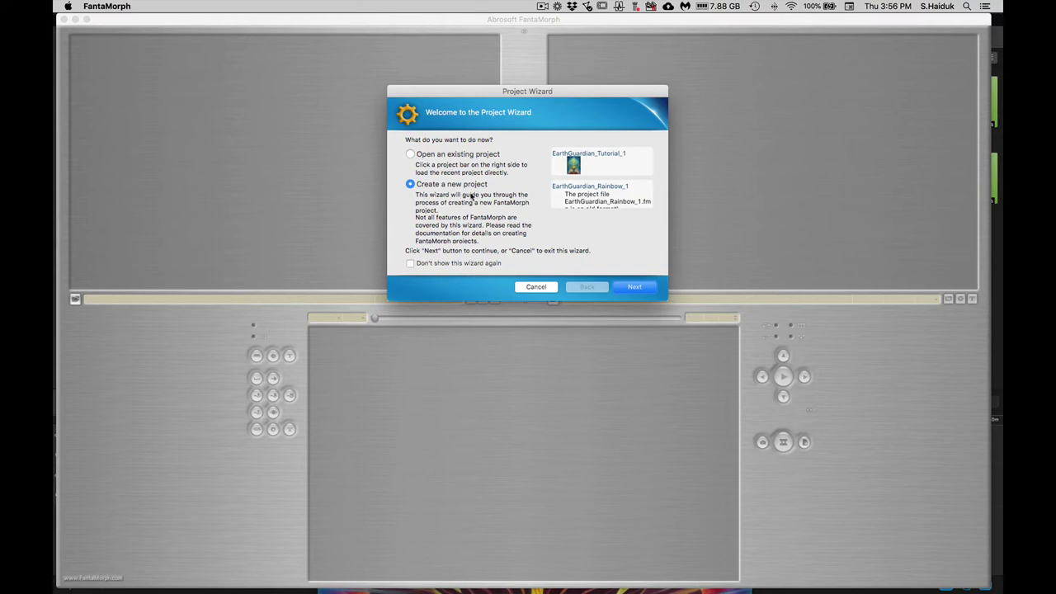
pyautogui.click(536, 287)
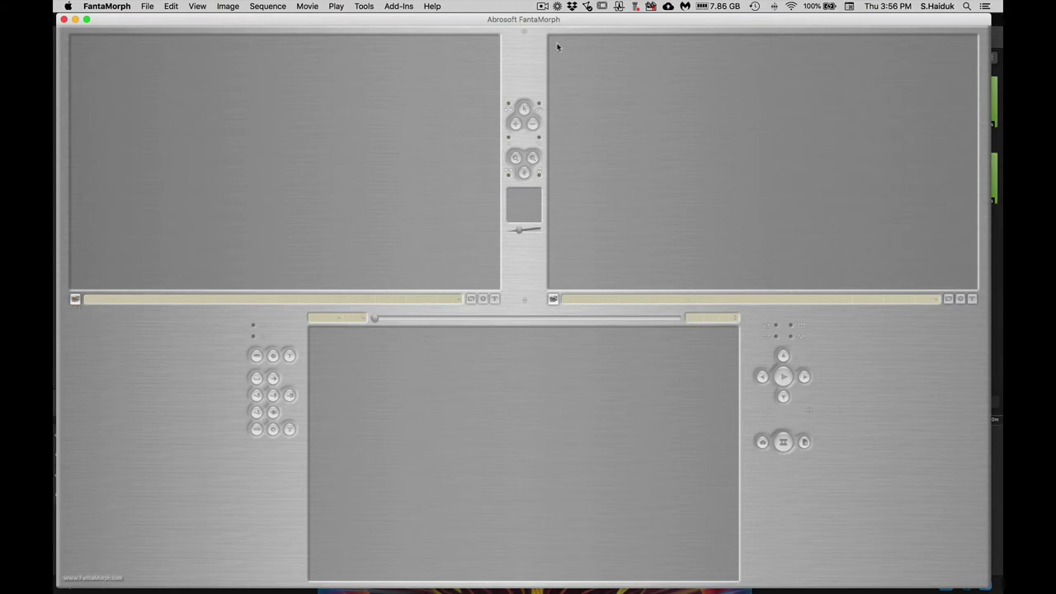
# Step: Load Earth_Guardian_amandasage_4000x3000px.jpg as the first image, accepting the reduction to 807x1080
pyautogui.click(75, 300)
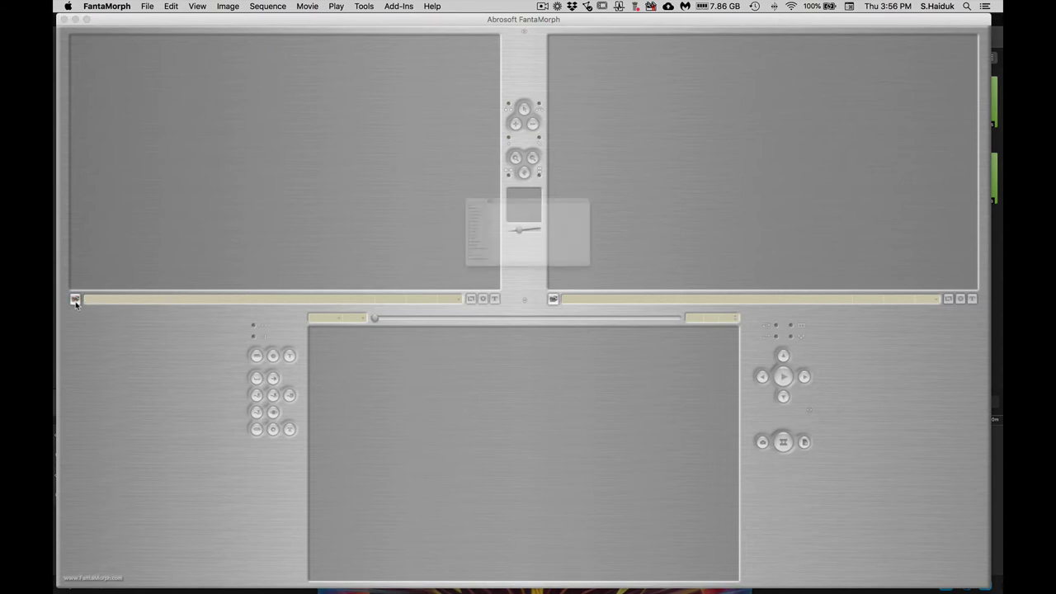
pyautogui.click(435, 152)
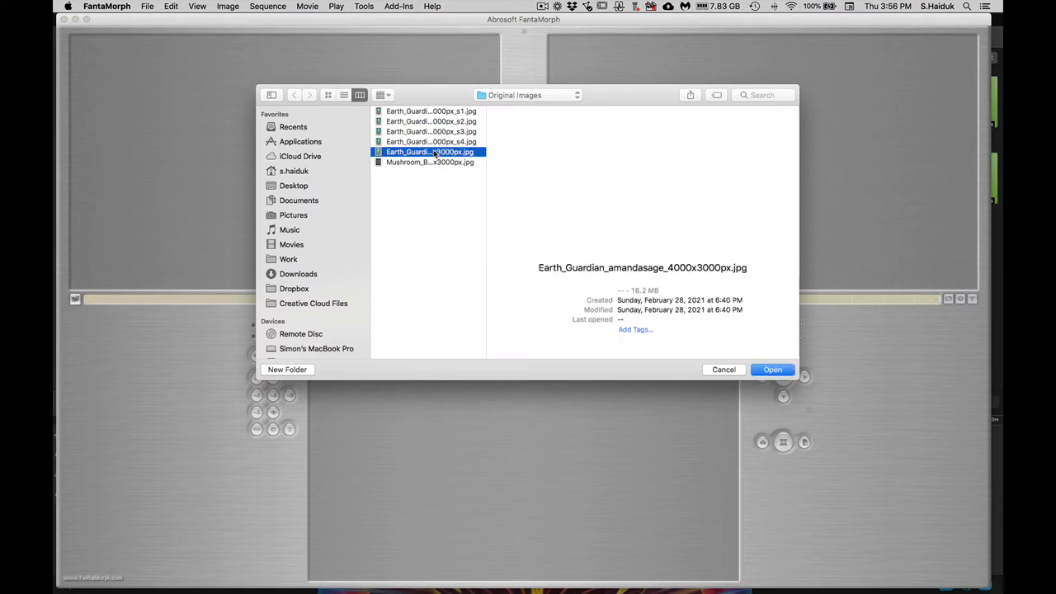
pyautogui.moveTo(486, 198); pyautogui.dragTo(568, 201)
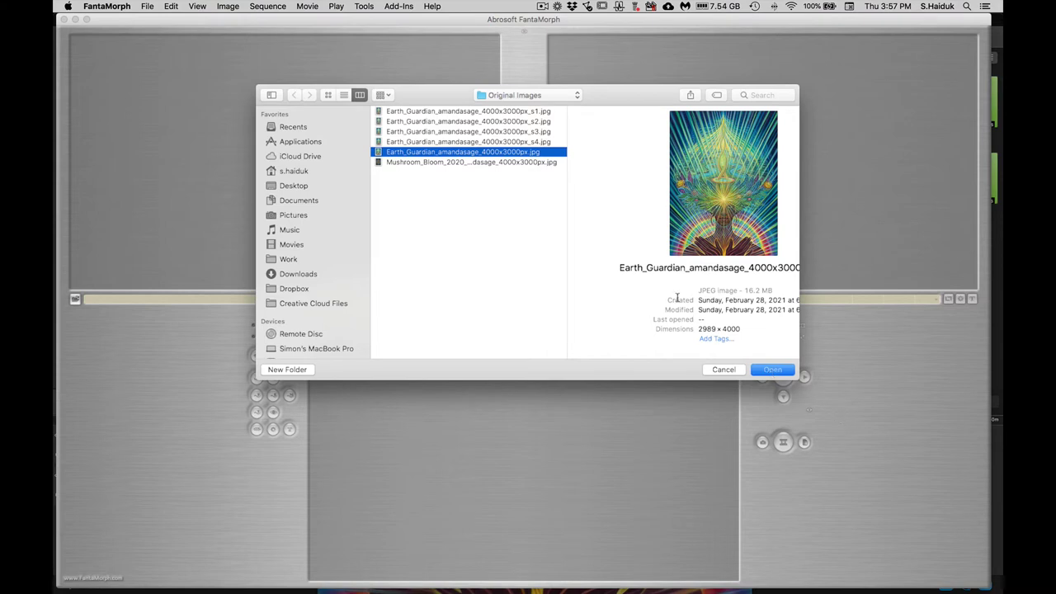
pyautogui.hscroll(2, 736, 307)
pyautogui.hscroll(1, 735, 307)
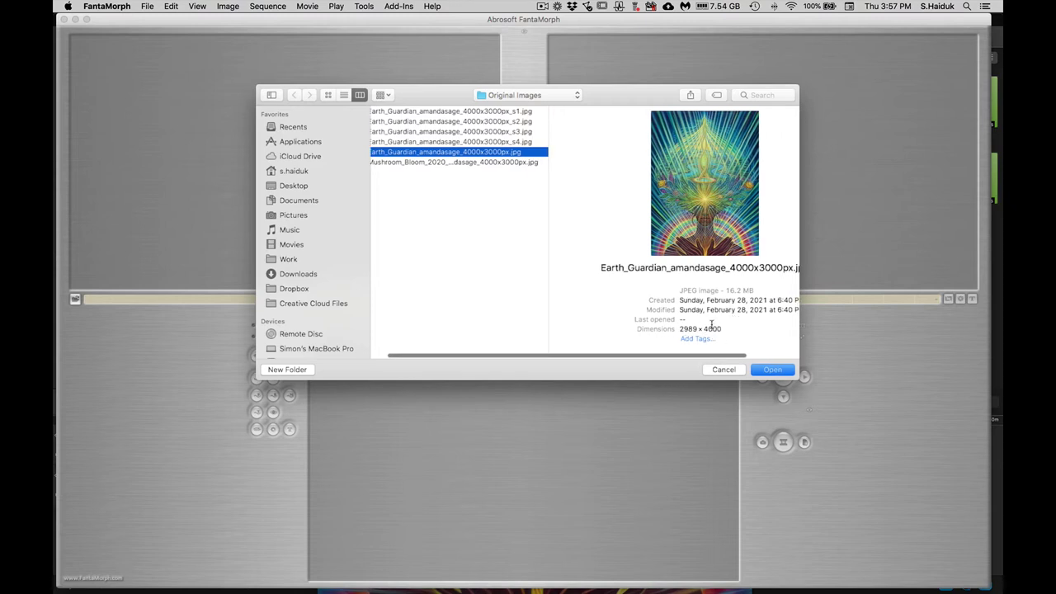
pyautogui.click(772, 371)
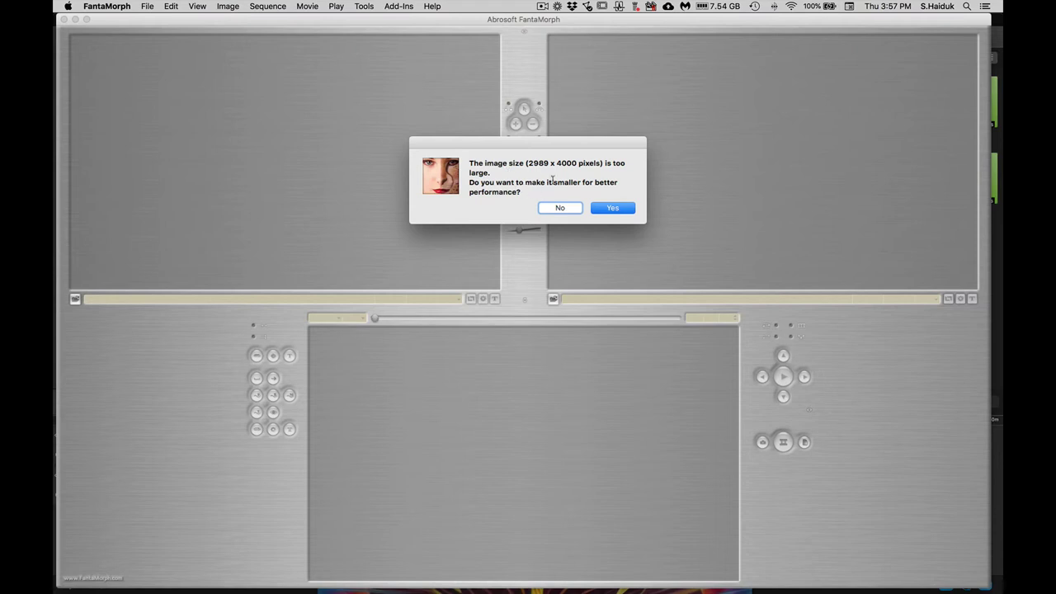
pyautogui.click(612, 209)
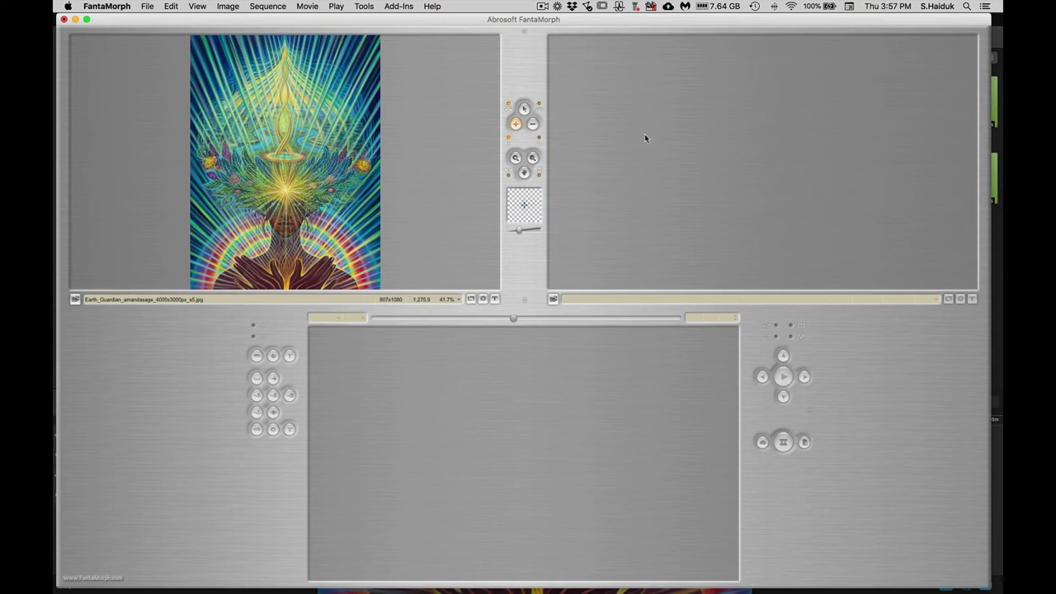
# Step: Load Earth_Guardian_amandasage_4000x3000px_s5.jpg (807x1080) into the second image panel
pyautogui.click(553, 301)
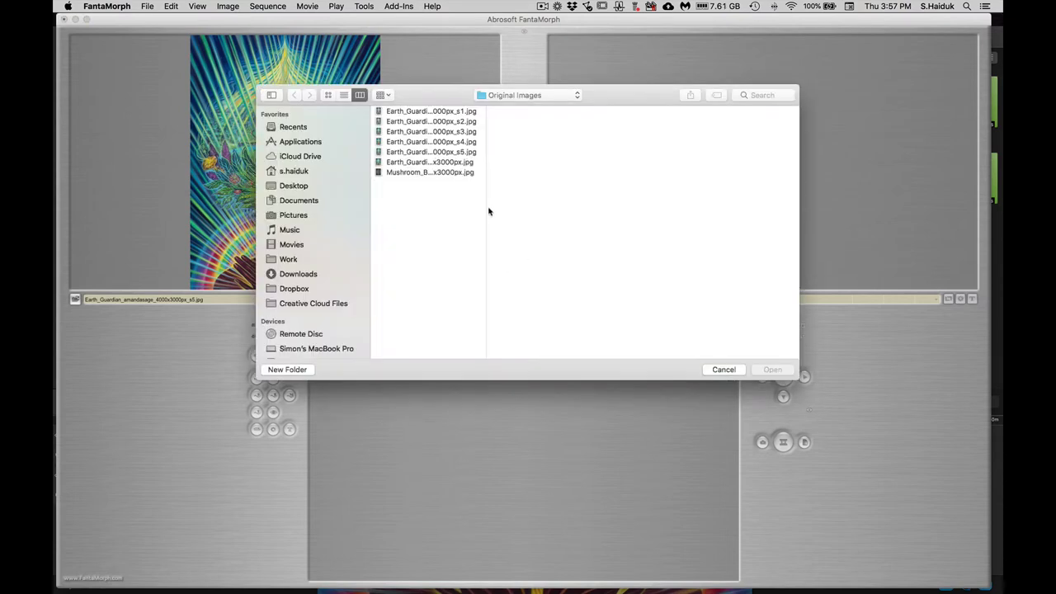
pyautogui.moveTo(486, 209); pyautogui.dragTo(614, 207)
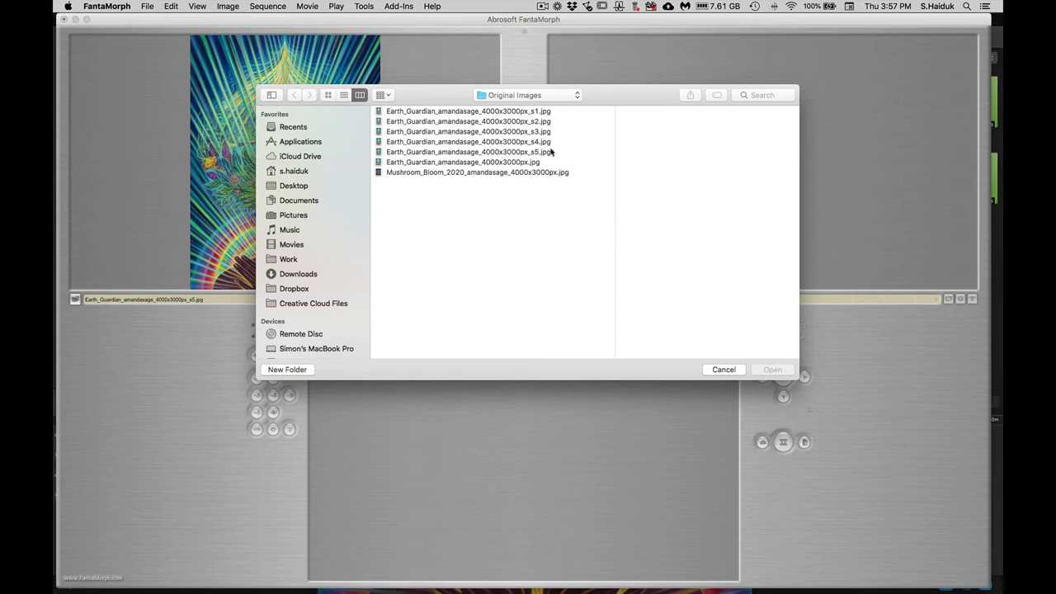
pyautogui.click(499, 152)
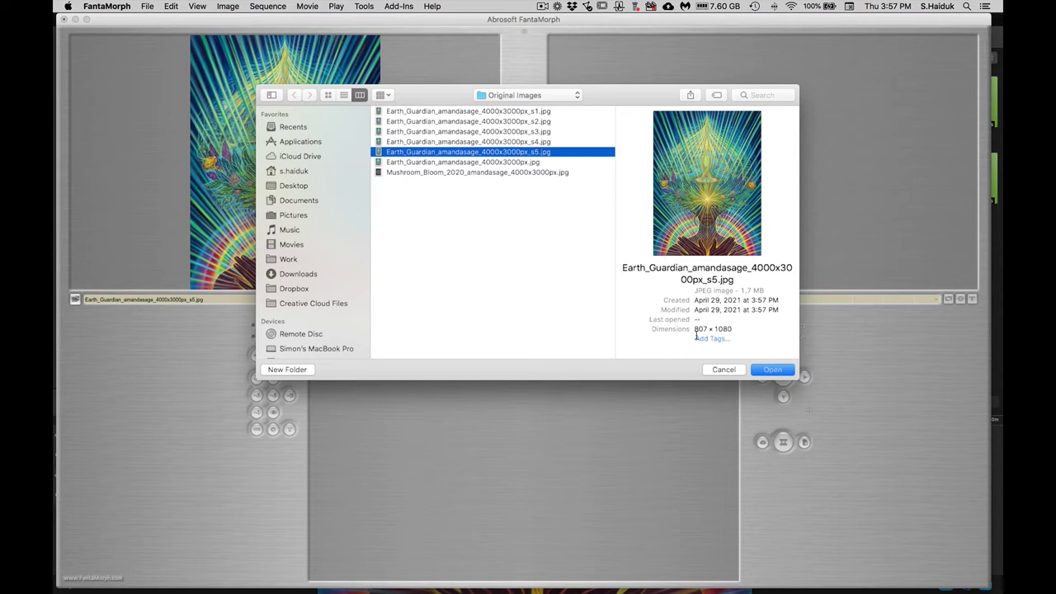
pyautogui.click(774, 372)
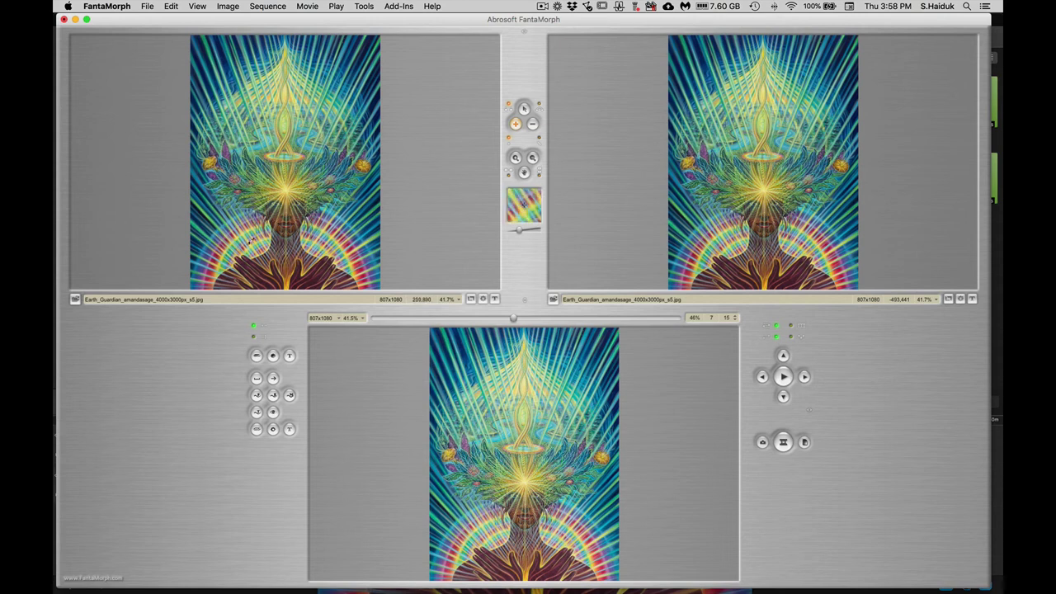
# Step: Reload the first image as full-size Earth_Guardian_amandasage_4000x3000px.jpg, declining the resize
pyautogui.click(75, 299)
pyautogui.click(436, 164)
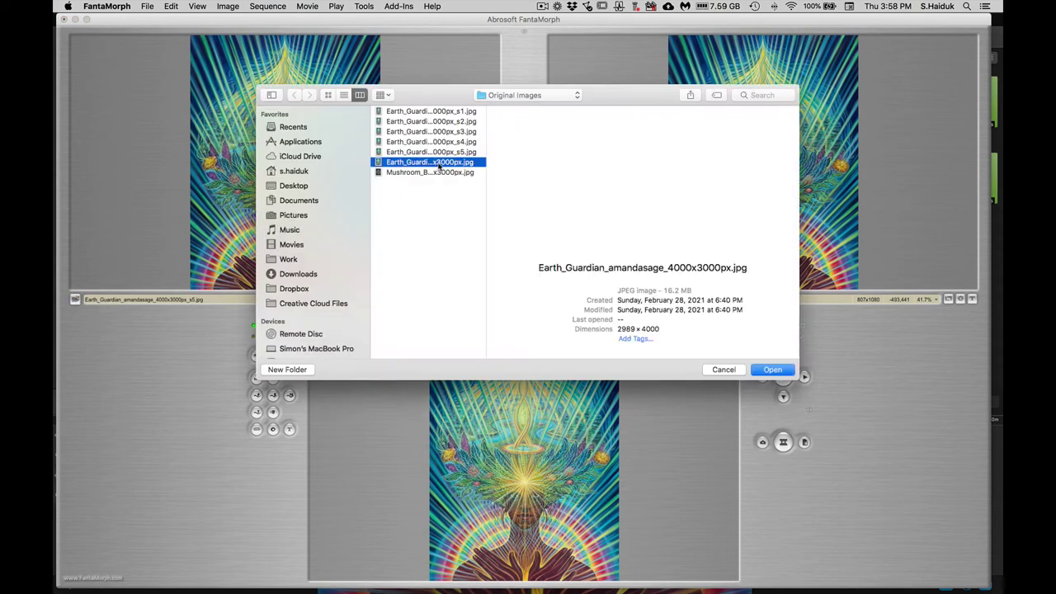
pyautogui.click(772, 371)
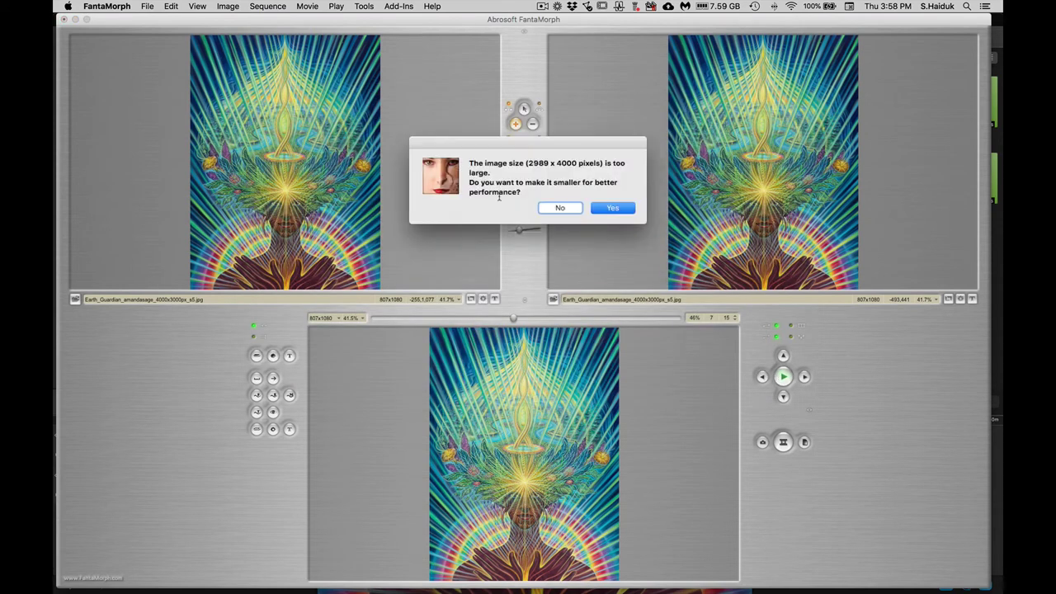
pyautogui.click(558, 211)
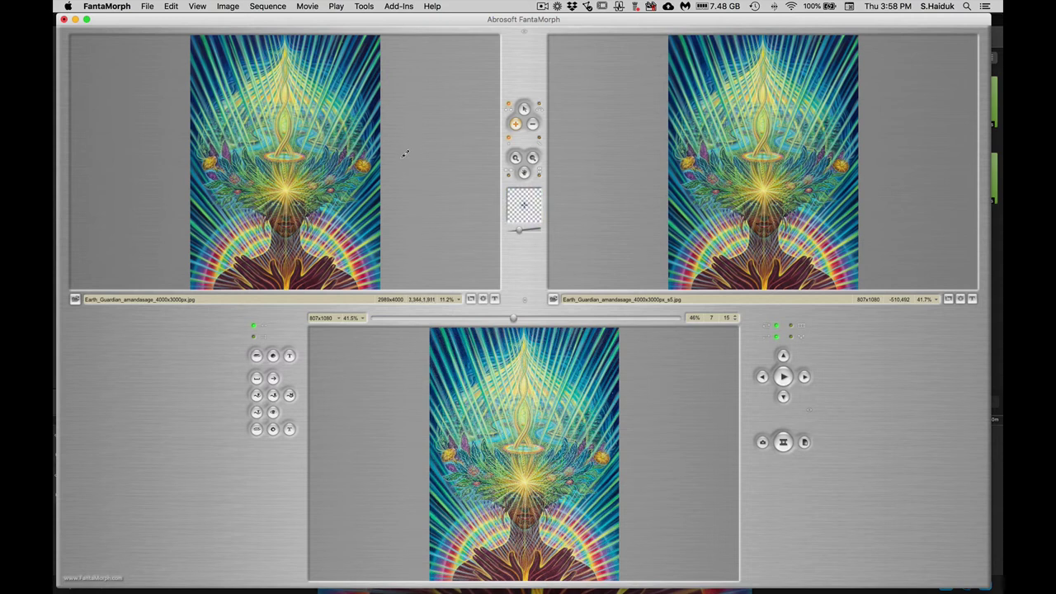
# Step: Load the same full-size 2989x4000 painting as the second image without shrinking it
pyautogui.click(553, 301)
pyautogui.click(416, 162)
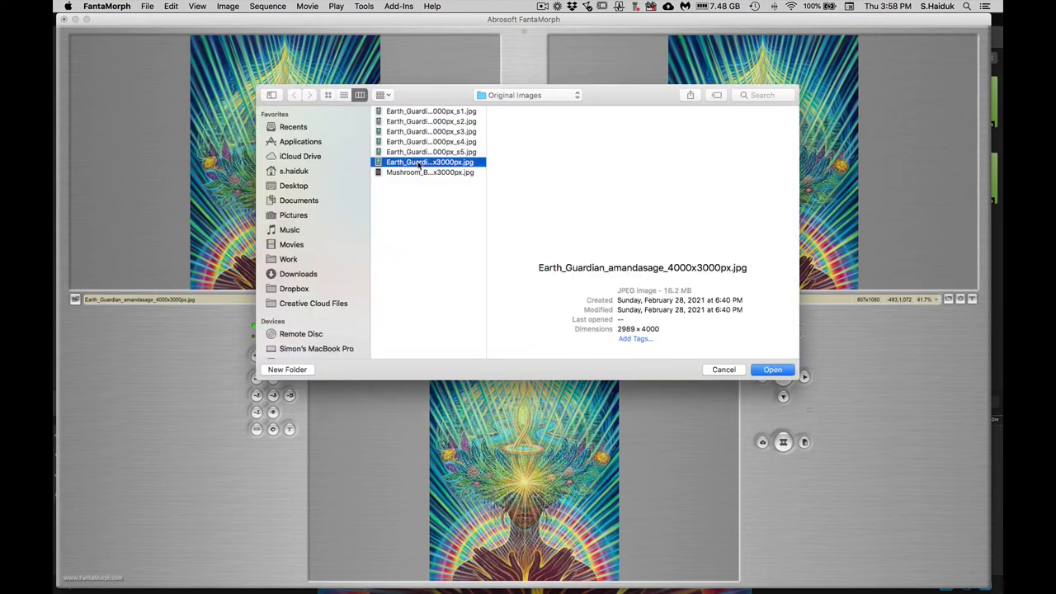
pyautogui.click(774, 370)
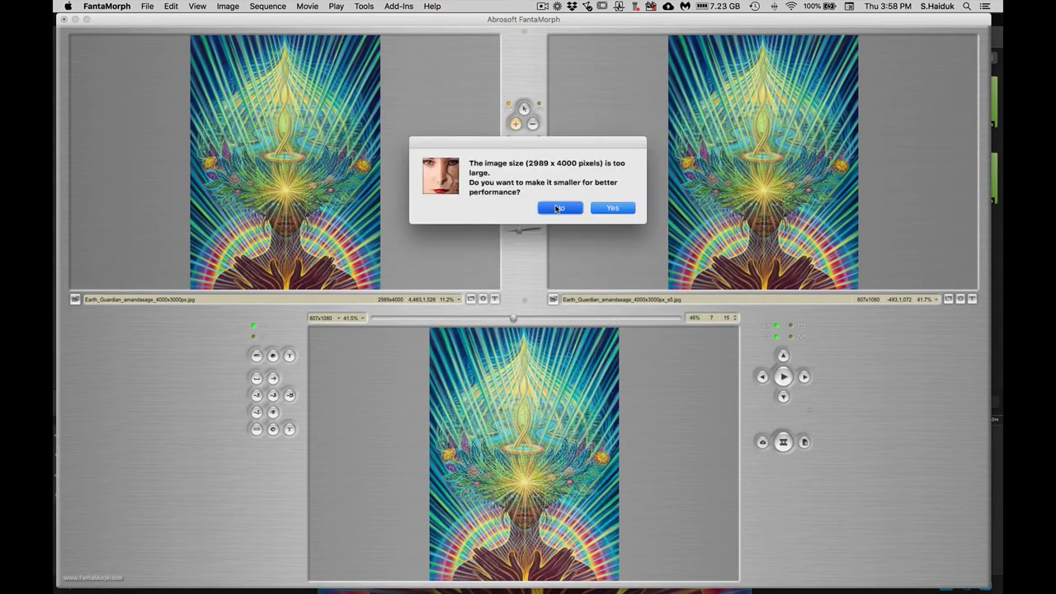
pyautogui.click(557, 207)
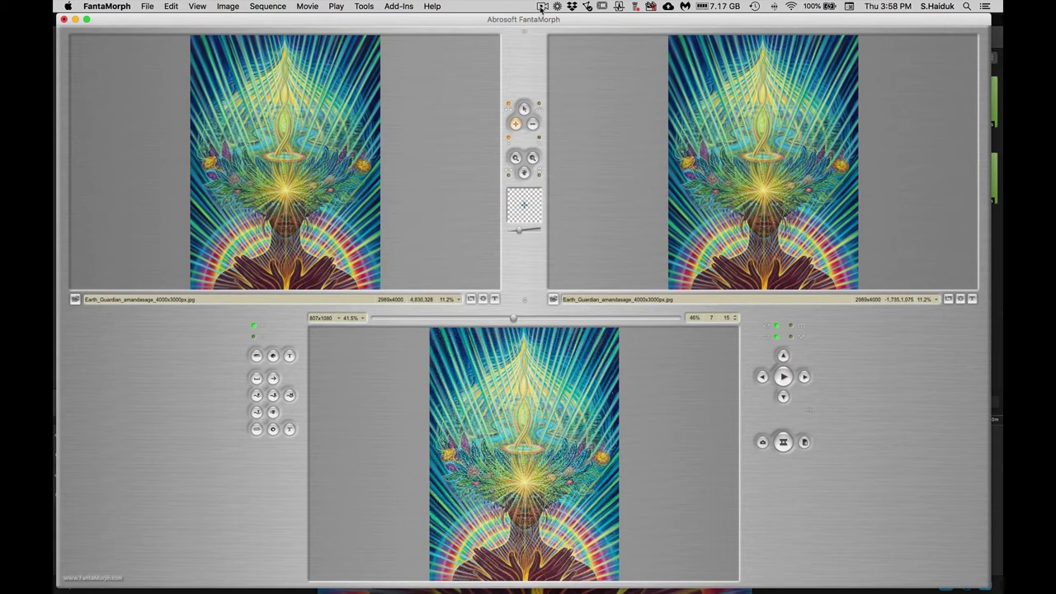
pyautogui.click(542, 7)
pyautogui.click(541, 6)
# Step: Place a key point on the painting's right edge with Add Dot/Line, then nudge it down
pyautogui.click(542, 6)
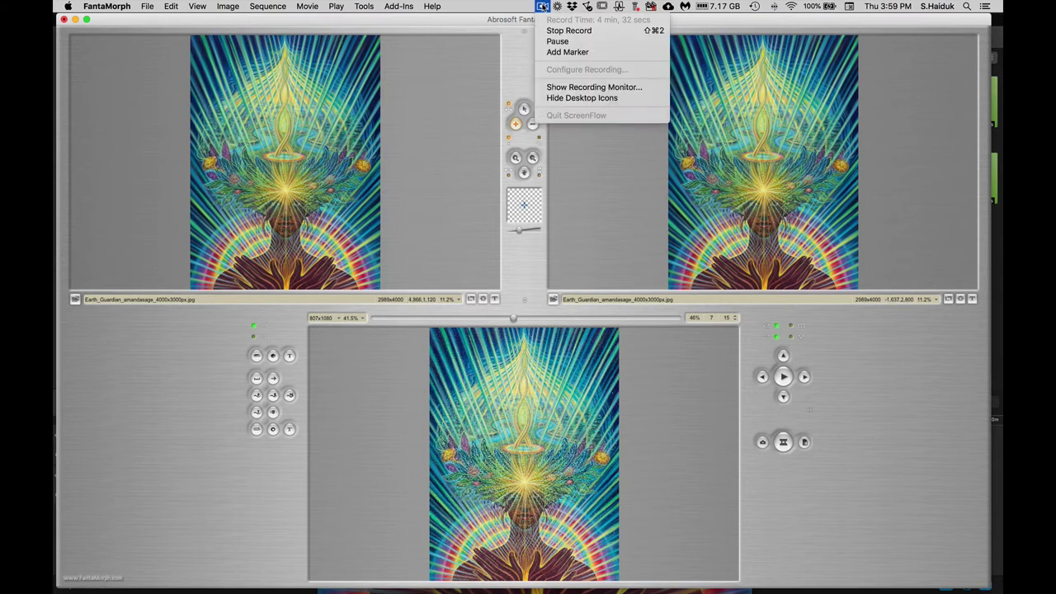
pyautogui.click(558, 42)
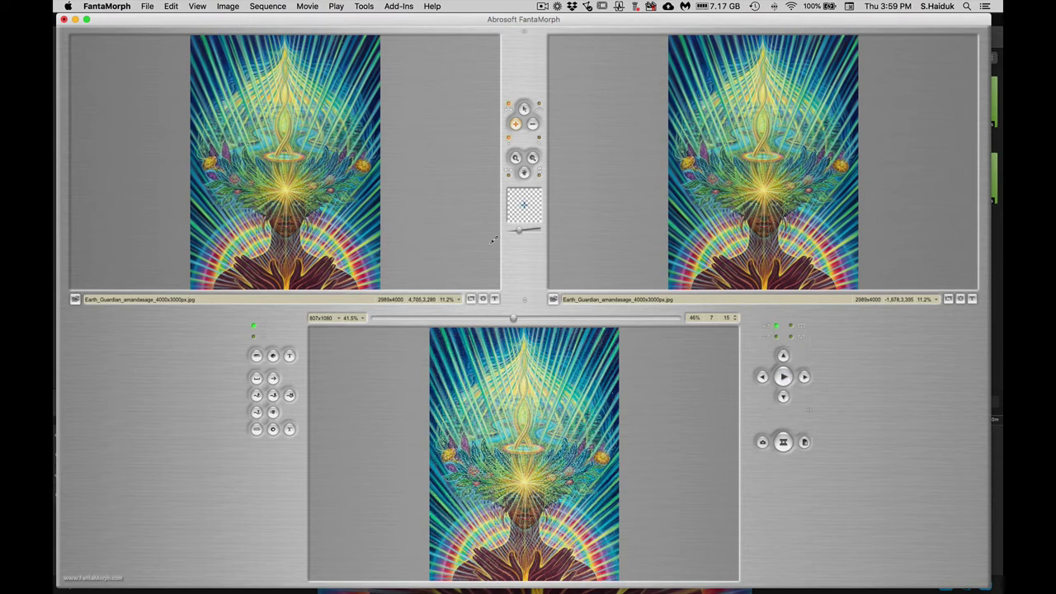
pyautogui.click(515, 125)
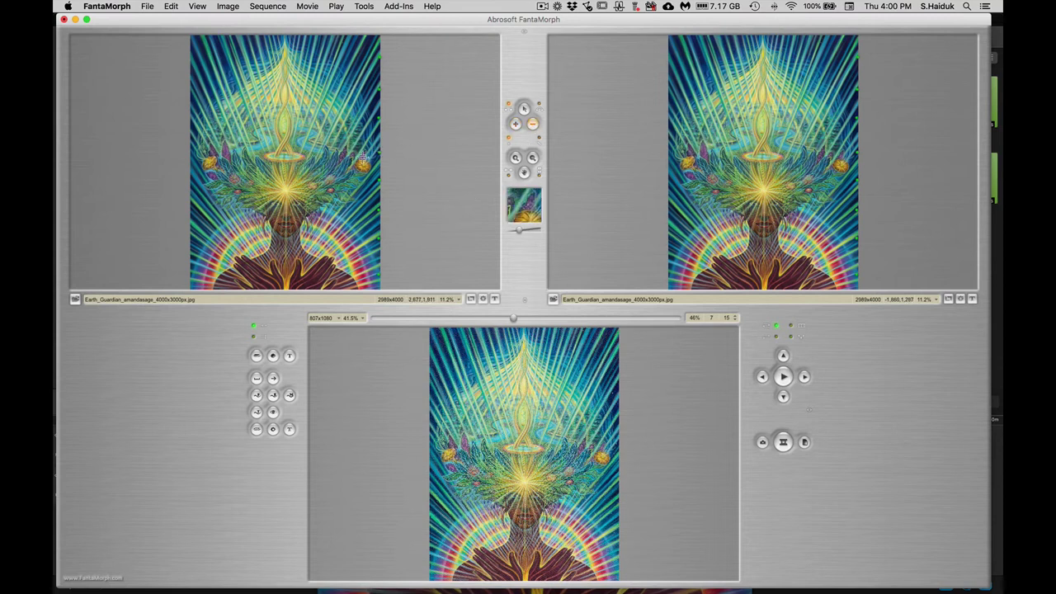
pyautogui.click(378, 151)
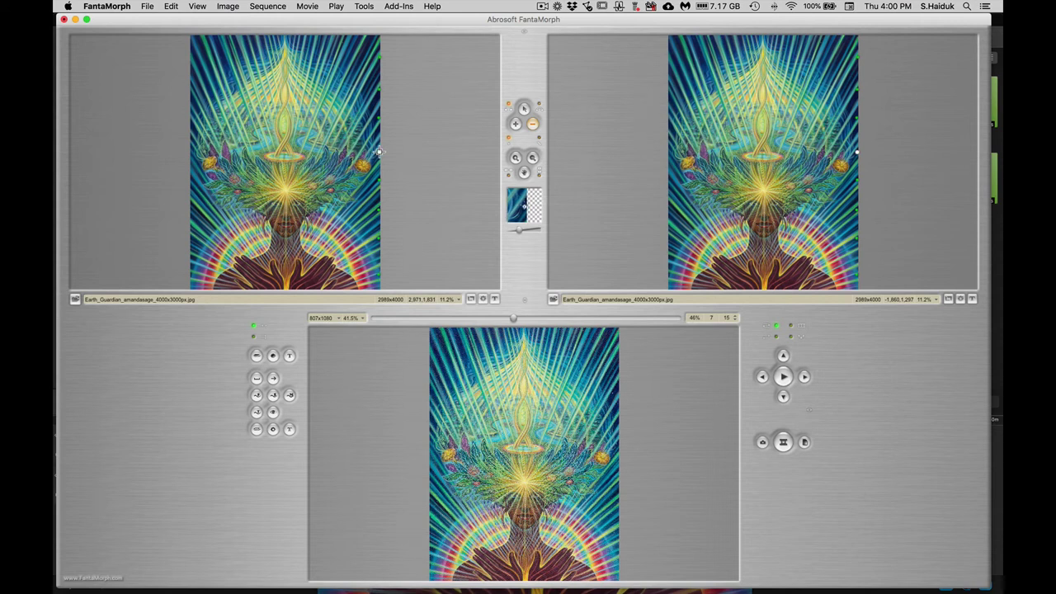
pyautogui.moveTo(378, 152); pyautogui.dragTo(378, 177)
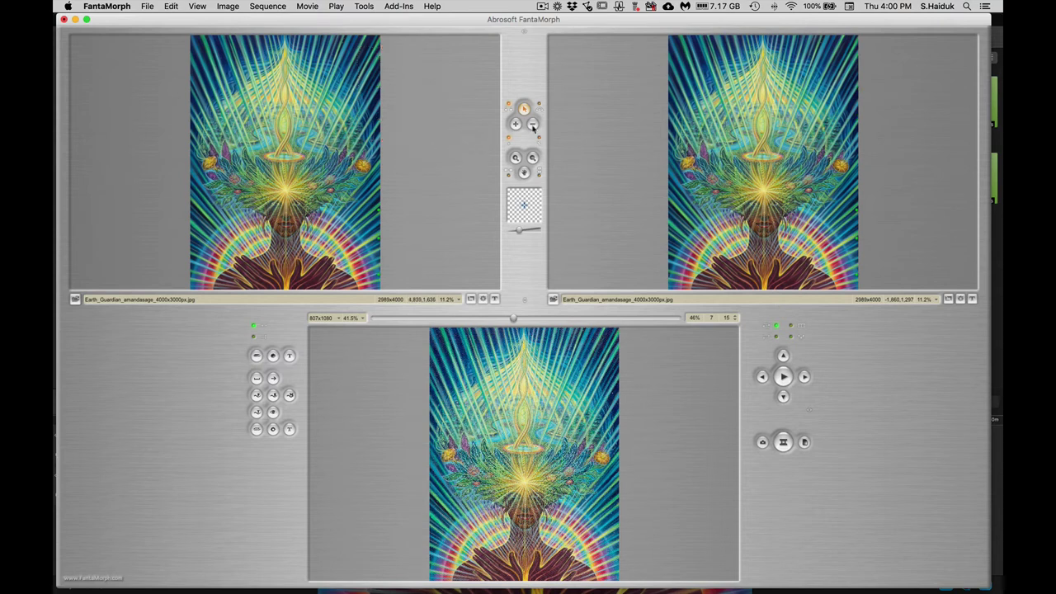
# Step: Zoom the first image to 25% on the face and hands using the Zoom tool
pyautogui.click(525, 174)
pyautogui.click(302, 196)
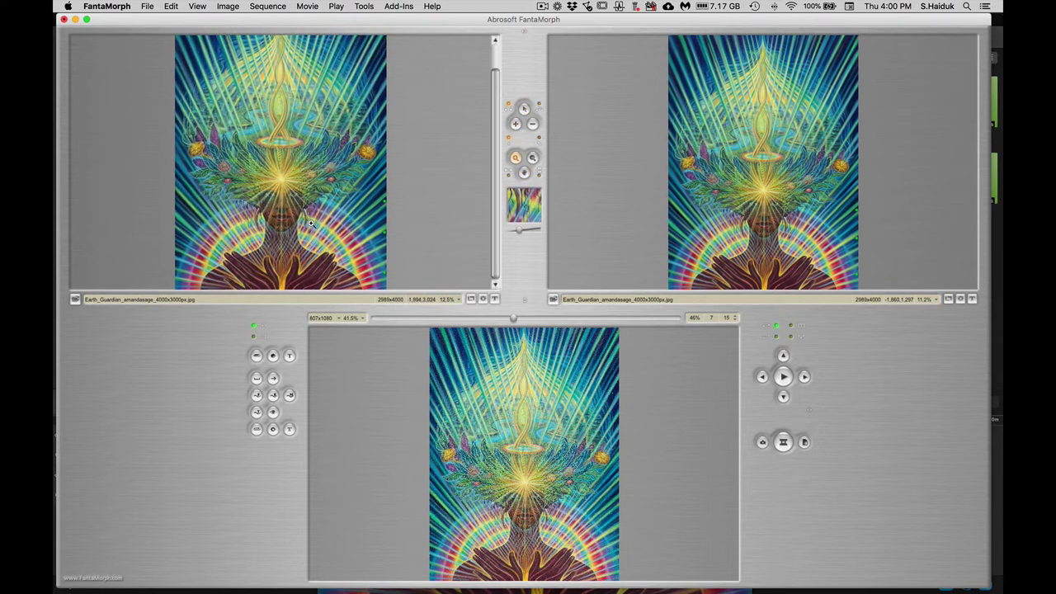
pyautogui.click(311, 224)
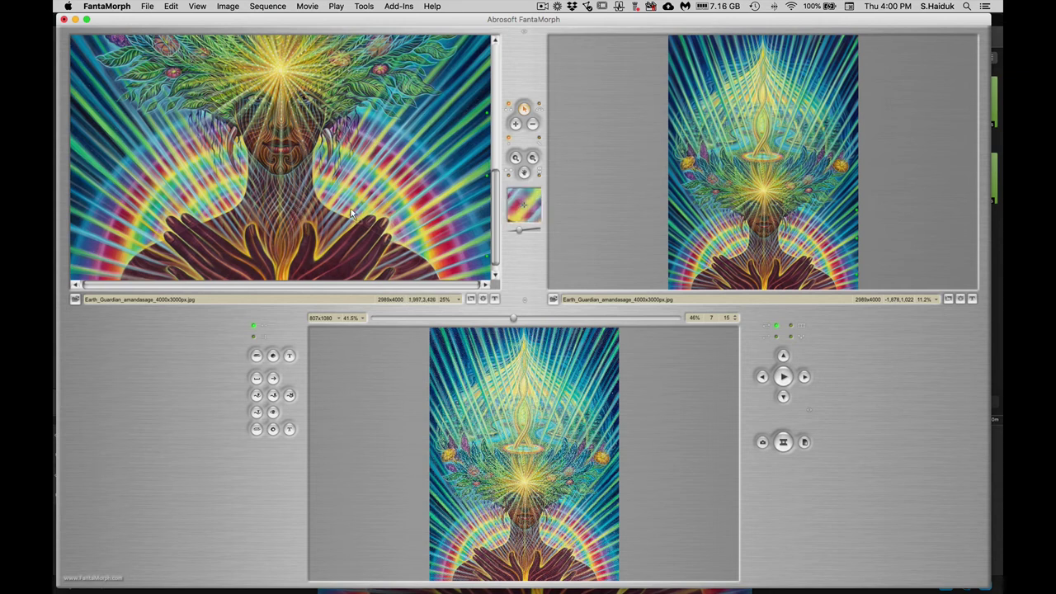
# Step: Replay EG_Rainbow_1 (Cv).mov in QuickTime, reposition its controller, then quit back to FantaMorph
pyautogui.press('super+Tab')
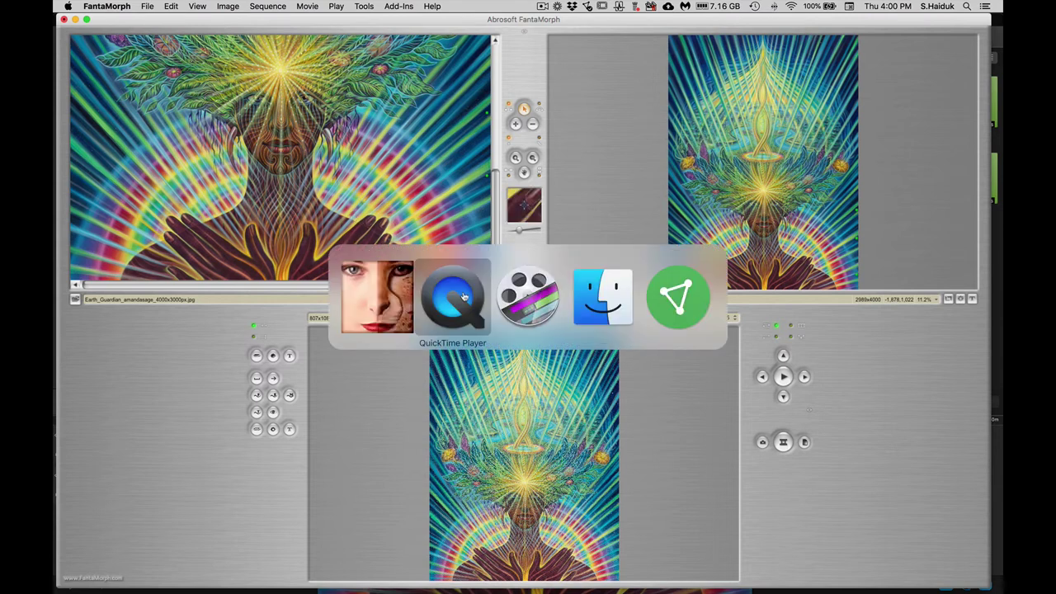
pyautogui.click(623, 46)
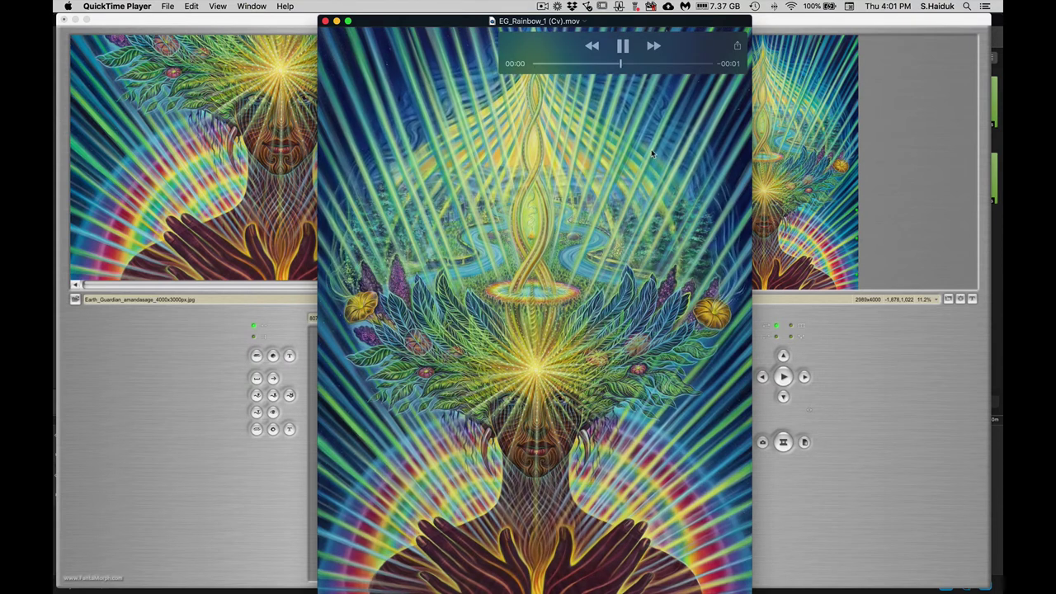
pyautogui.moveTo(573, 60); pyautogui.dragTo(573, 282)
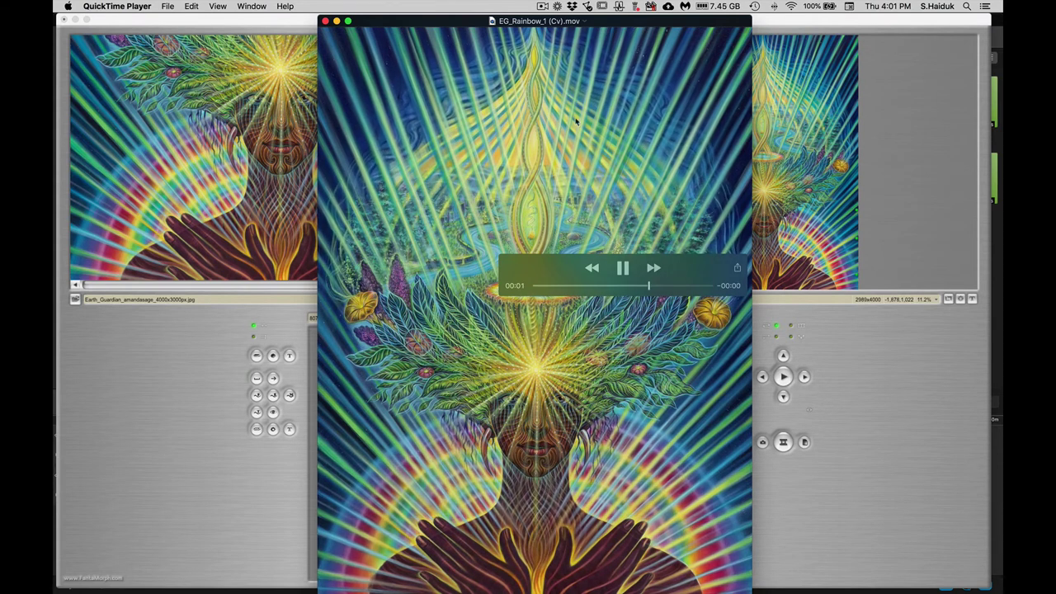
pyautogui.moveTo(565, 259); pyautogui.dragTo(490, 196)
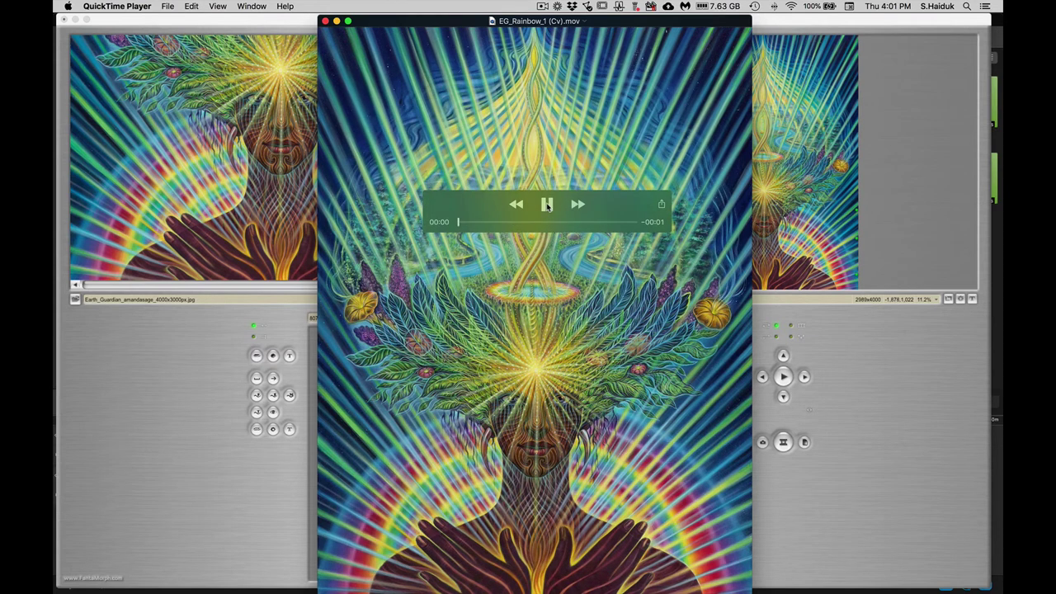
pyautogui.press('super+q')
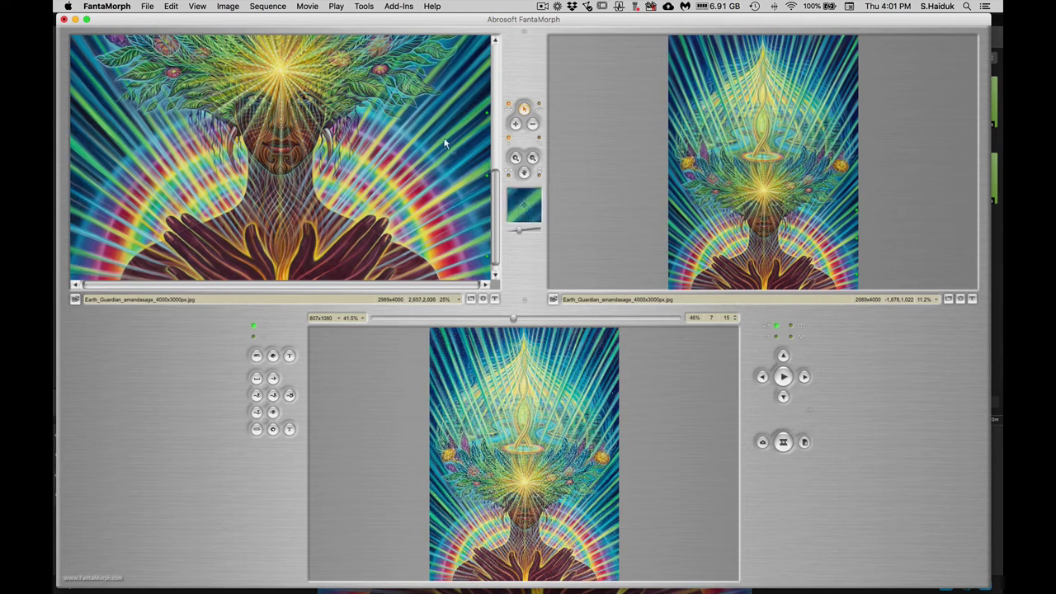
# Step: Zoom both source images into close-ups of the face and hands, the right one at 100%
pyautogui.click(516, 123)
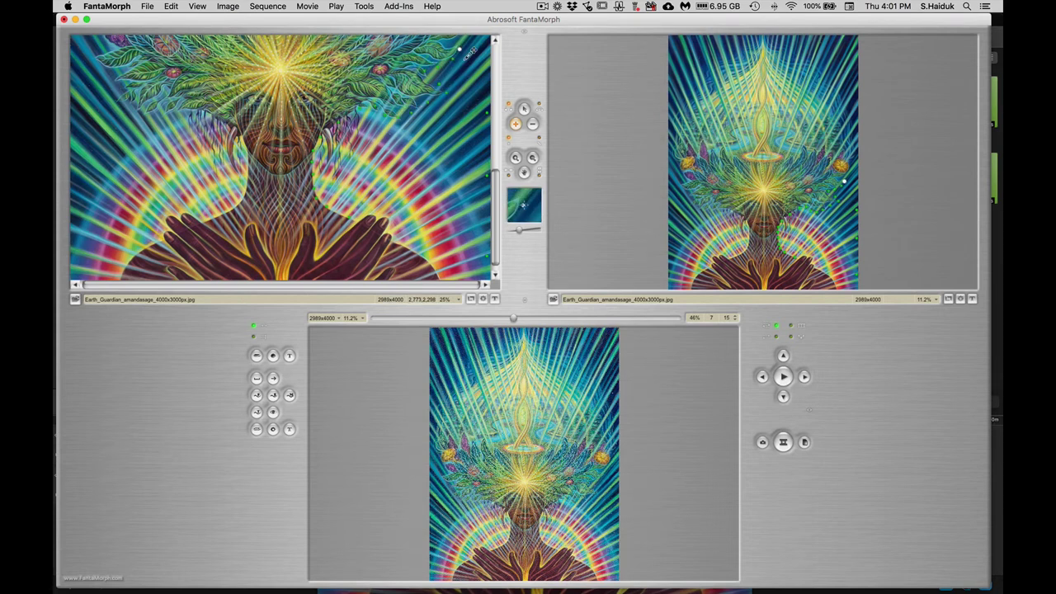
pyautogui.click(515, 155)
pyautogui.click(417, 100)
pyautogui.click(416, 157)
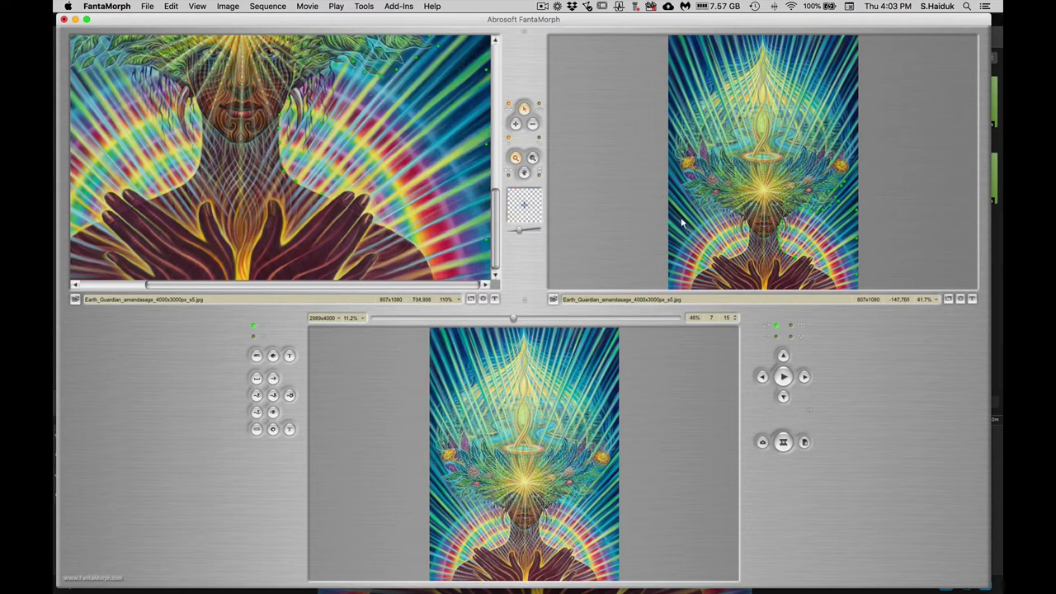
pyautogui.keyDown('alt'); pyautogui.click(795, 215); pyautogui.keyUp('alt')
pyautogui.click(794, 216)
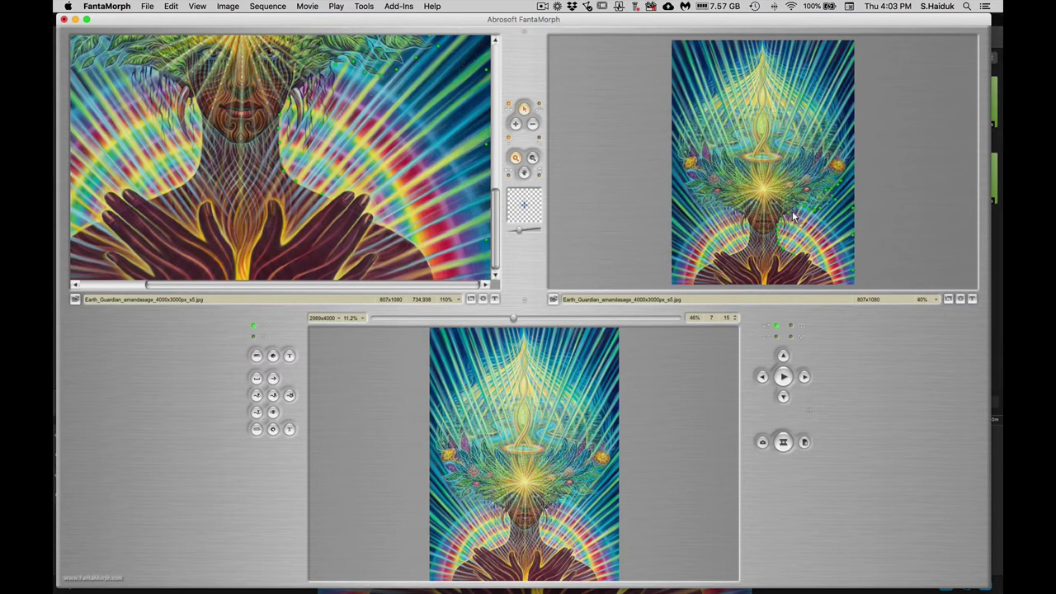
pyautogui.click(792, 216)
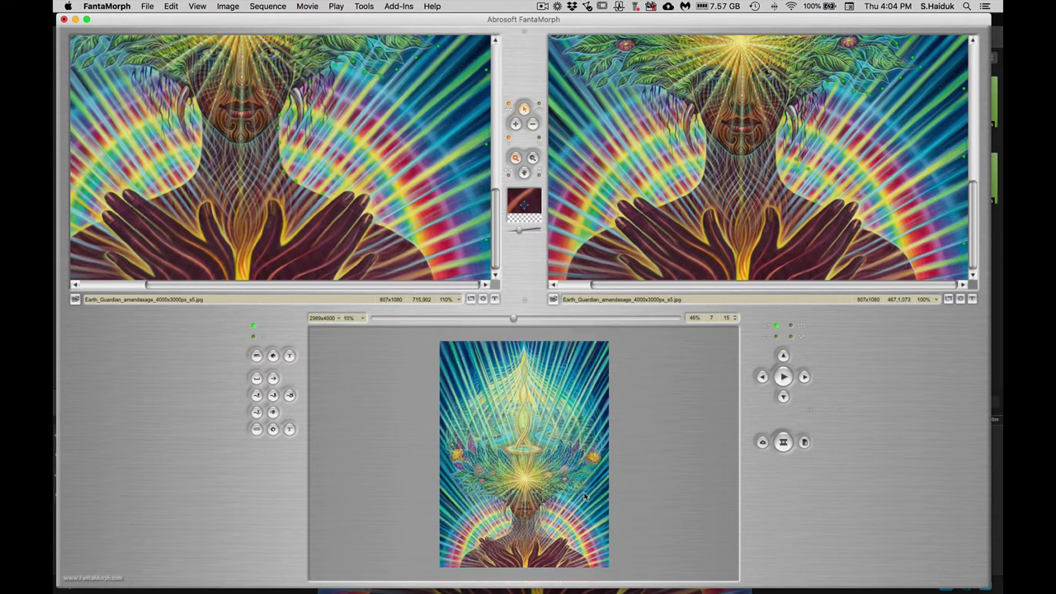
pyautogui.scroll(5, 572, 497)
# Step: Play the morph preview and pause it at frame 6 of 15
pyautogui.scroll(-8, 572, 496)
pyautogui.press('space')
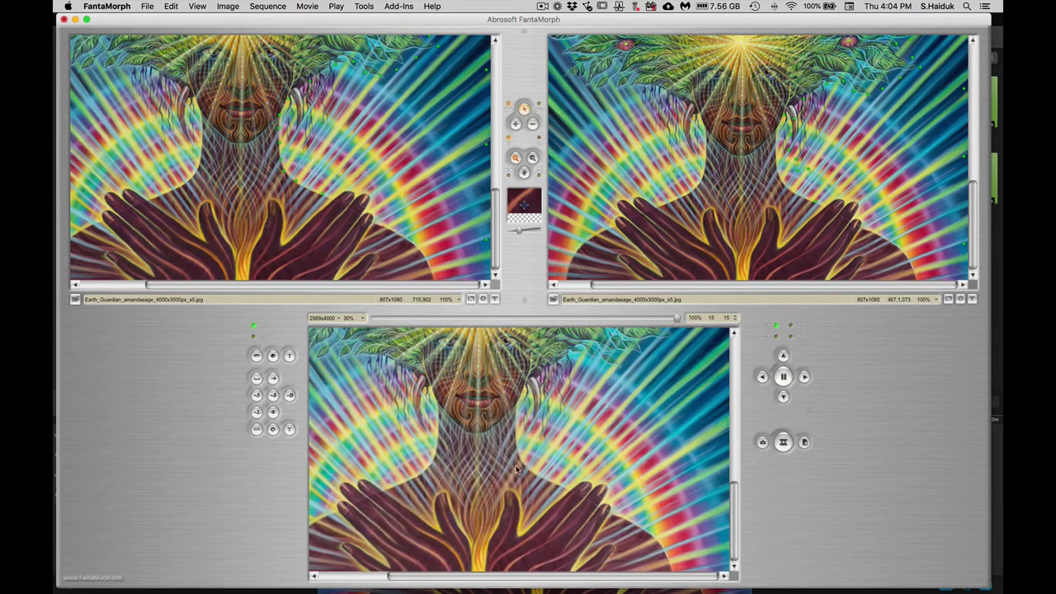
pyautogui.click(783, 378)
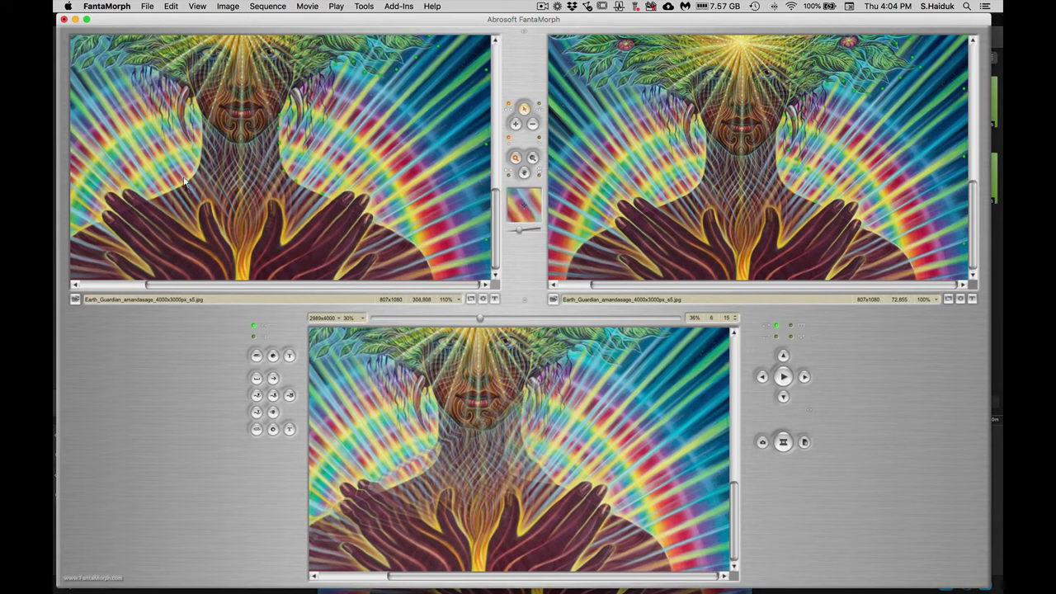
# Step: Move a face key point to reshape the morph and add a new point beside the neck
pyautogui.click(515, 124)
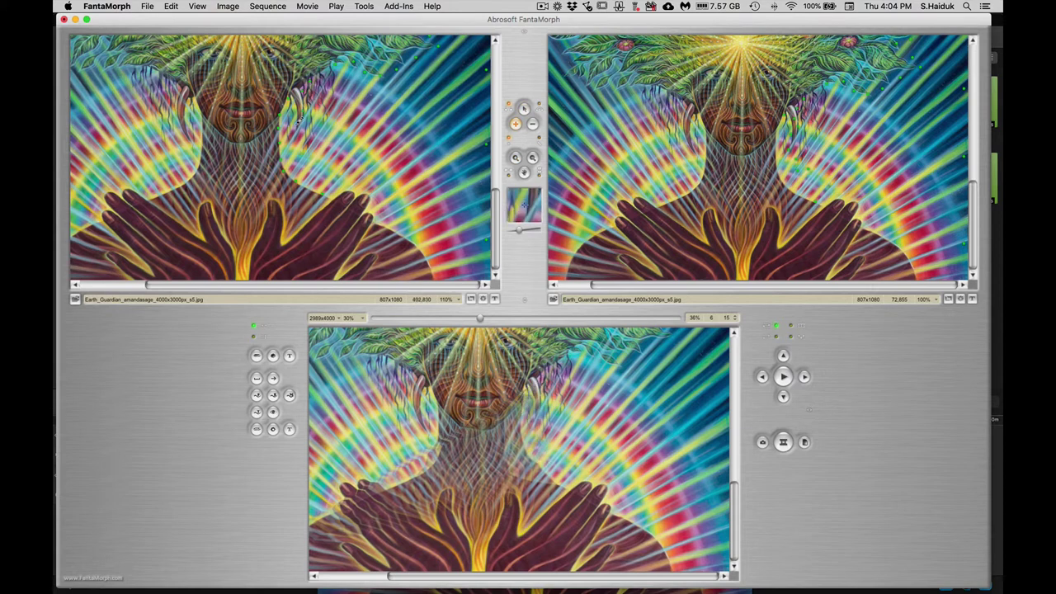
pyautogui.moveTo(211, 113); pyautogui.dragTo(199, 164)
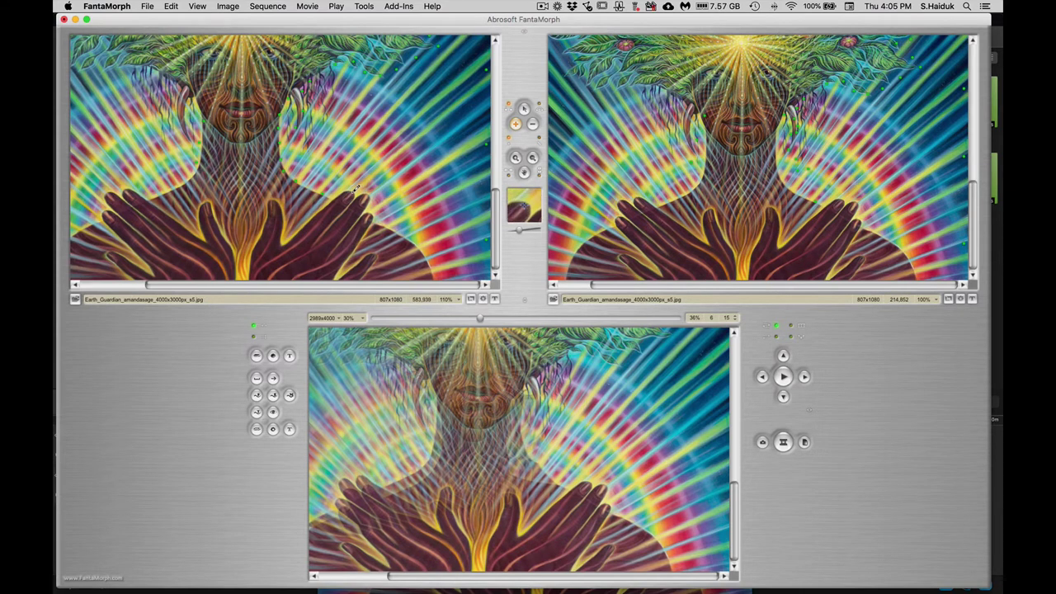
pyautogui.click(356, 188)
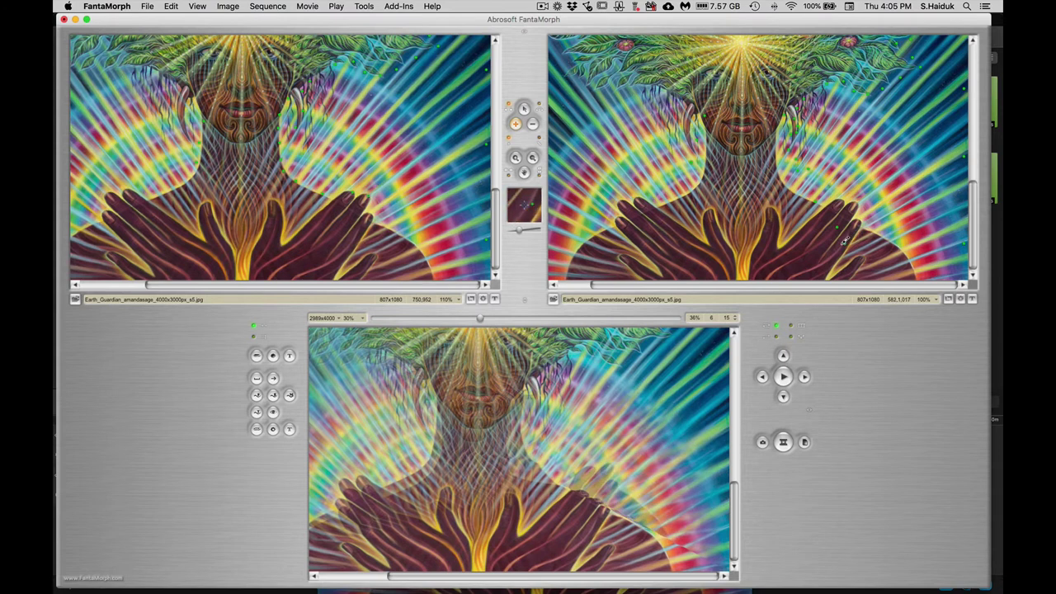
# Step: Play and stop the morph preview to check the adjusted key points
pyautogui.click(784, 377)
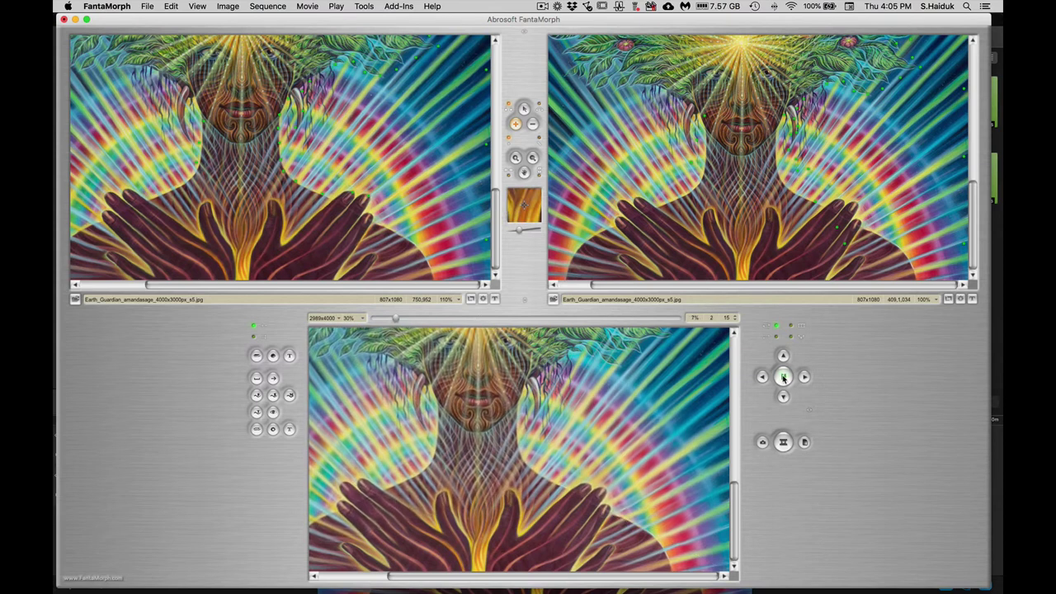
pyautogui.click(784, 377)
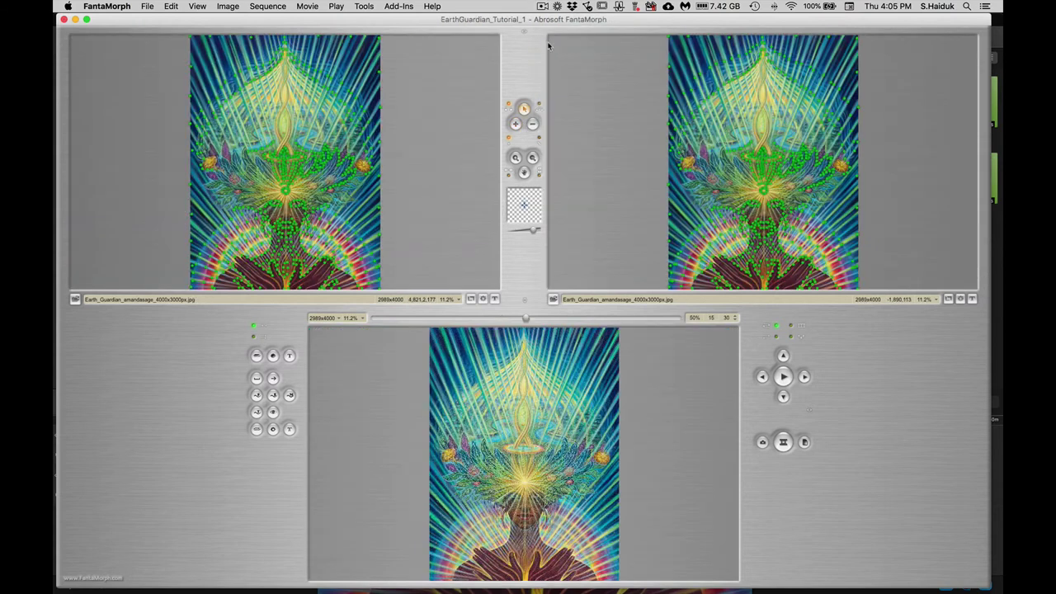
pyautogui.click(515, 159)
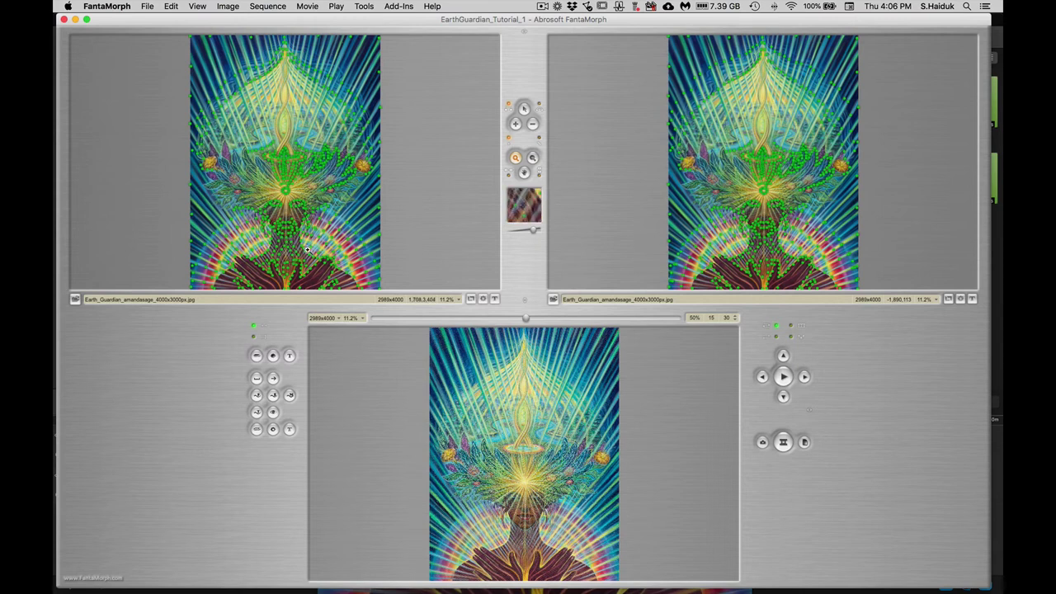
# Step: Zoom both source panes onto the face and hands, then play the morph and stop it halfway
pyautogui.scroll(1, 321, 239)
pyautogui.scroll(3, 327, 234)
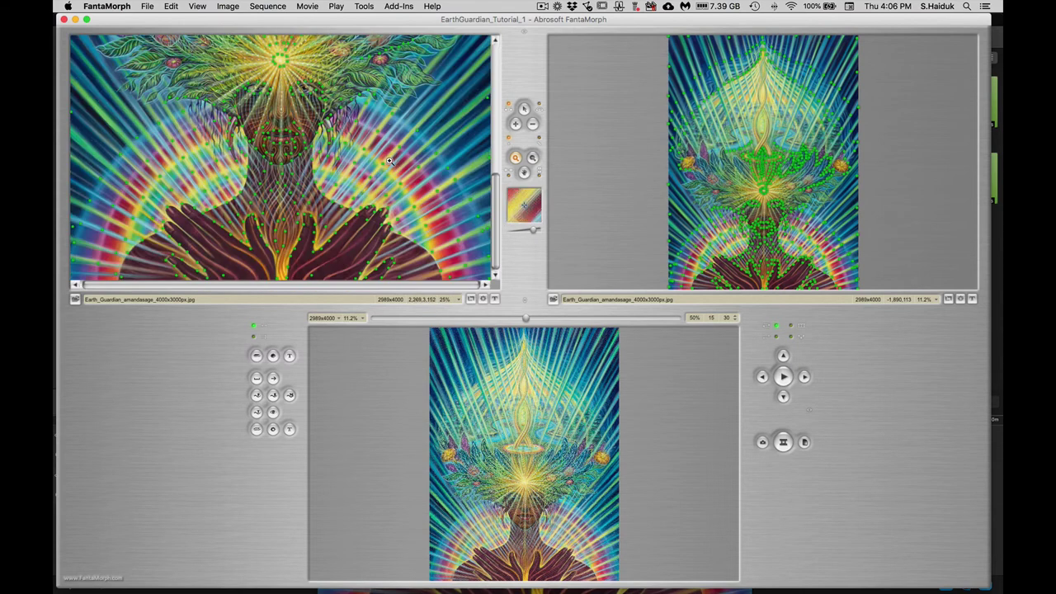
pyautogui.scroll(2, 379, 165)
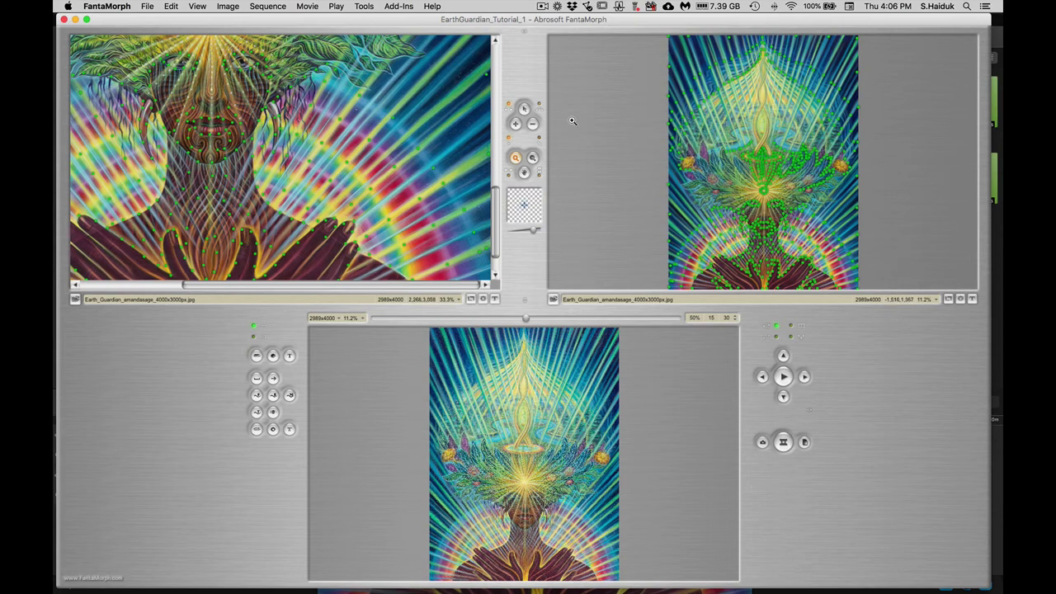
pyautogui.scroll(4, 767, 222)
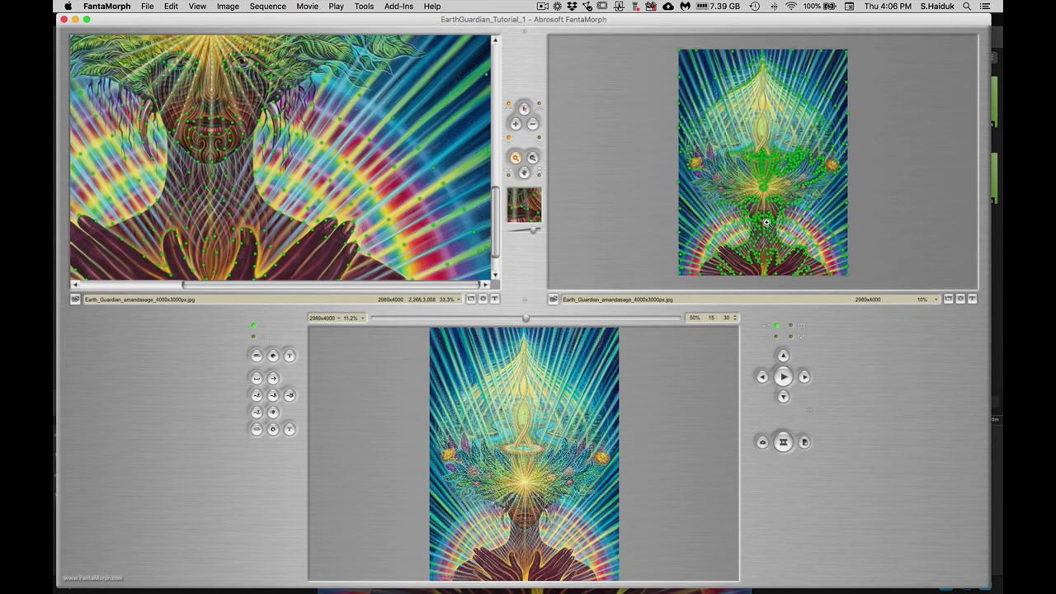
pyautogui.scroll(1, 765, 222)
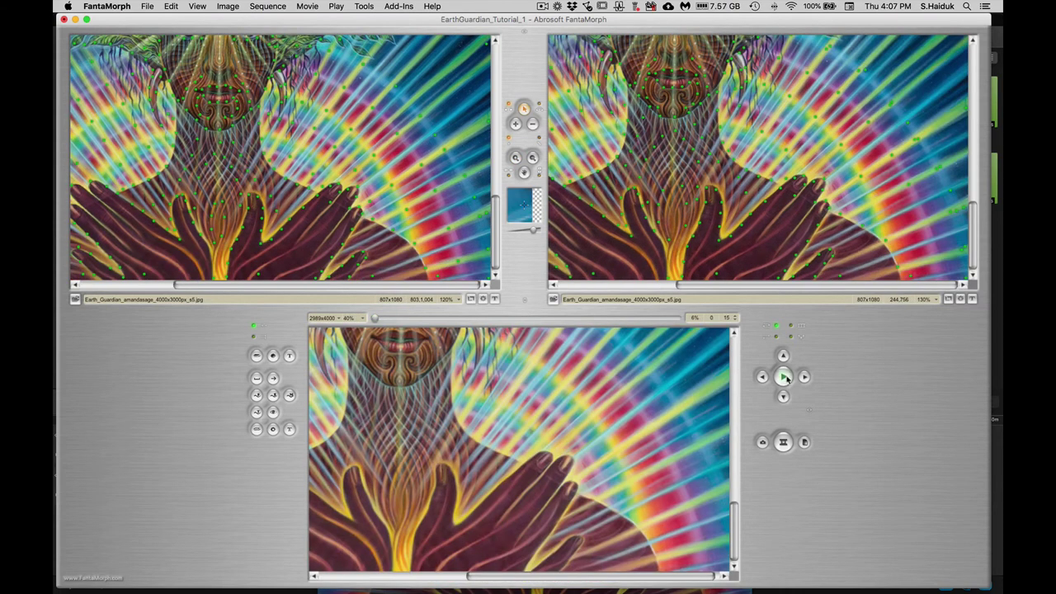
pyautogui.click(784, 377)
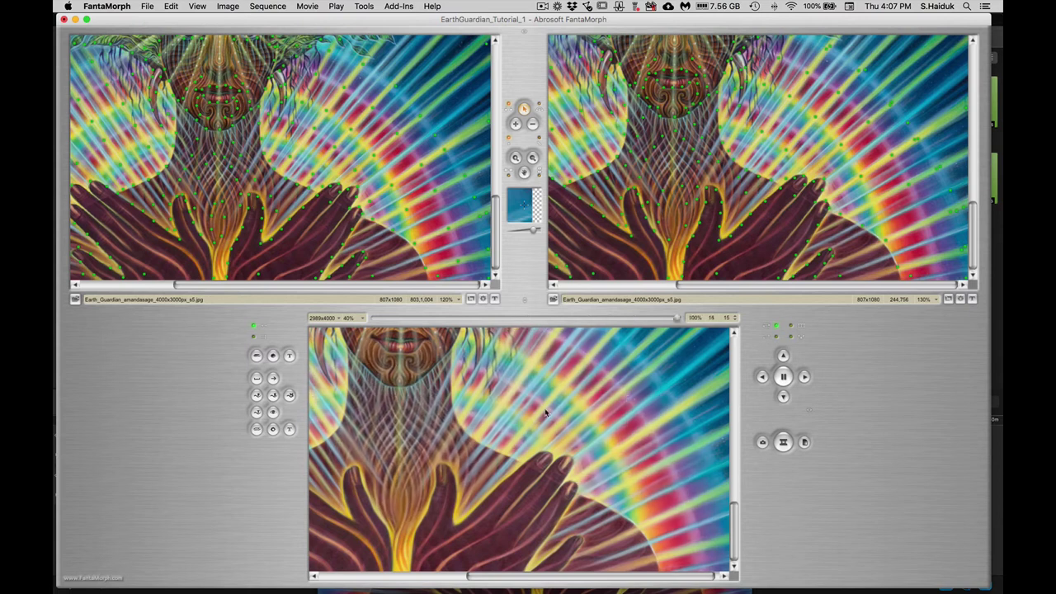
pyautogui.click(781, 377)
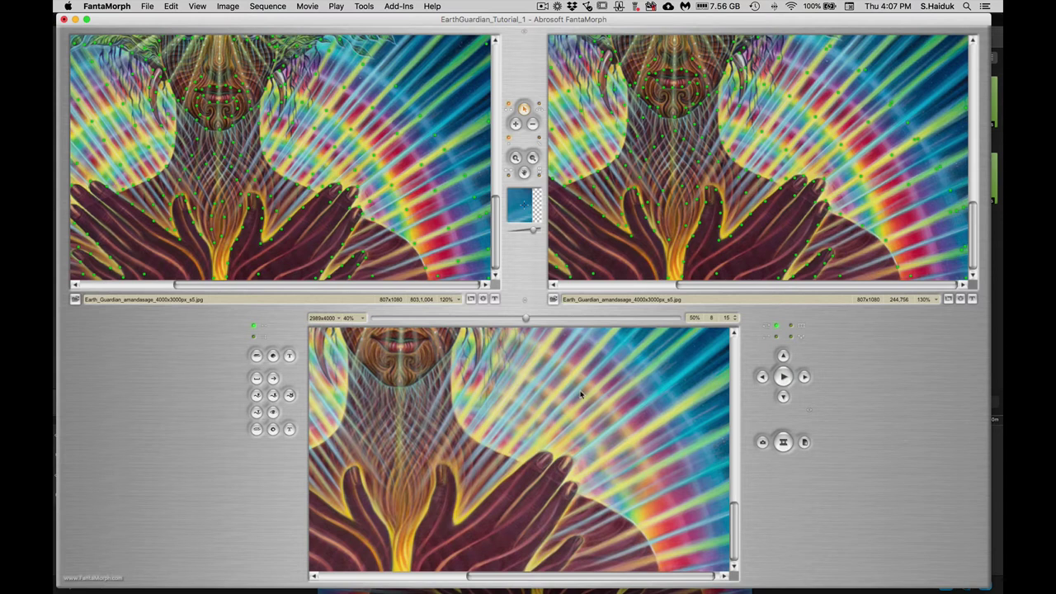
pyautogui.click(307, 7)
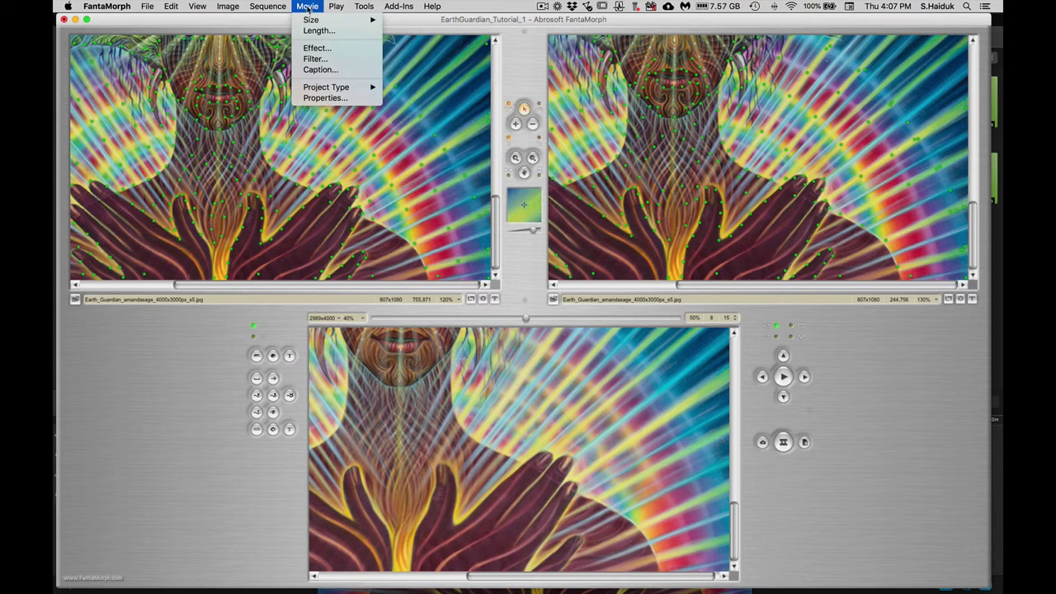
# Step: Change the movie length from 30 to 15 frames and play the morph preview
pyautogui.click(318, 31)
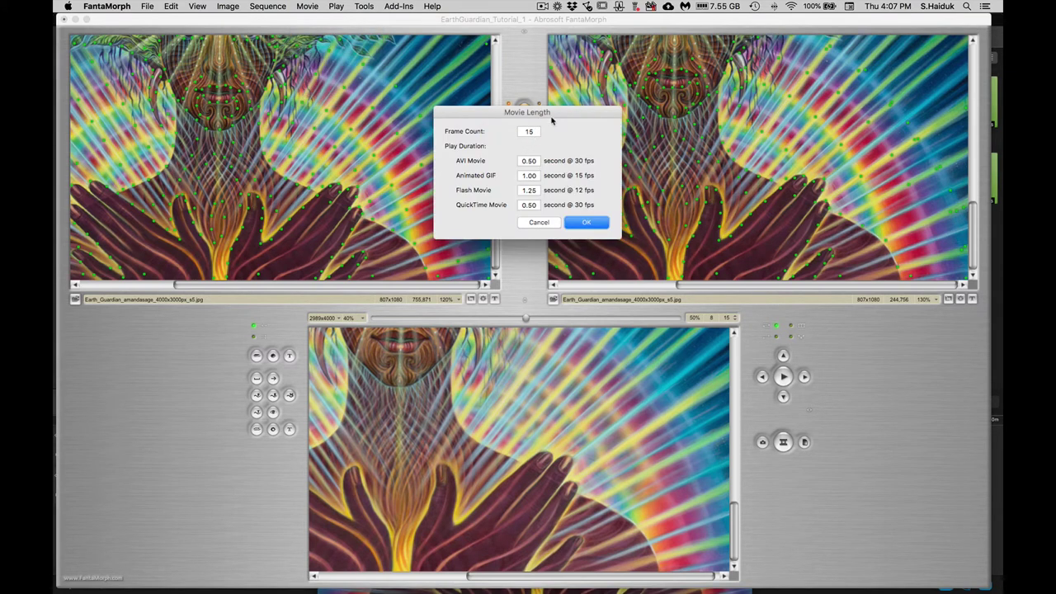
pyautogui.click(538, 223)
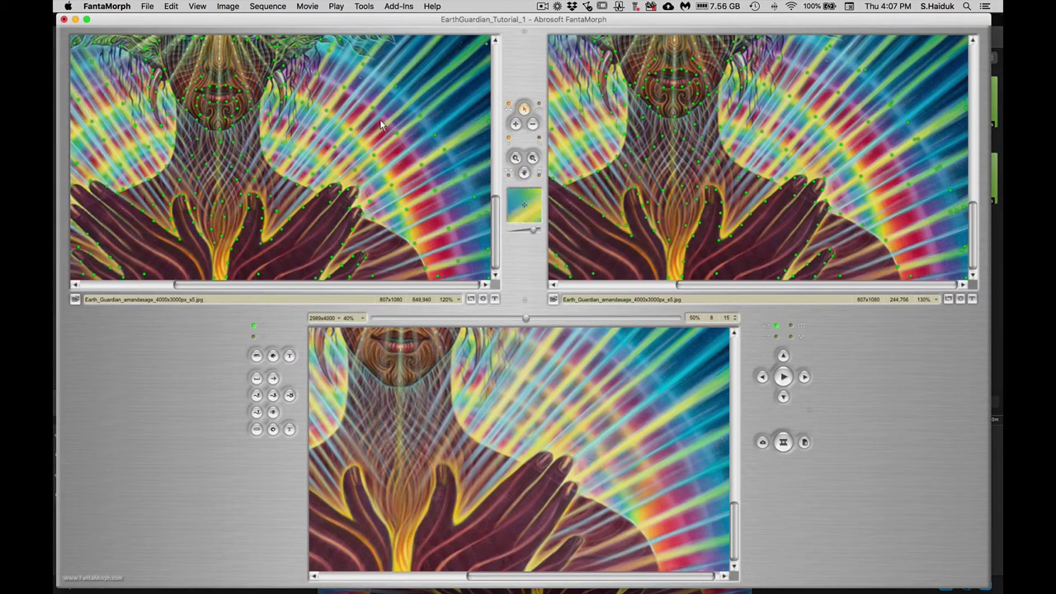
pyautogui.click(311, 6)
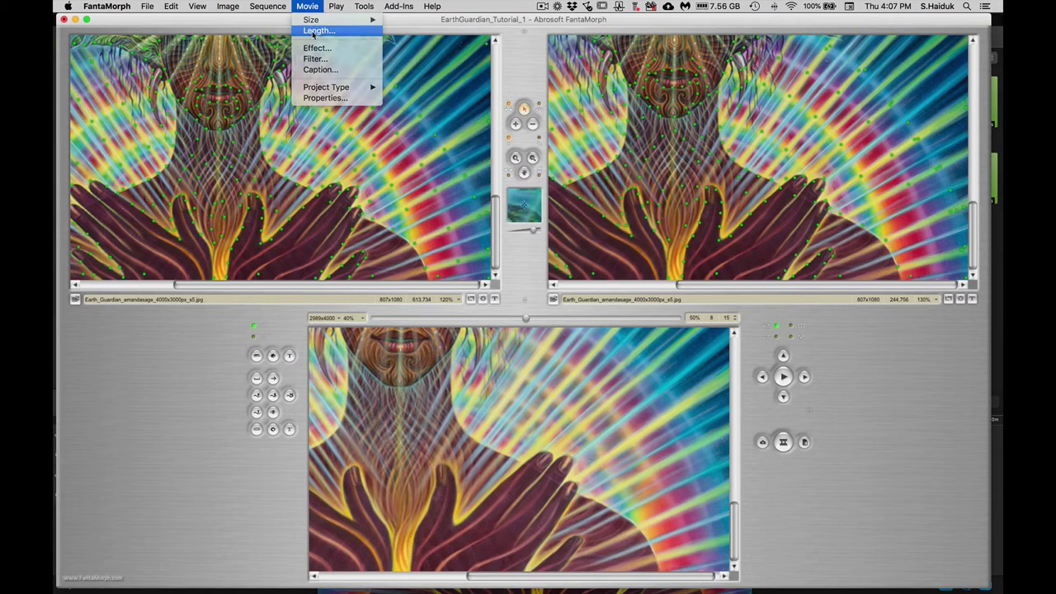
pyautogui.click(314, 31)
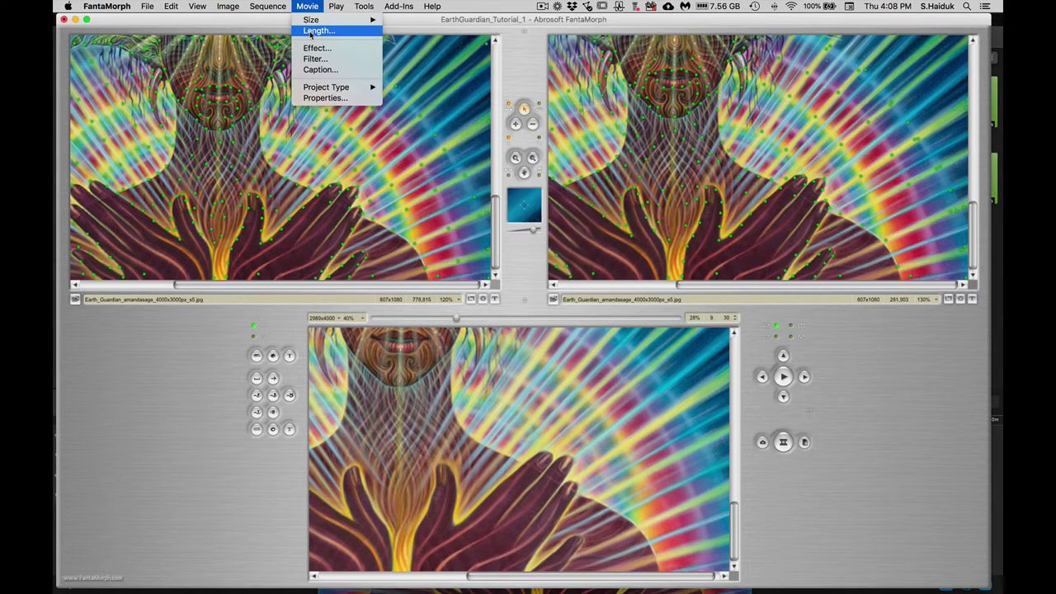
pyautogui.click(314, 24)
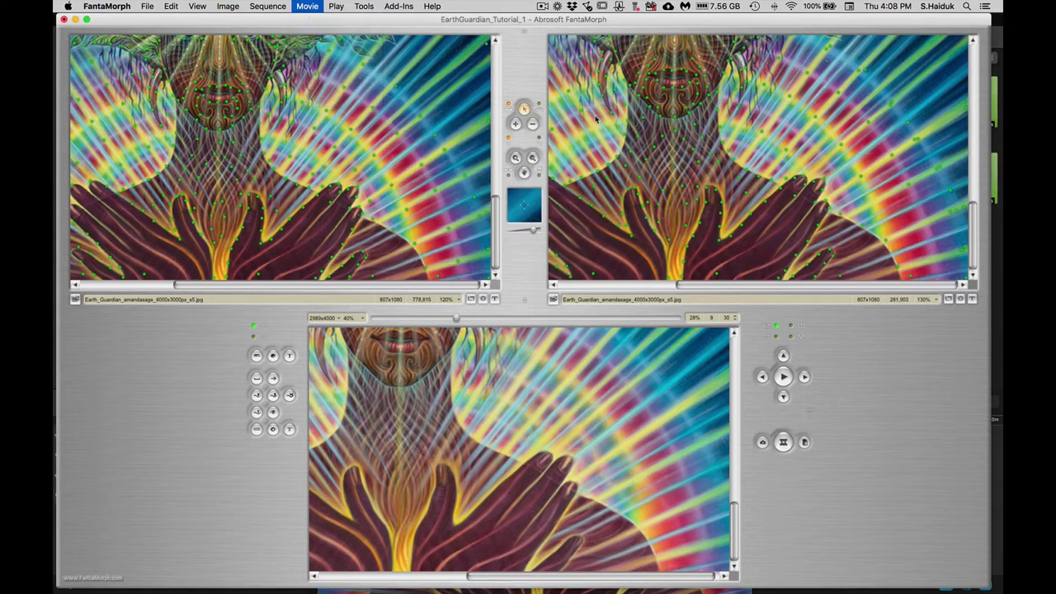
pyautogui.doubleClick(537, 132)
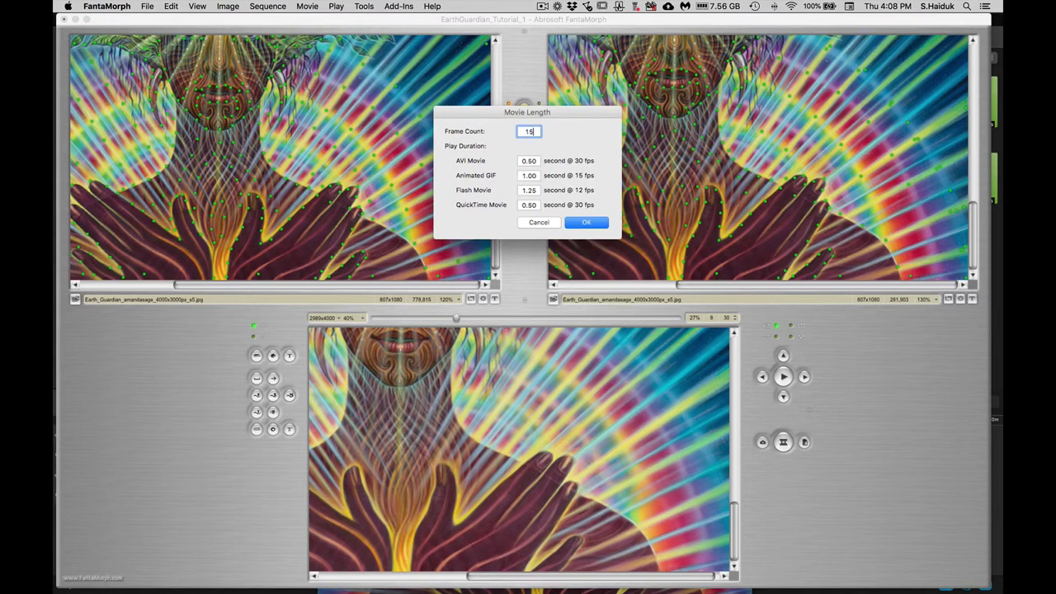
pyautogui.write('15')
pyautogui.click(586, 223)
pyautogui.click(783, 377)
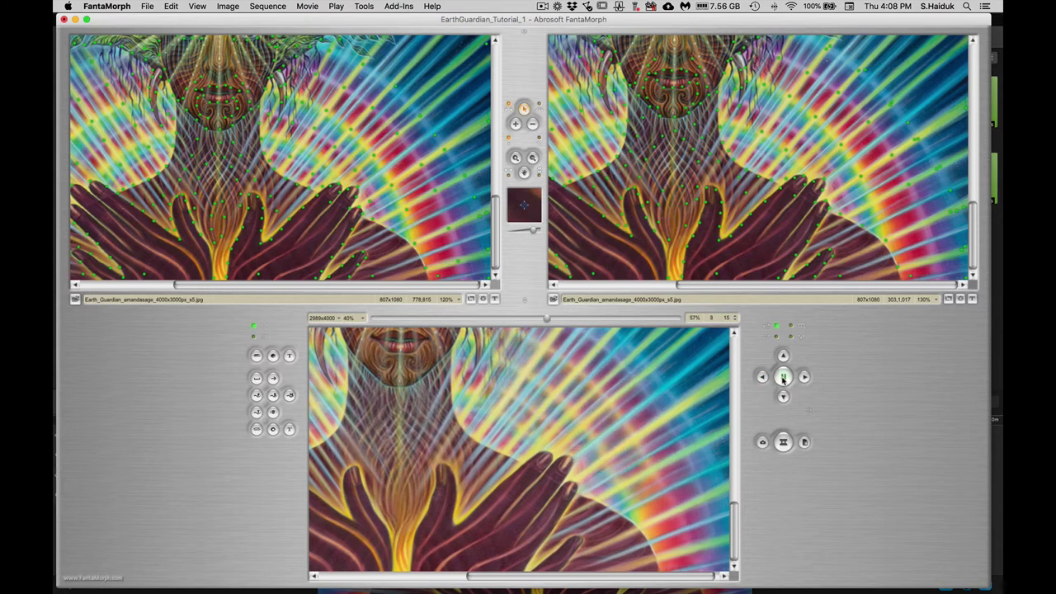
# Step: Pause the preview, zoom the source image, and add a key point among the rainbow rays
pyautogui.click(783, 377)
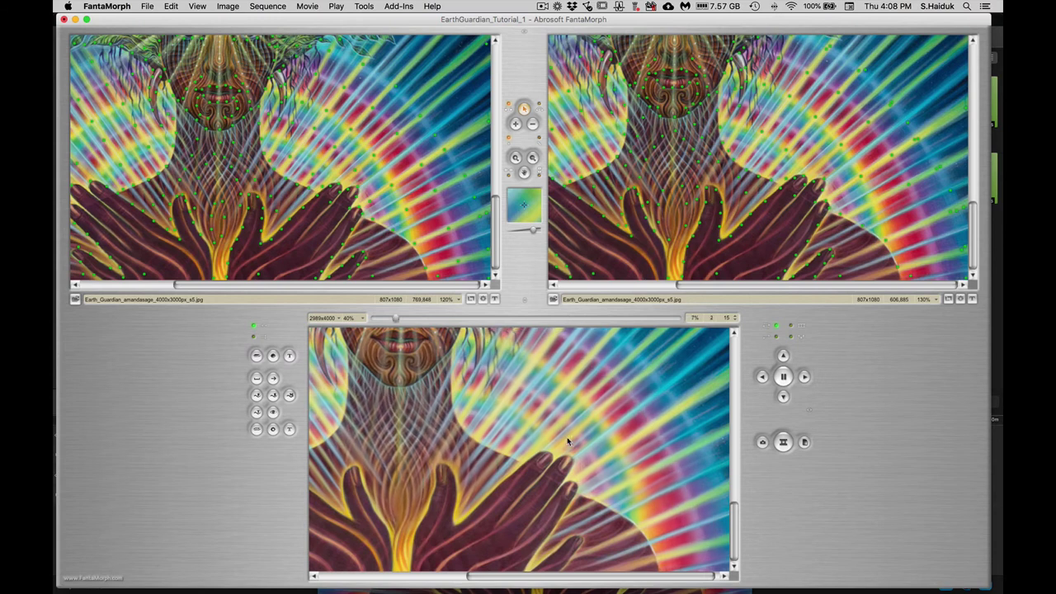
pyautogui.press('space')
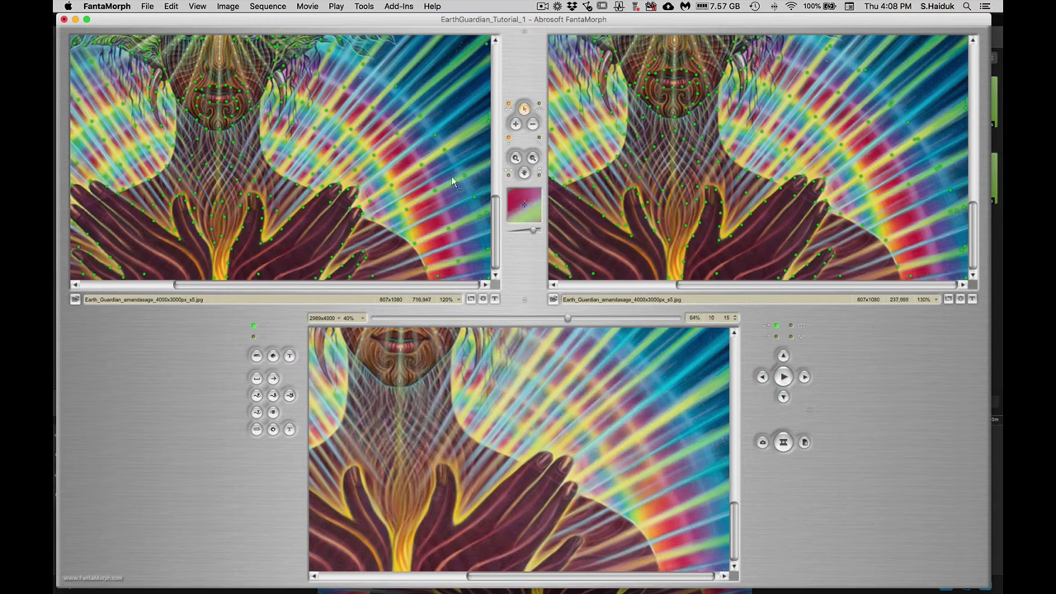
pyautogui.click(338, 142)
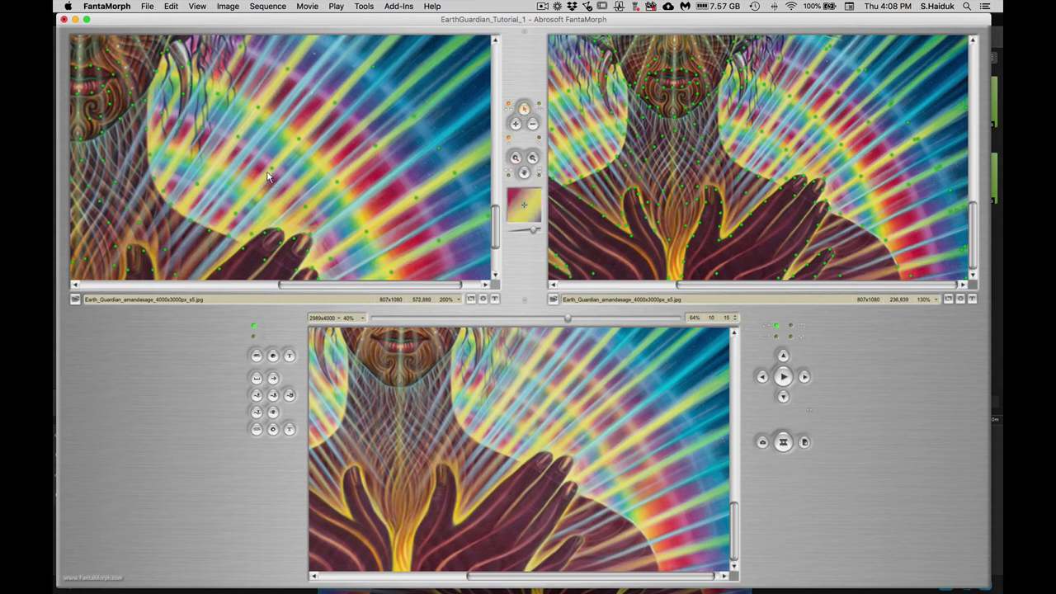
pyautogui.click(334, 103)
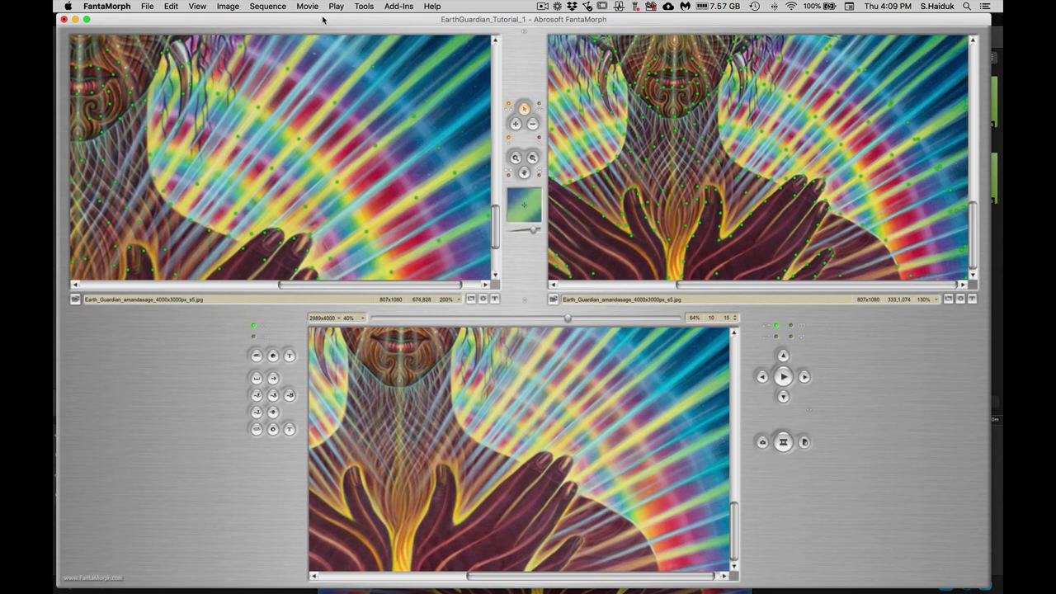
# Step: Turn on View > Morph Track and zoom the preview to 60% on the hands
pyautogui.click(198, 6)
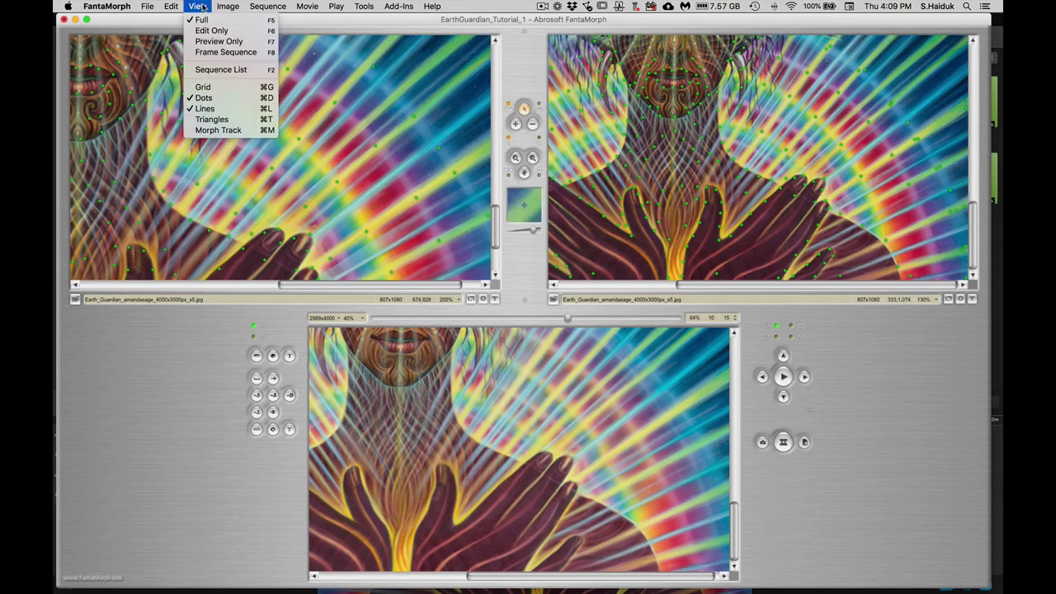
pyautogui.click(238, 131)
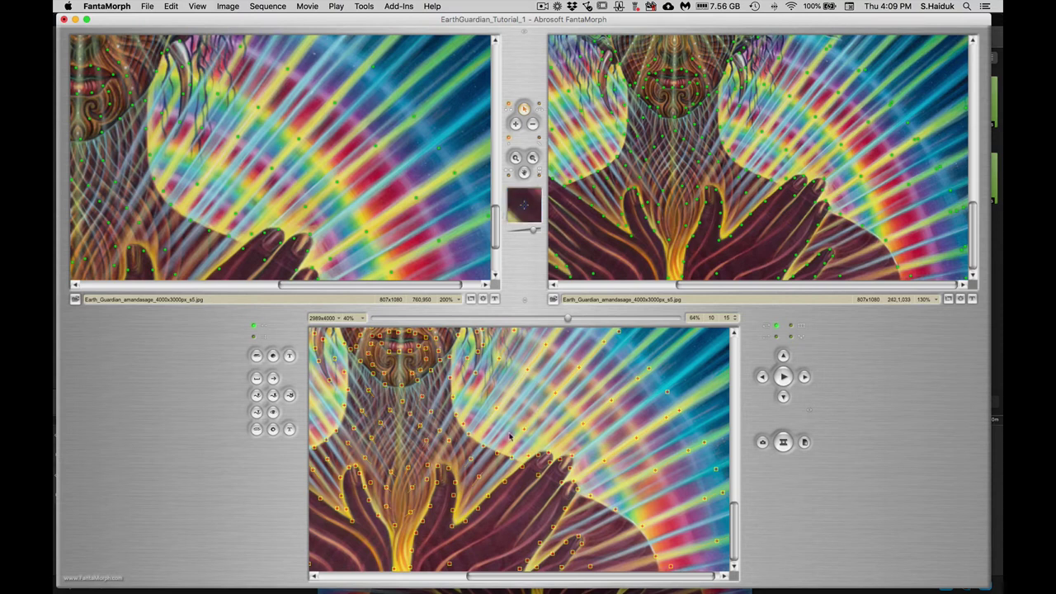
pyautogui.scroll(-1, 484, 445)
pyautogui.scroll(3, 530, 468)
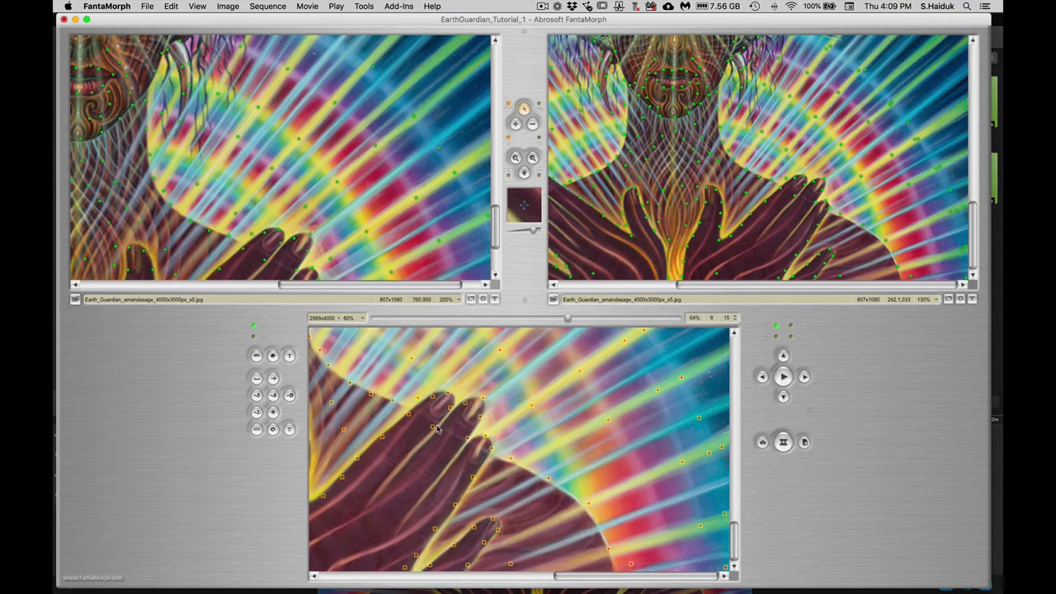
# Step: Nudge the finger key point in the target image and scrub the morph between about 61% and 68%
pyautogui.moveTo(405, 406); pyautogui.dragTo(559, 408)
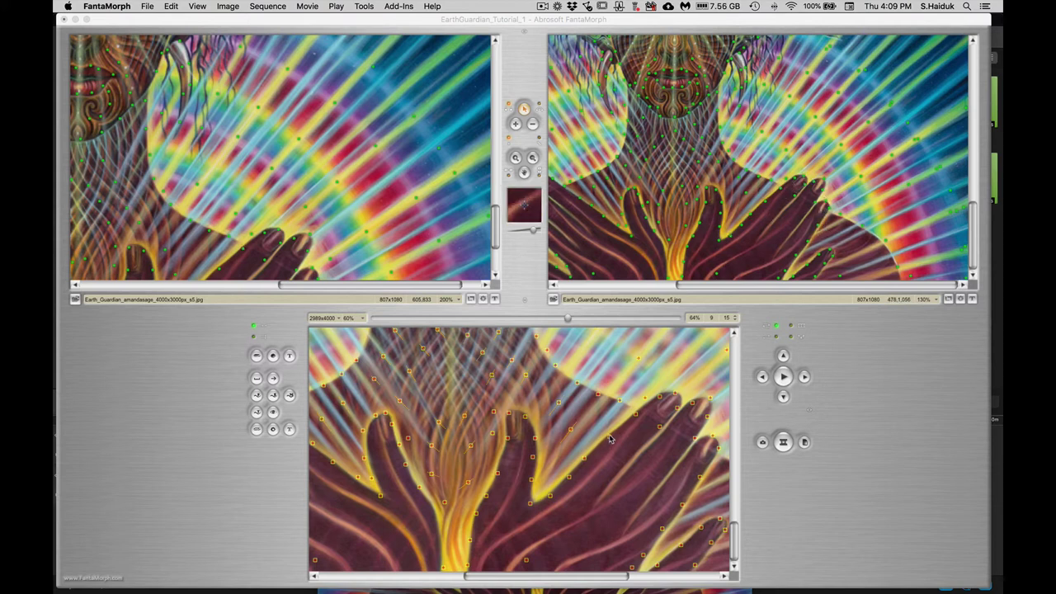
pyautogui.click(768, 207)
pyautogui.click(765, 201)
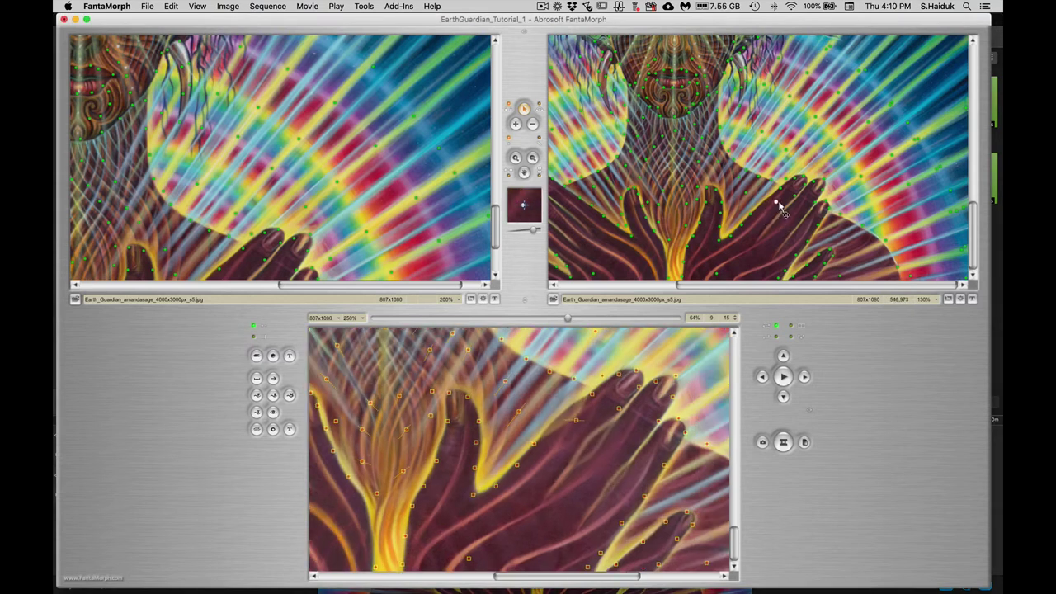
pyautogui.moveTo(783, 201); pyautogui.dragTo(781, 199)
pyautogui.moveTo(563, 320); pyautogui.dragTo(681, 320)
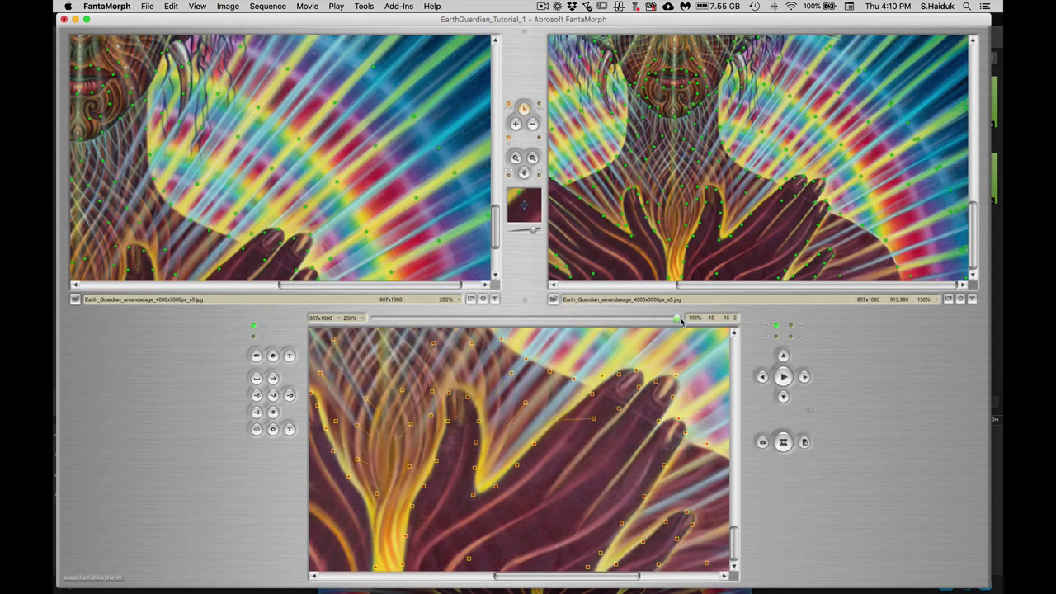
pyautogui.click(580, 320)
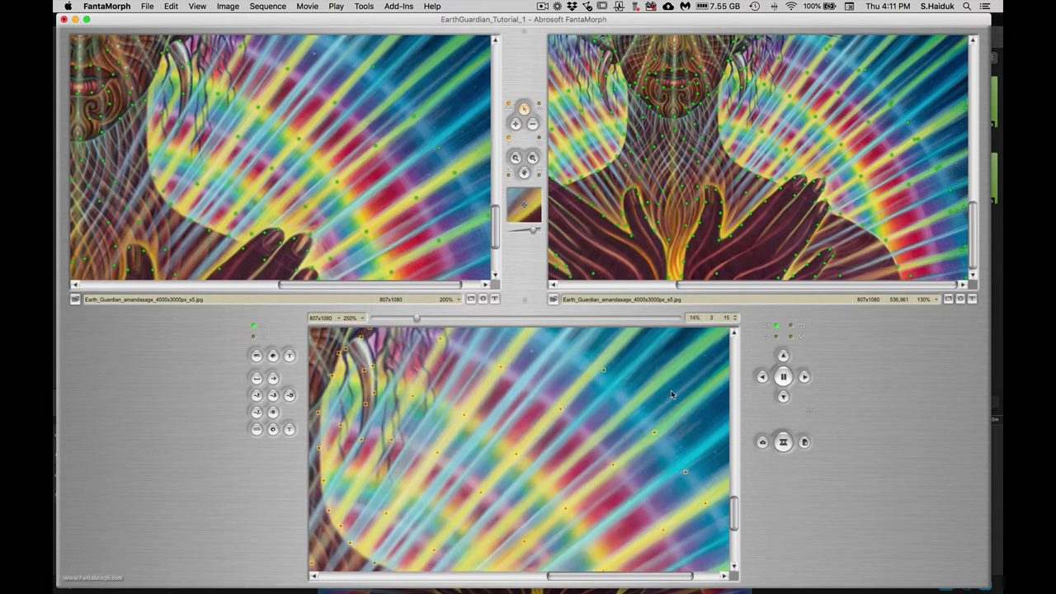
# Step: Replay the morph close up on the feathers below the ring, hiding control dots and stopping at 36%
pyautogui.press('space')
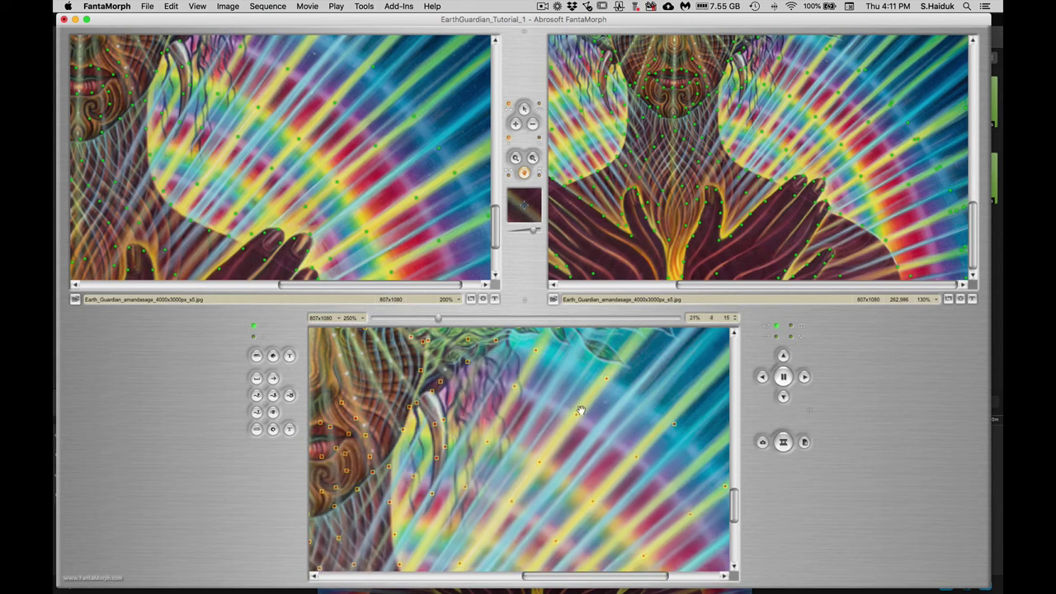
pyautogui.moveTo(419, 395); pyautogui.dragTo(467, 425)
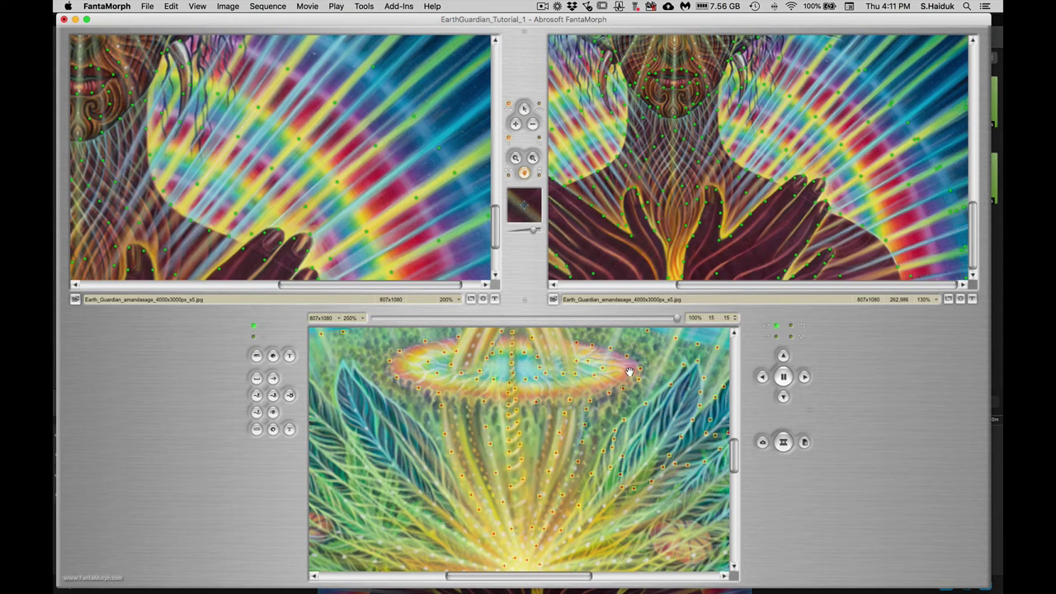
pyautogui.click(783, 377)
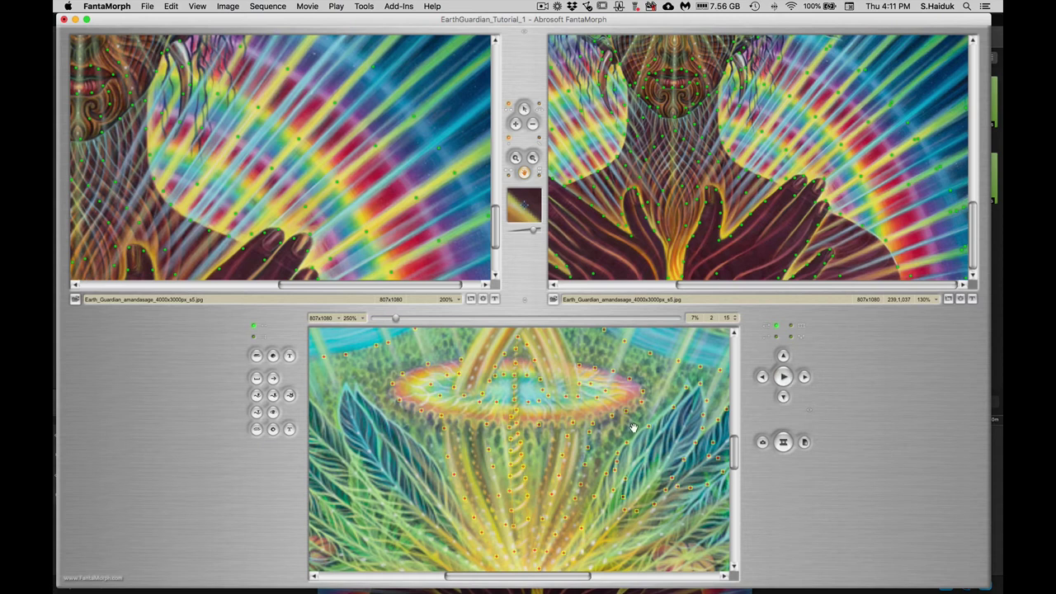
pyautogui.press('super+d')
pyautogui.click(784, 377)
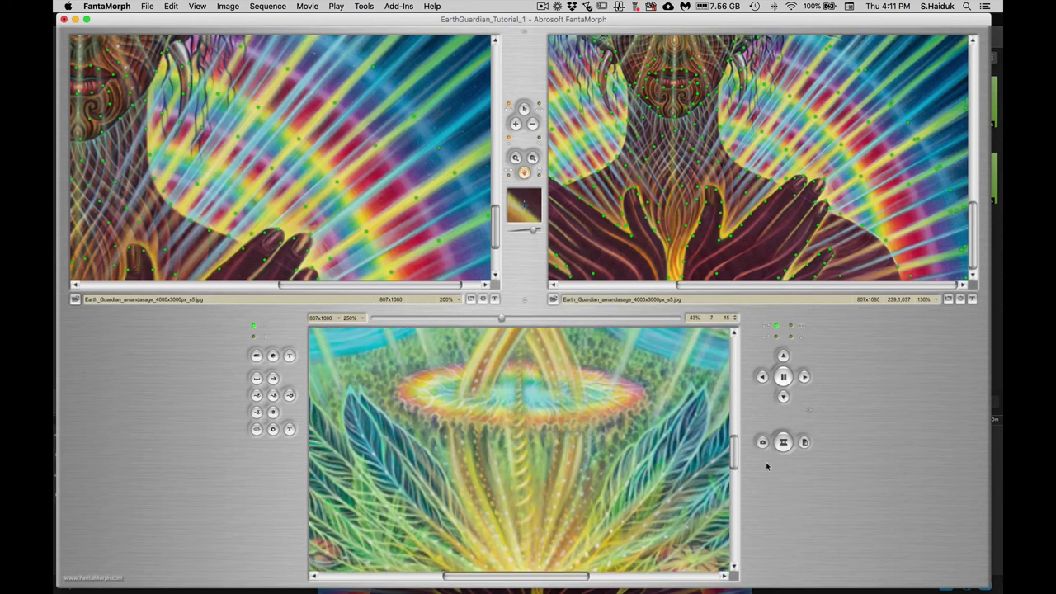
pyautogui.click(783, 377)
pyautogui.press('super+d')
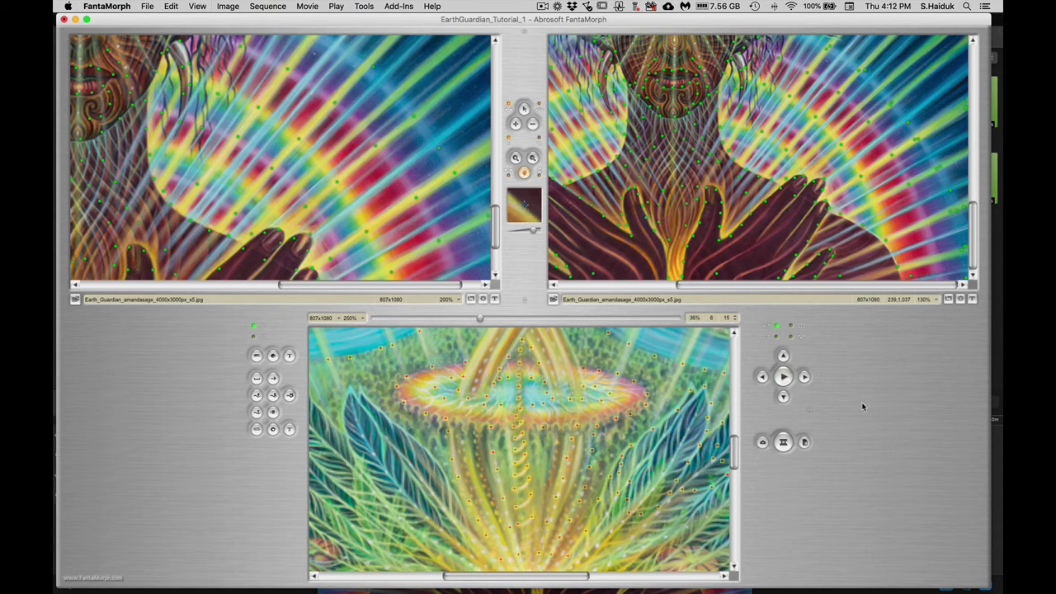
pyautogui.press('space')
pyautogui.scroll(2, 587, 427)
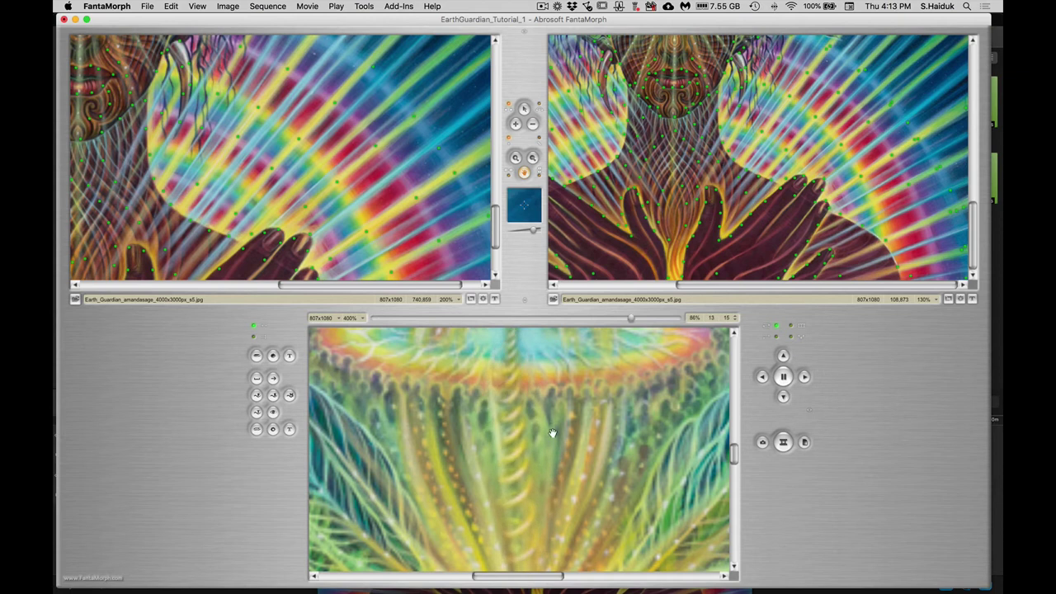
# Step: Stop the morph and zoom the target image to 400% on the feathers below the ring
pyautogui.click(783, 376)
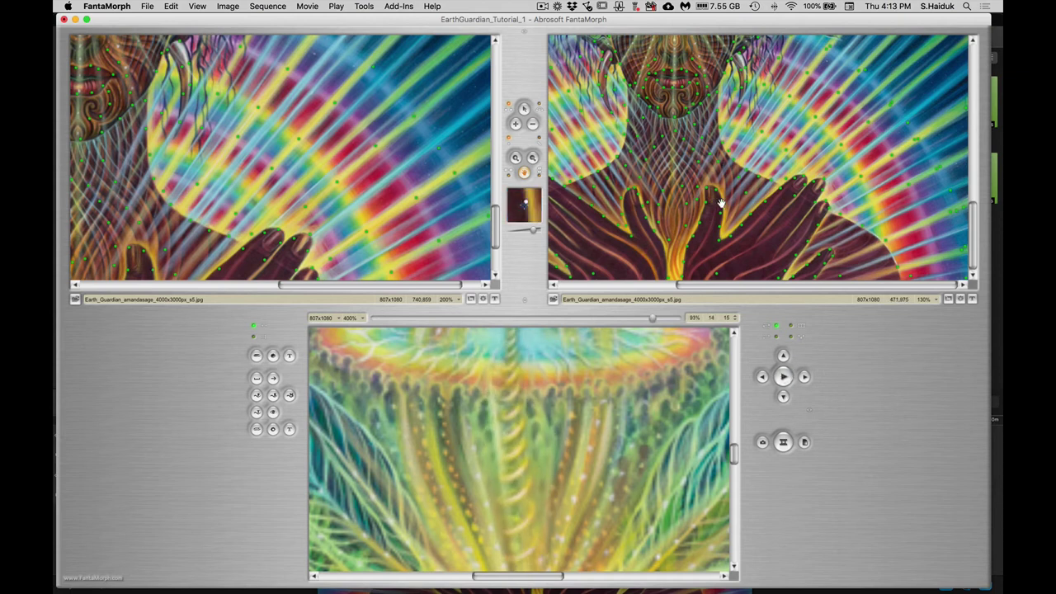
pyautogui.scroll(10, 768, 240)
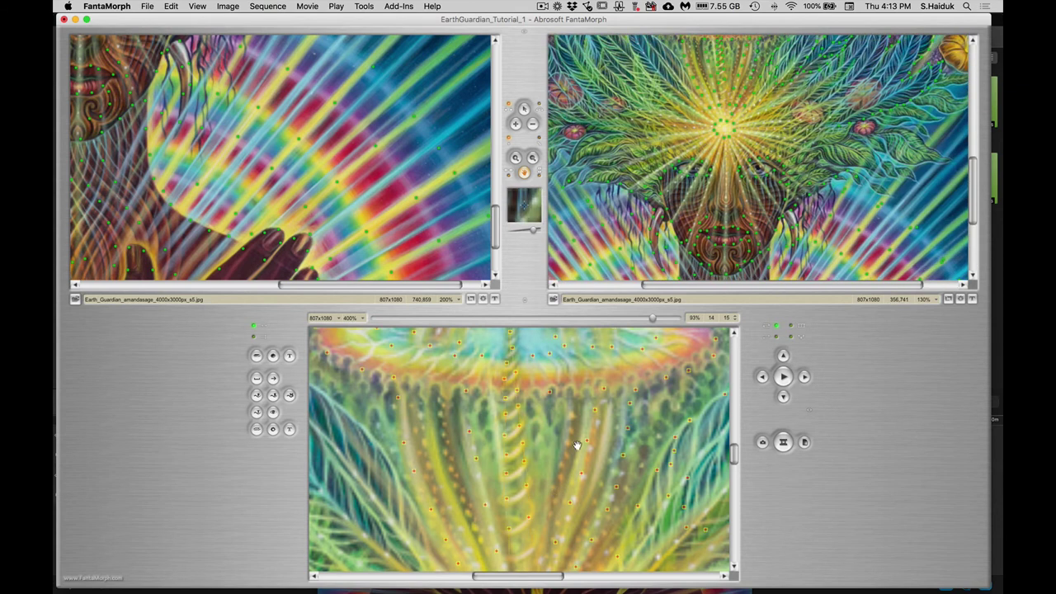
pyautogui.scroll(5, 578, 247)
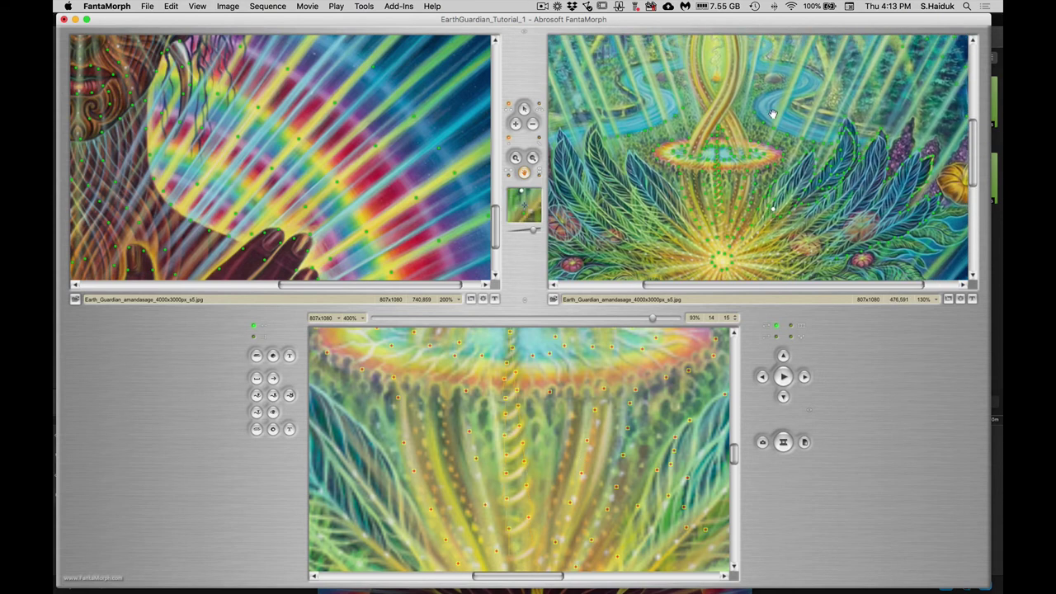
pyautogui.click(515, 157)
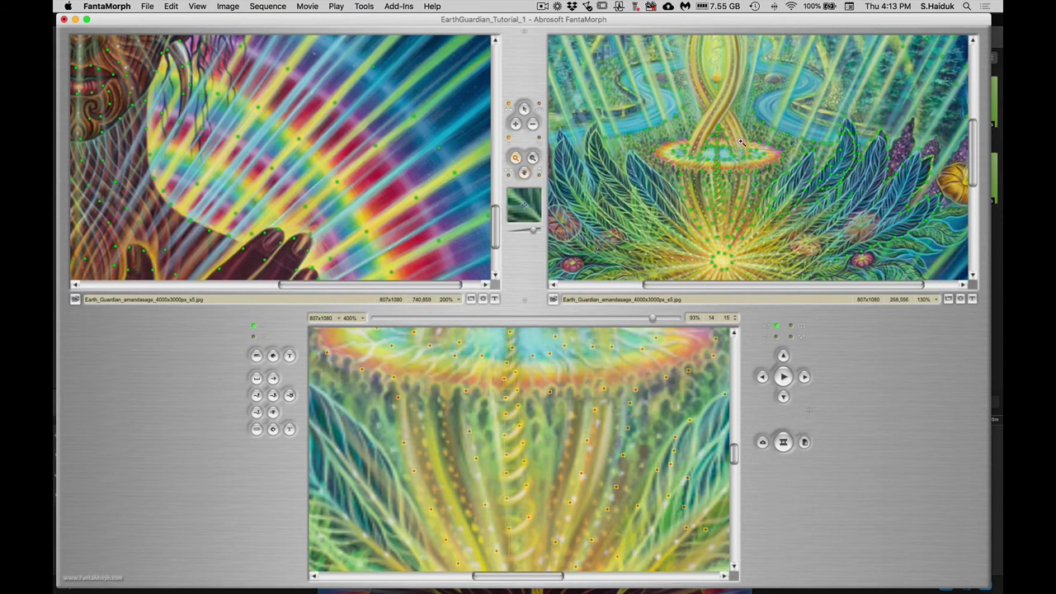
pyautogui.click(753, 174)
pyautogui.click(762, 157)
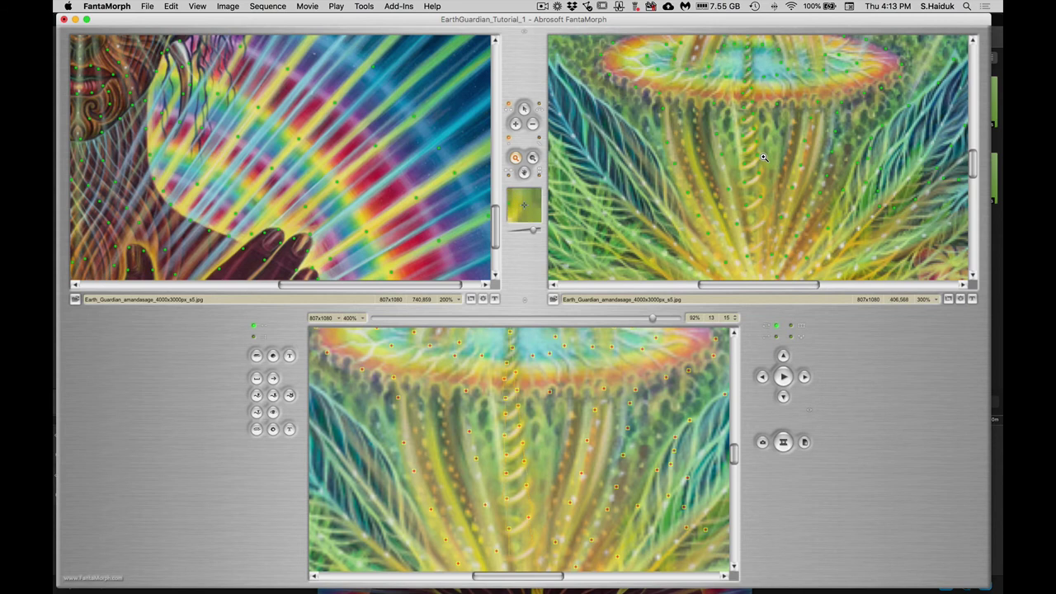
pyautogui.click(762, 157)
# Step: Replay the morph with the Select tool, then stop it and zoom the preview back out
pyautogui.click(522, 109)
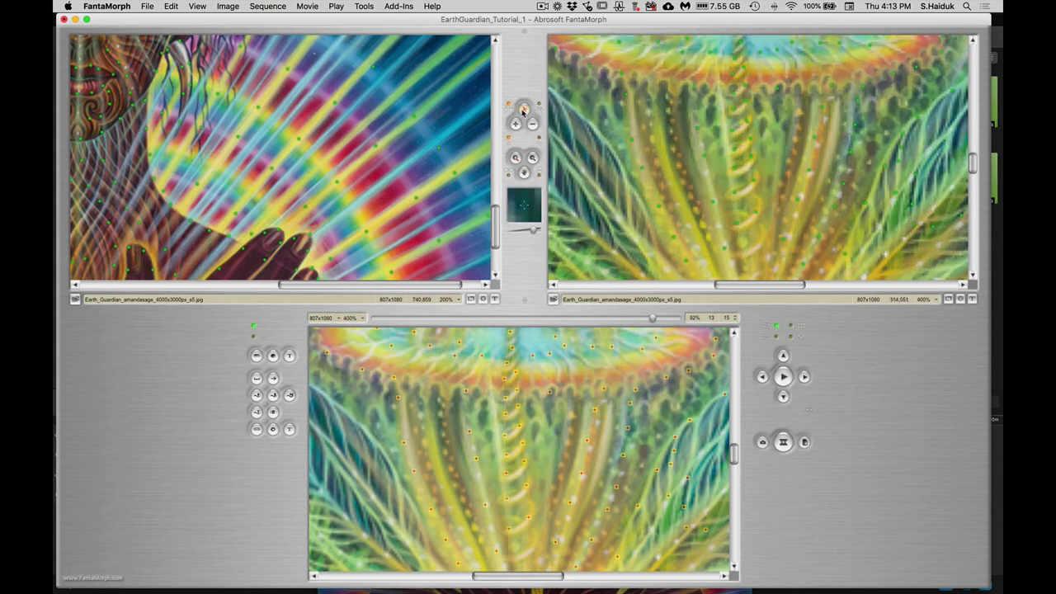
pyautogui.click(782, 376)
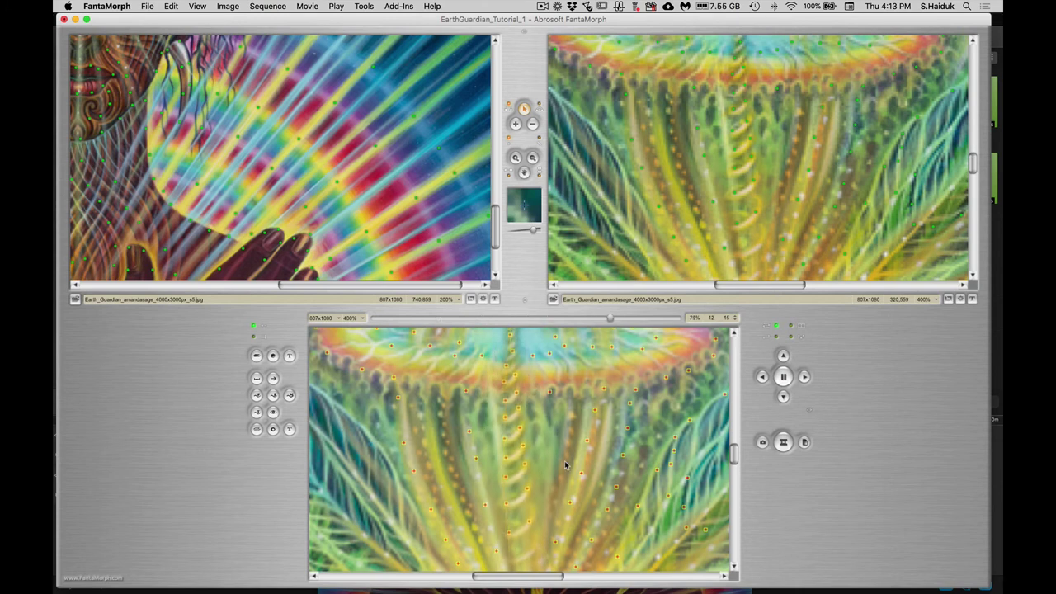
pyautogui.press('space')
pyautogui.scroll(-1, 567, 386)
pyautogui.scroll(-5, 566, 381)
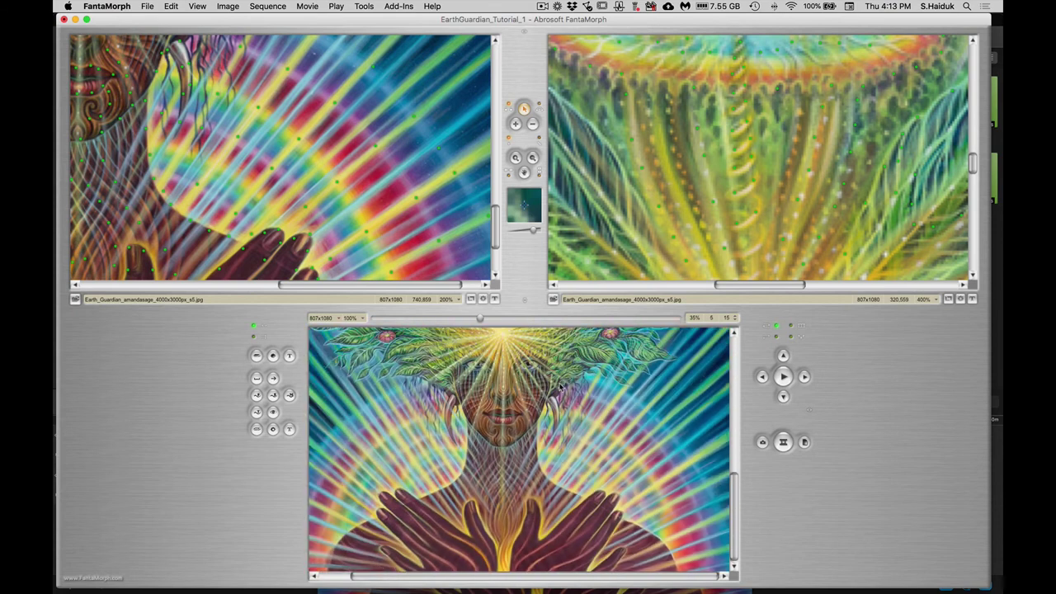
# Step: Loop the morph playback while zooming the preview to 200% on the golden strand
pyautogui.click(523, 172)
pyautogui.click(782, 376)
pyautogui.scroll(3, 583, 446)
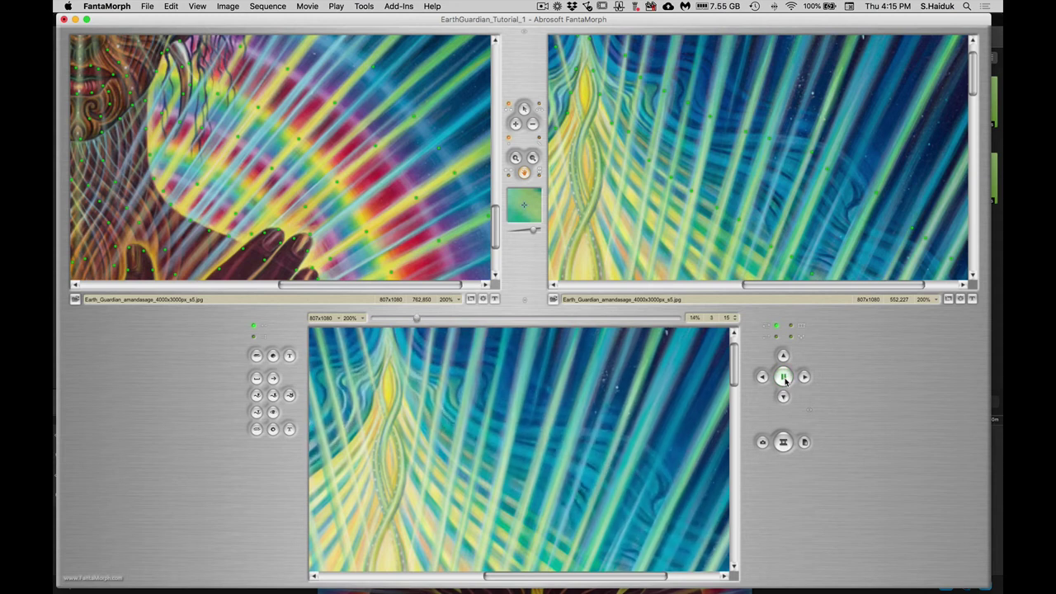
# Step: Set the preview, right image and left image zoom to Best Fit
pyautogui.moveTo(598, 439); pyautogui.dragTo(580, 451)
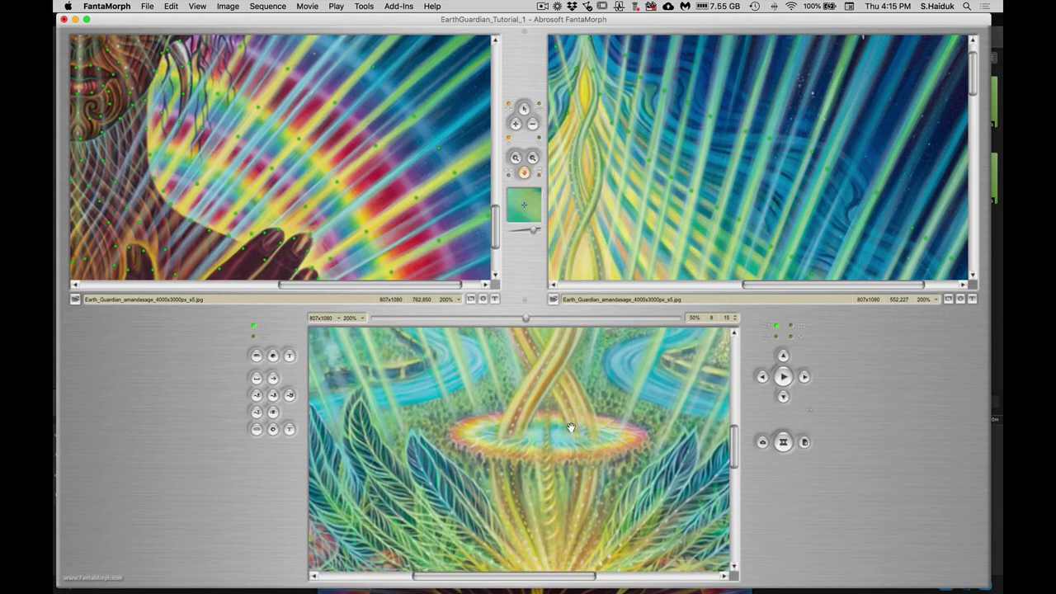
pyautogui.scroll(1, 571, 445)
pyautogui.click(355, 317)
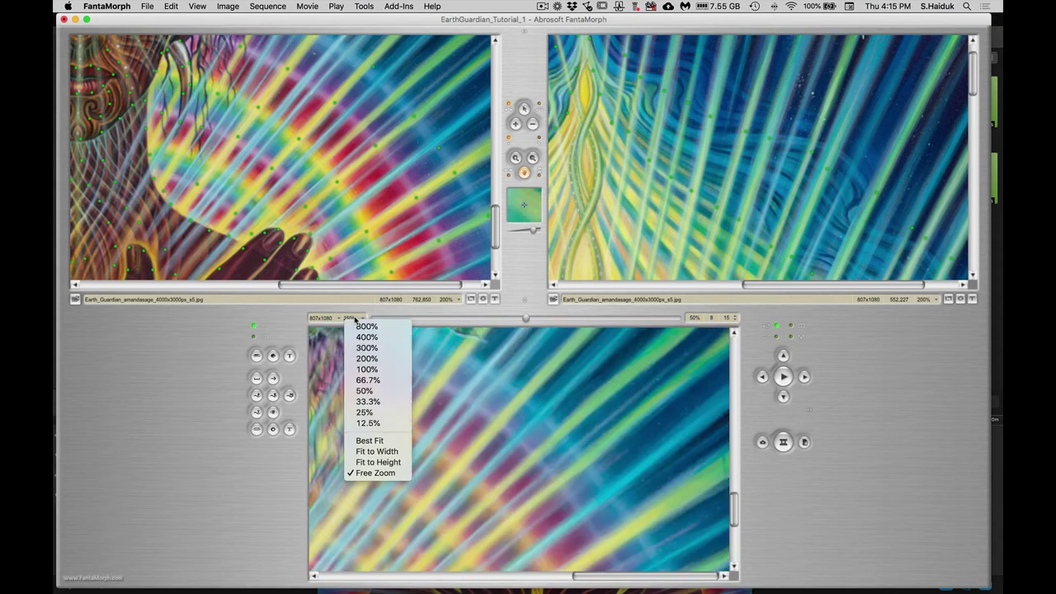
pyautogui.click(383, 444)
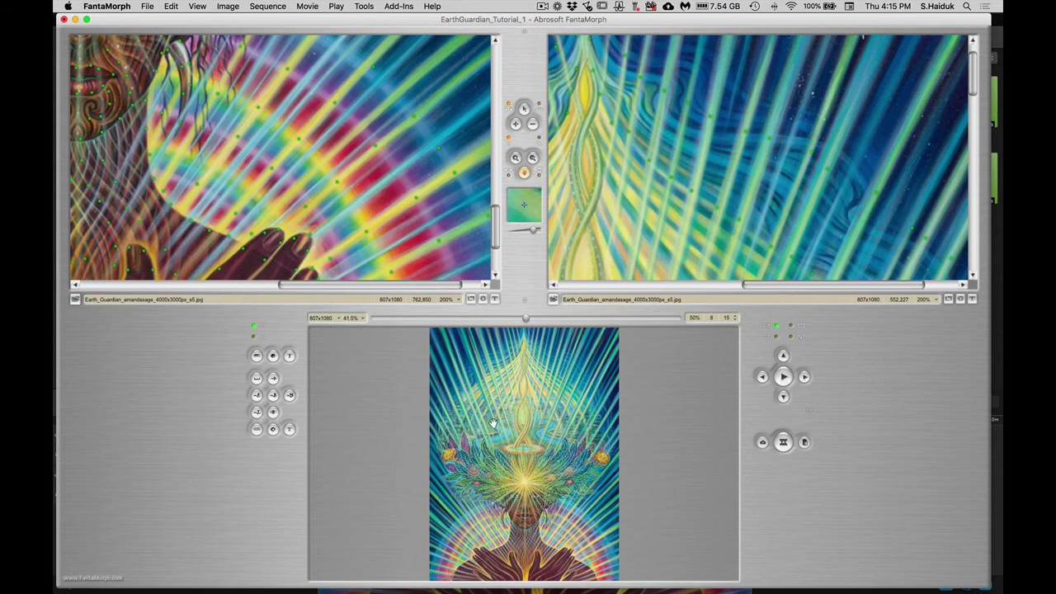
pyautogui.click(925, 299)
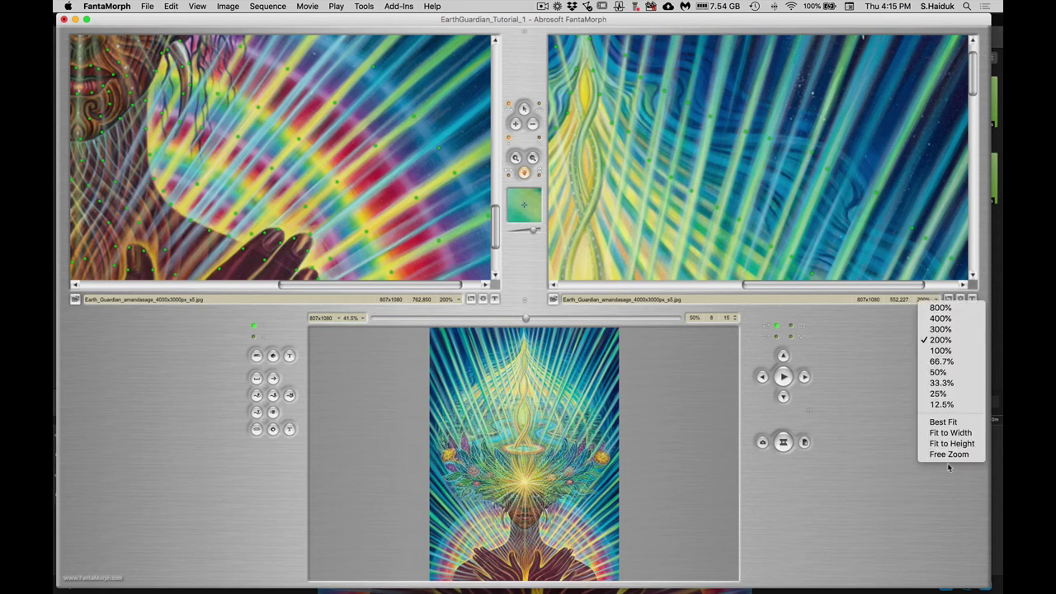
pyautogui.click(951, 423)
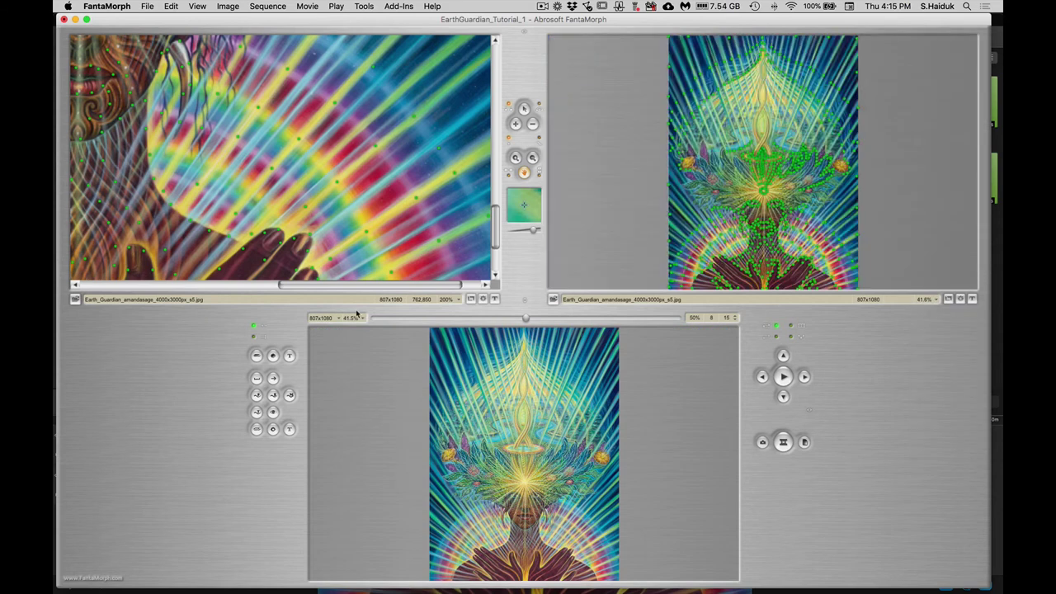
pyautogui.click(448, 299)
pyautogui.click(465, 422)
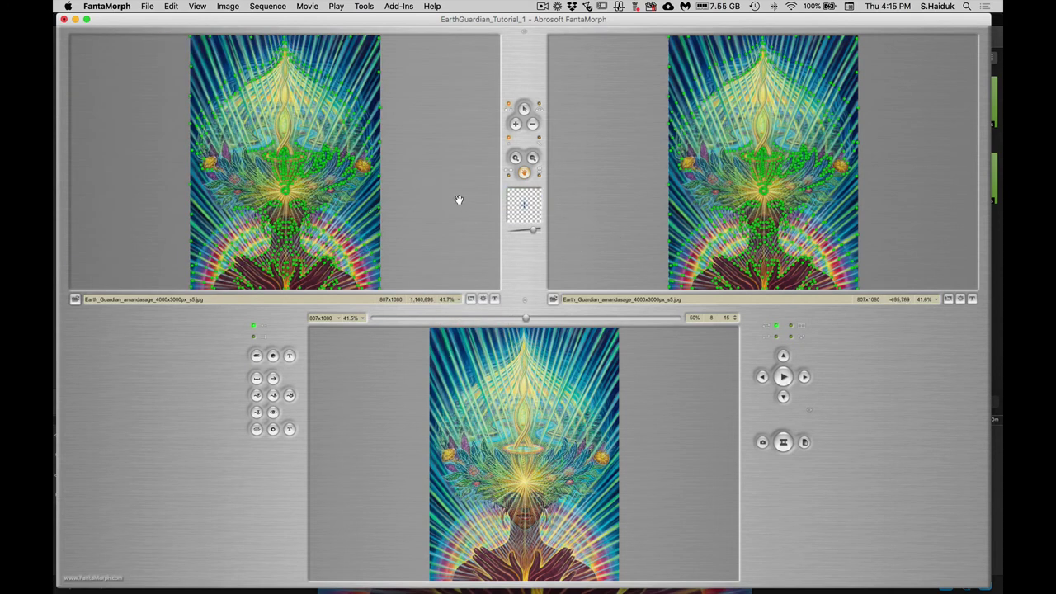
# Step: Play the morph preview and pause it at frame 9 of 15
pyautogui.click(783, 377)
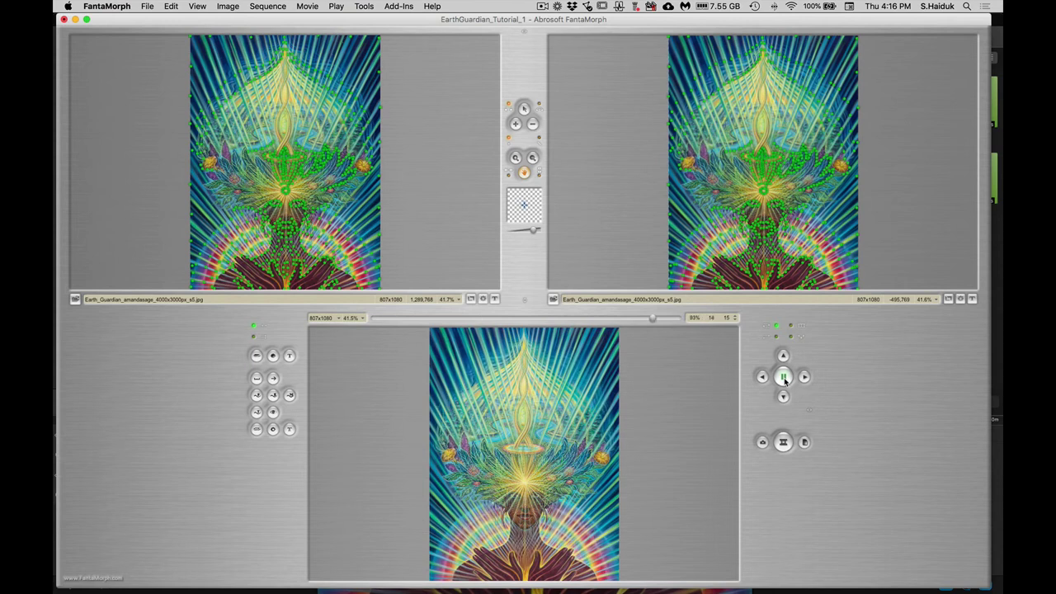
pyautogui.click(784, 377)
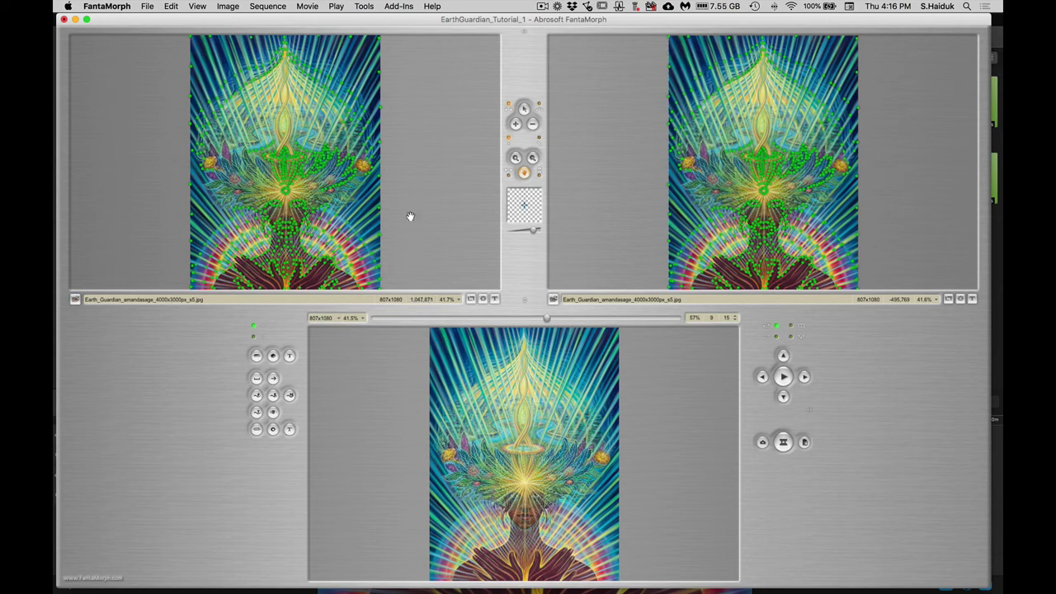
pyautogui.click(74, 300)
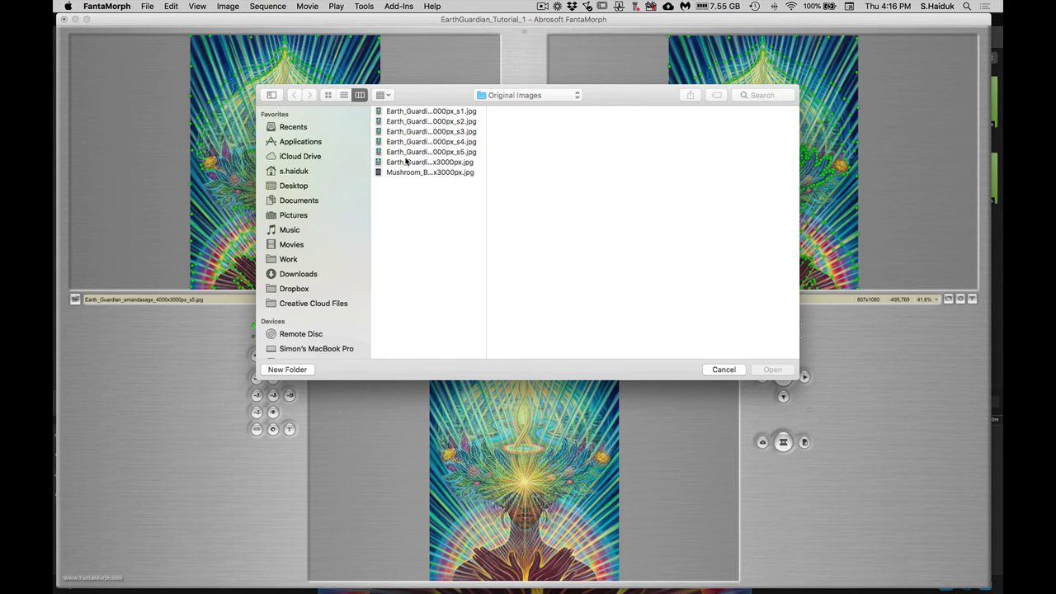
# Step: Load Earth_Guardian_amandasage_4000x3000px.jpg as the first image, keeping its full 2989 x 4000 size
pyautogui.click(409, 162)
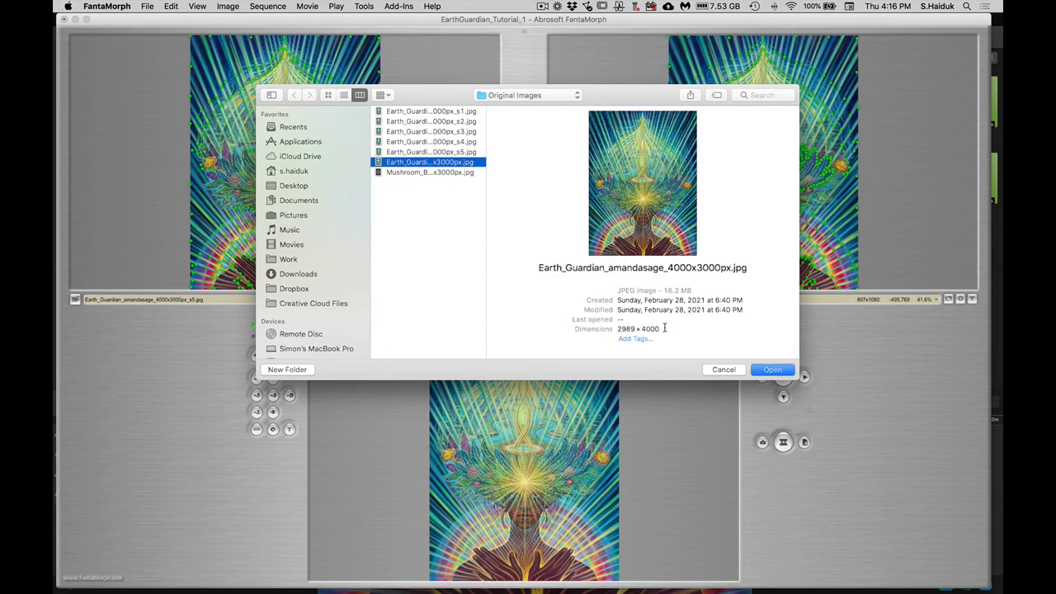
pyautogui.click(774, 370)
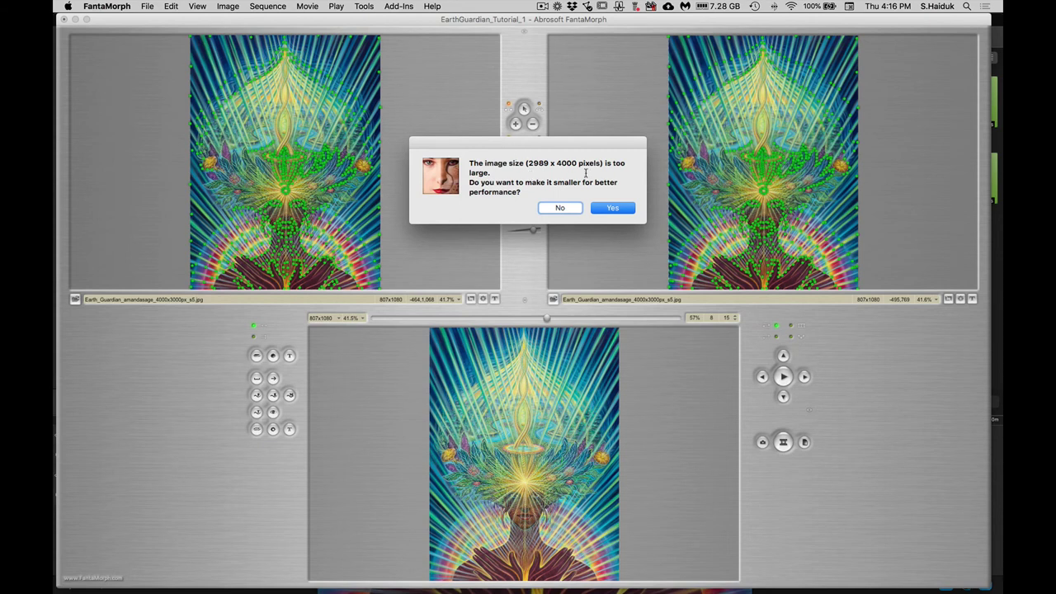
pyautogui.click(560, 207)
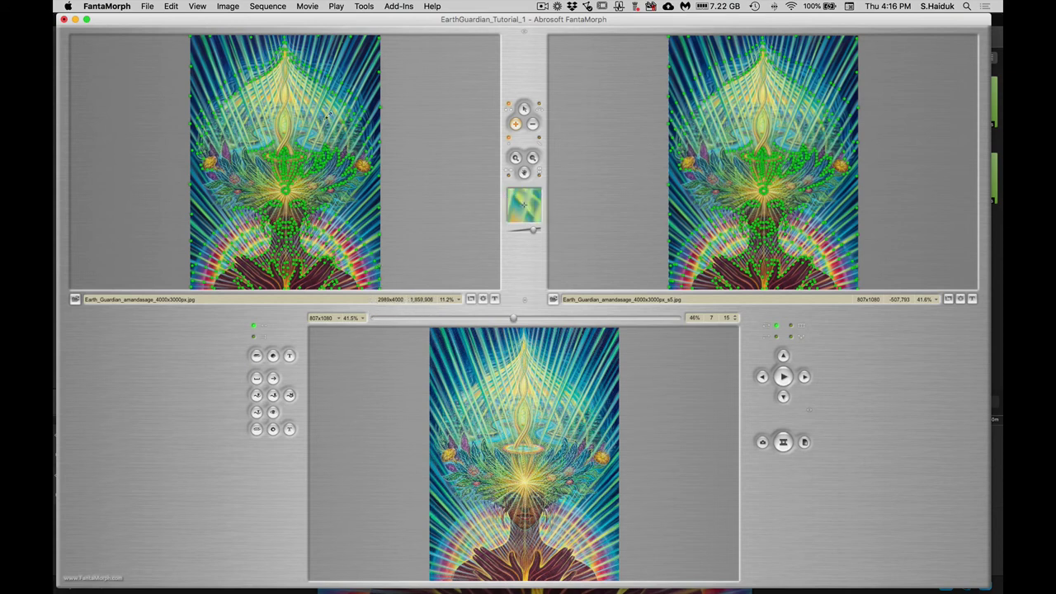
# Step: Load the same painting as the second image without resizing, then play the morph preview
pyautogui.click(553, 299)
pyautogui.click(443, 162)
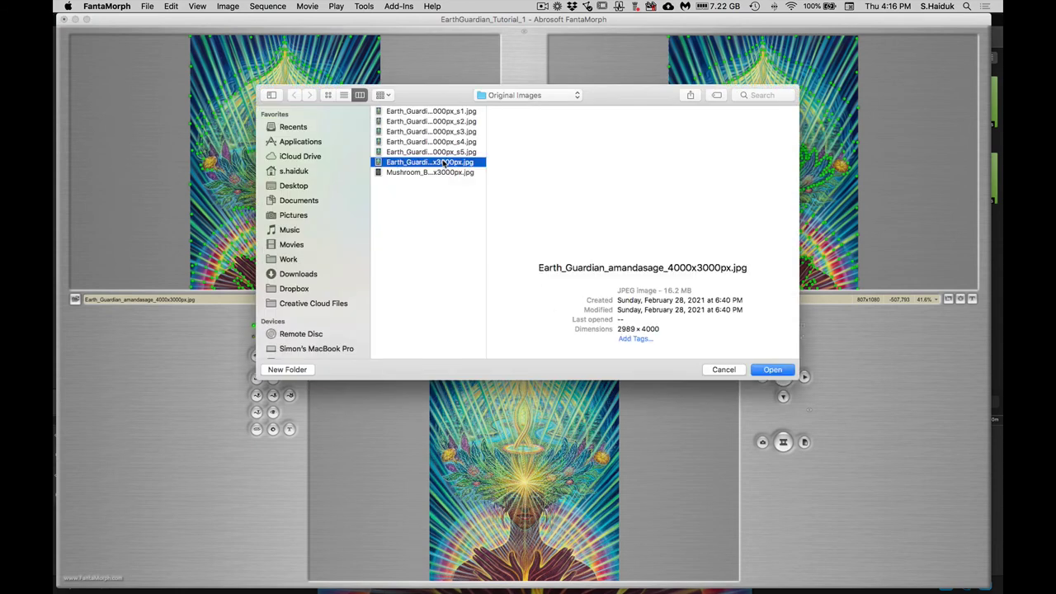
pyautogui.click(770, 370)
pyautogui.click(558, 209)
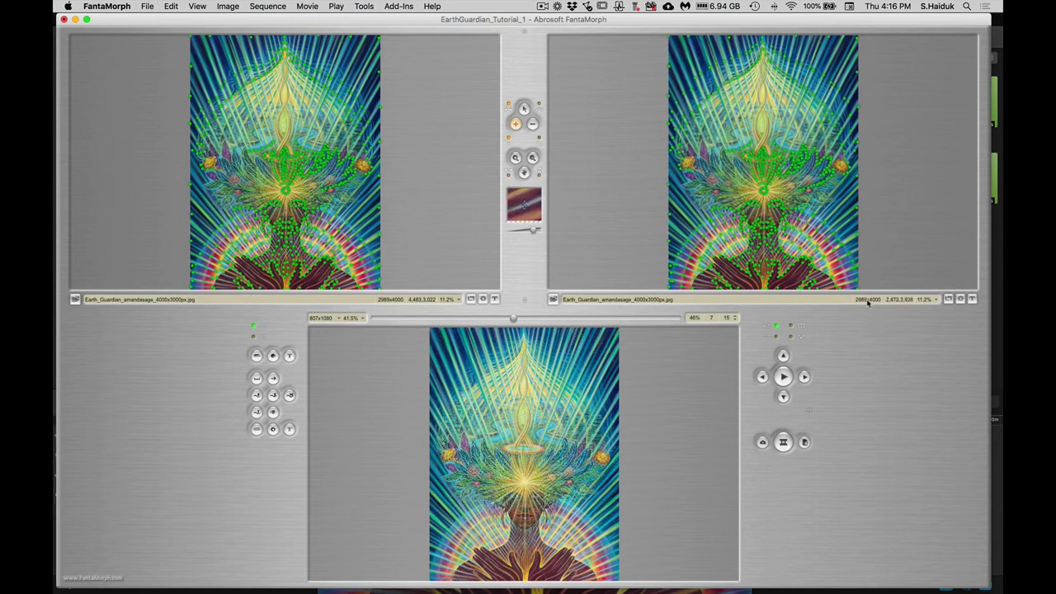
pyautogui.click(783, 377)
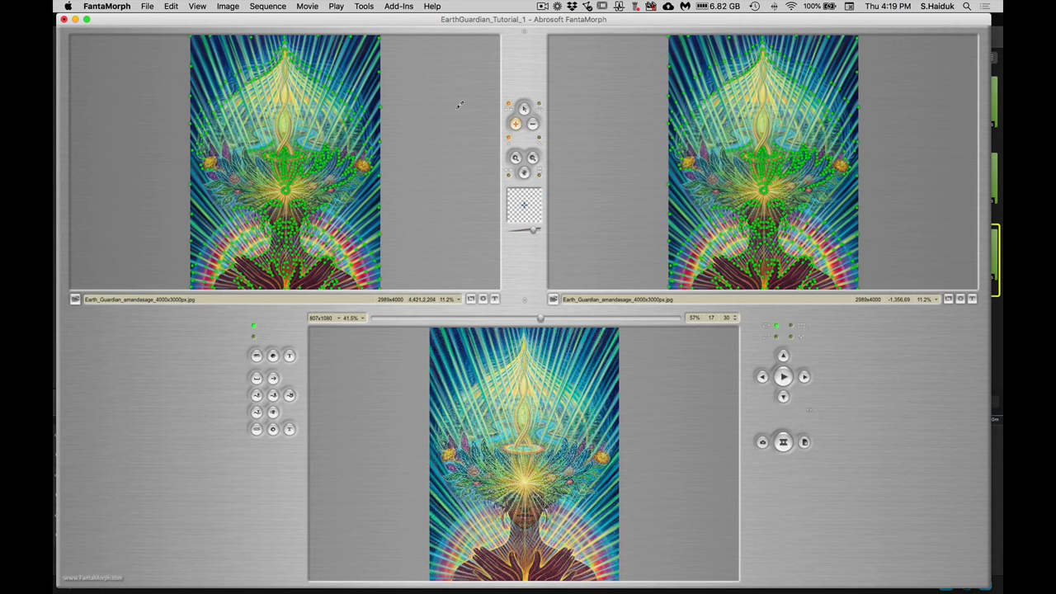
# Step: Set Movie > Size to 2989 x 4000 (Same as Image 1) and reconfirm the choice
pyautogui.click(314, 7)
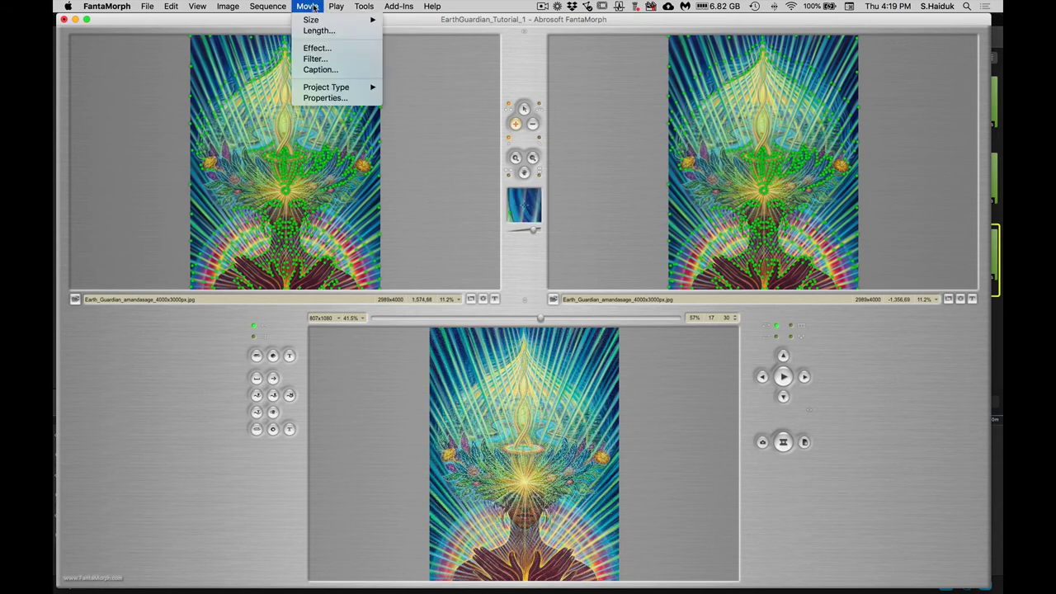
pyautogui.moveTo(322, 21)
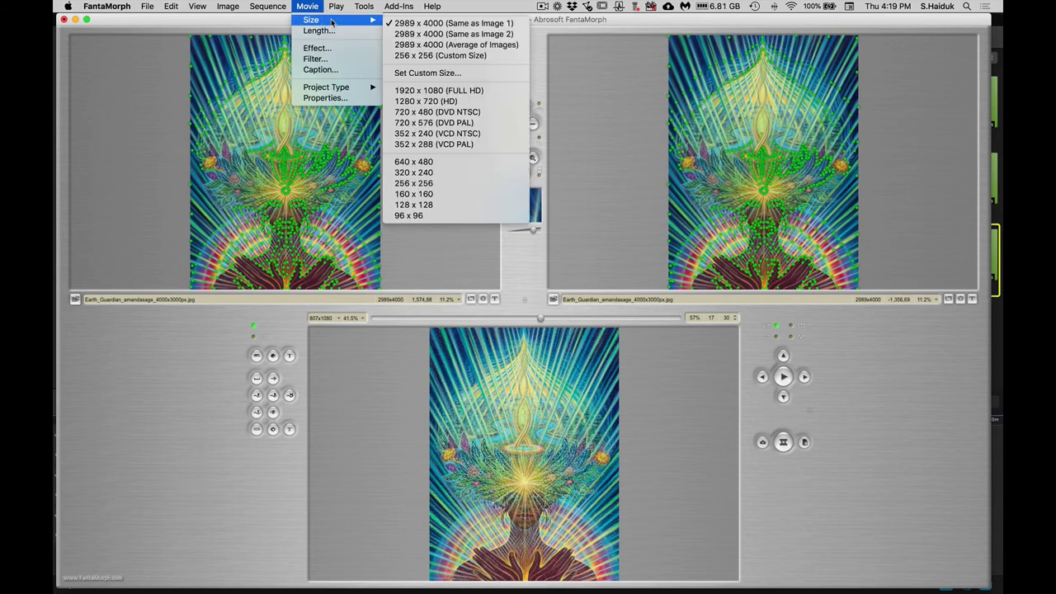
pyautogui.click(399, 28)
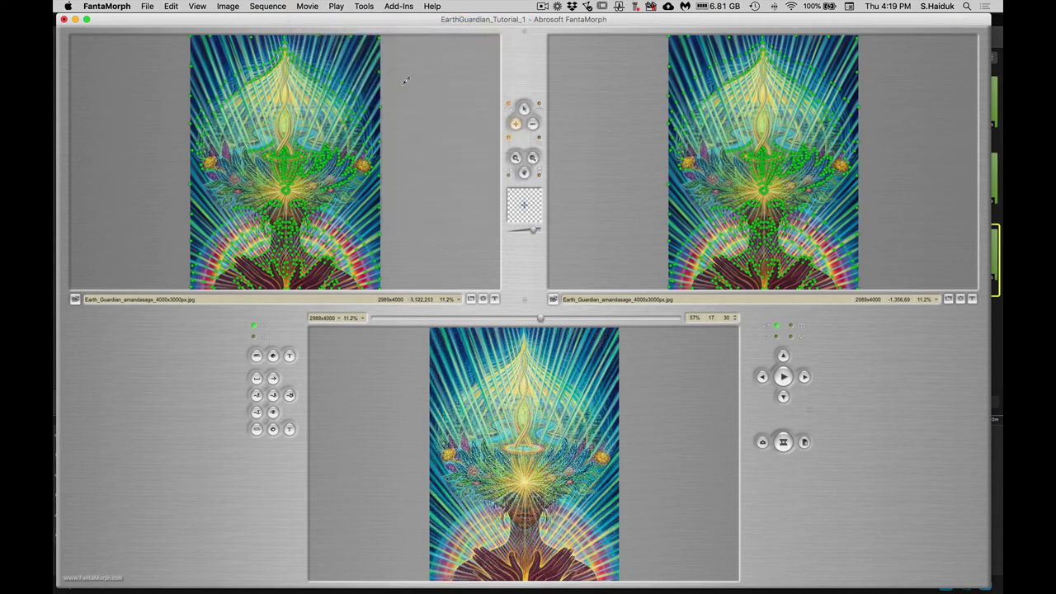
pyautogui.click(312, 6)
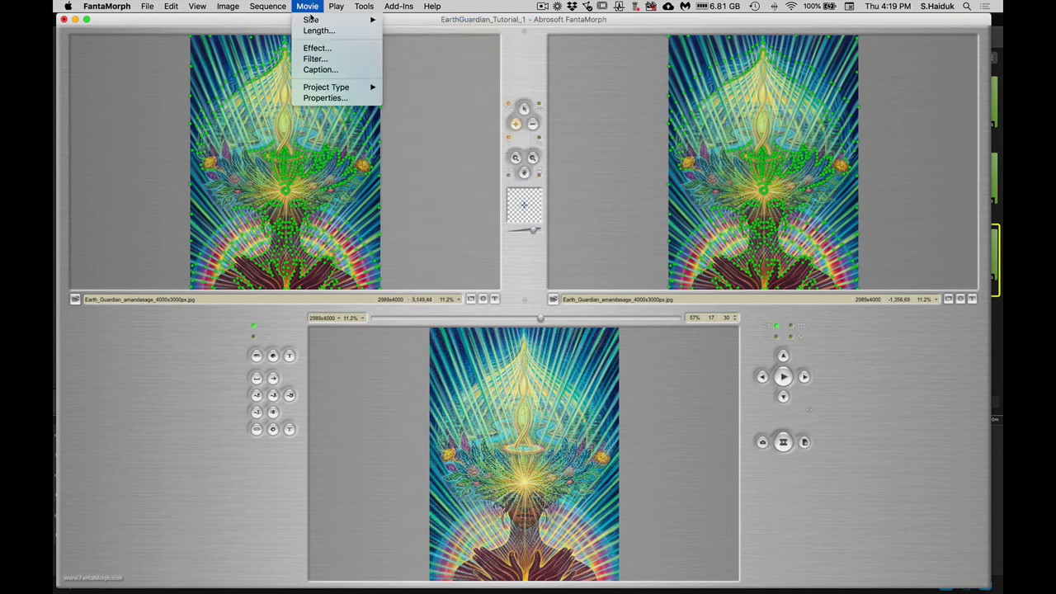
pyautogui.moveTo(312, 25)
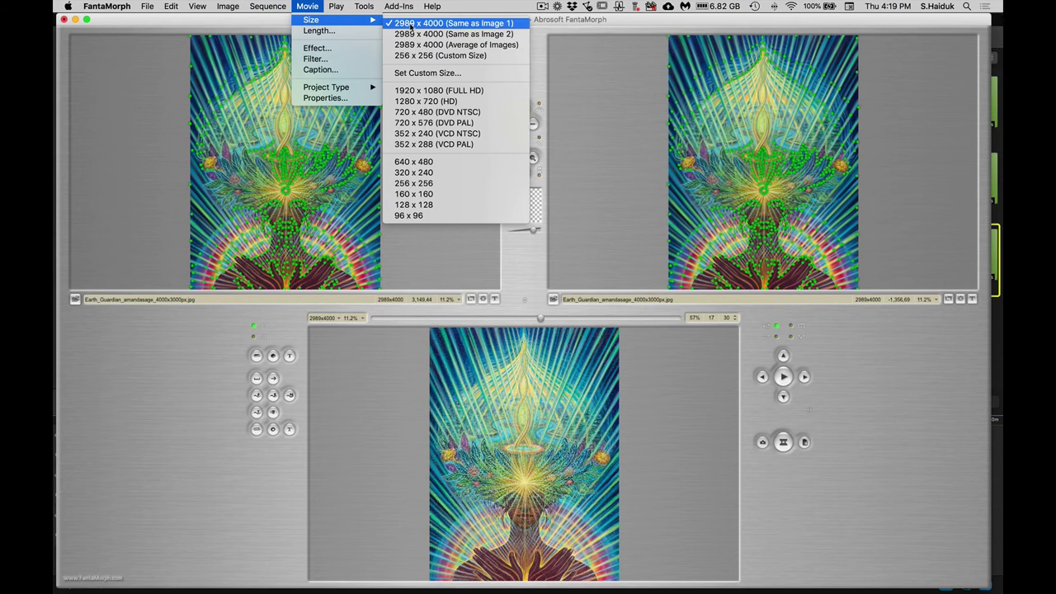
pyautogui.click(410, 27)
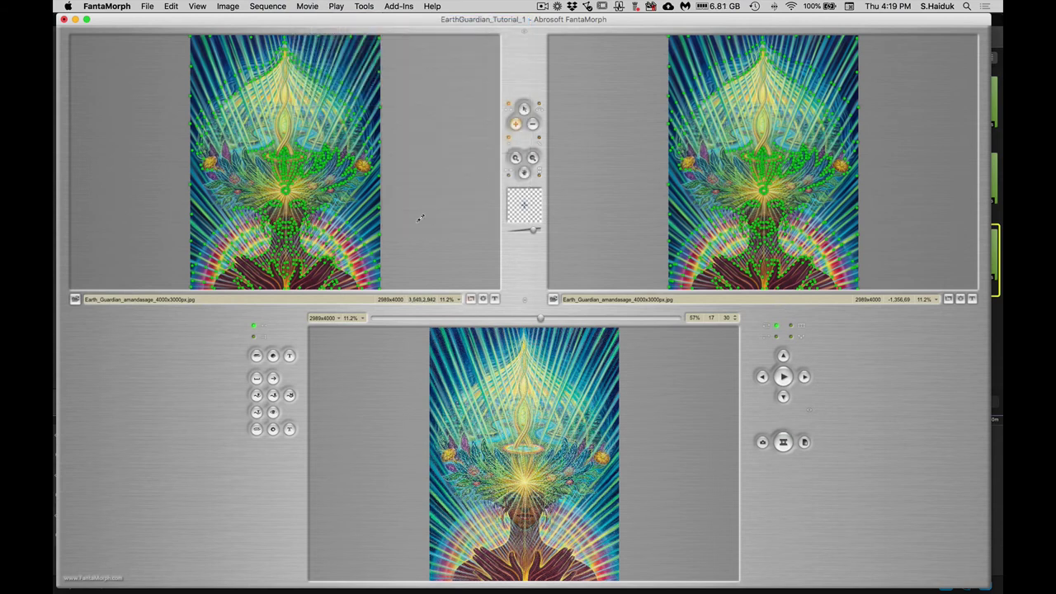
pyautogui.click(308, 7)
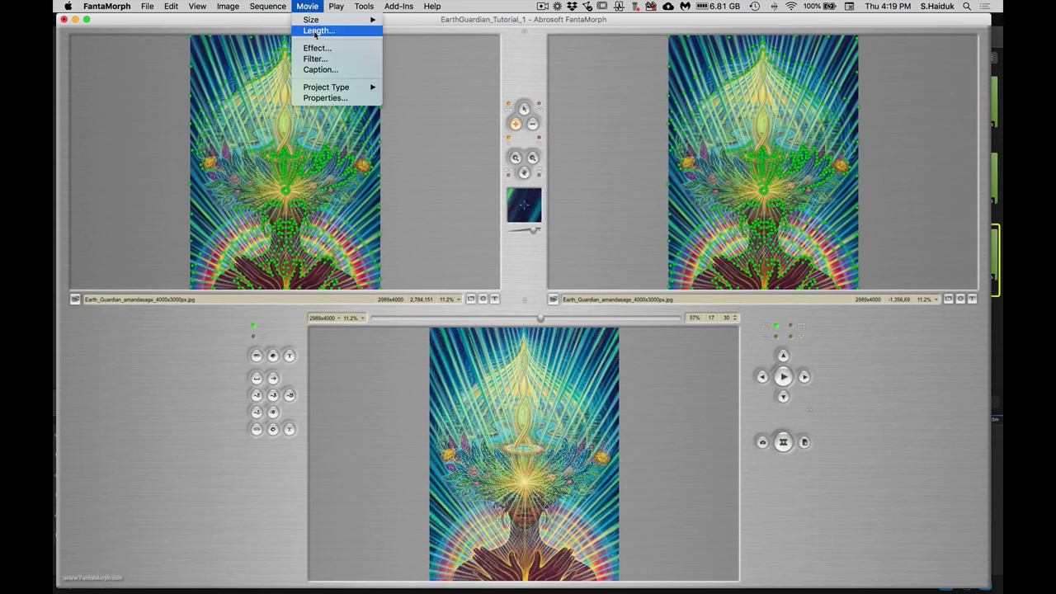
# Step: Set the movie Frame Count to 30 after trying 15 and 60, and confirm
pyautogui.click(317, 31)
pyautogui.doubleClick(537, 131)
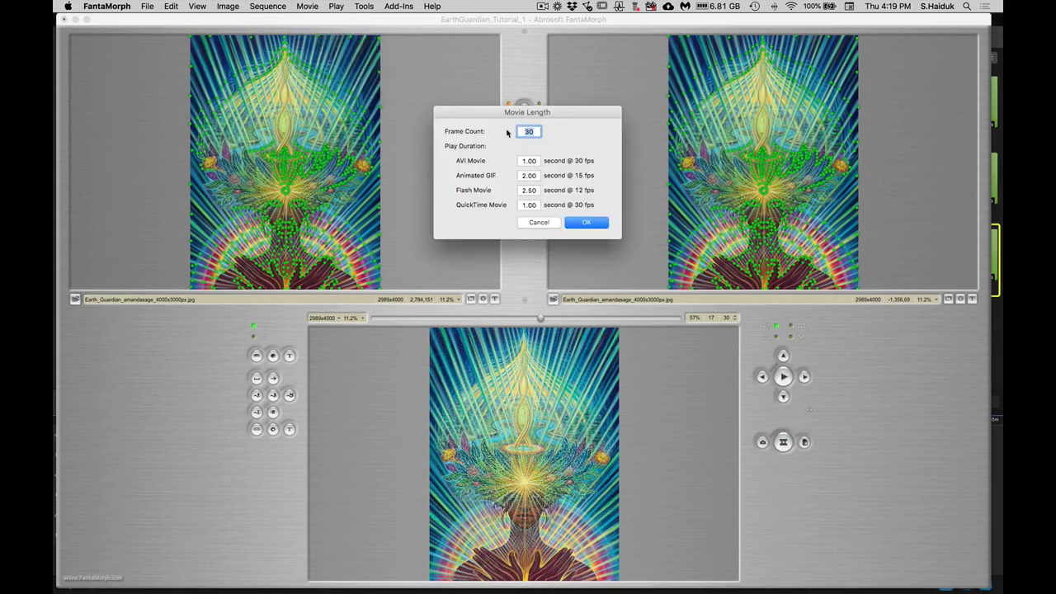
pyautogui.write('15')
pyautogui.doubleClick(533, 131)
pyautogui.write('30')
pyautogui.doubleClick(529, 132)
pyautogui.write('60')
pyautogui.moveTo(536, 132); pyautogui.dragTo(518, 131)
pyautogui.write('30')
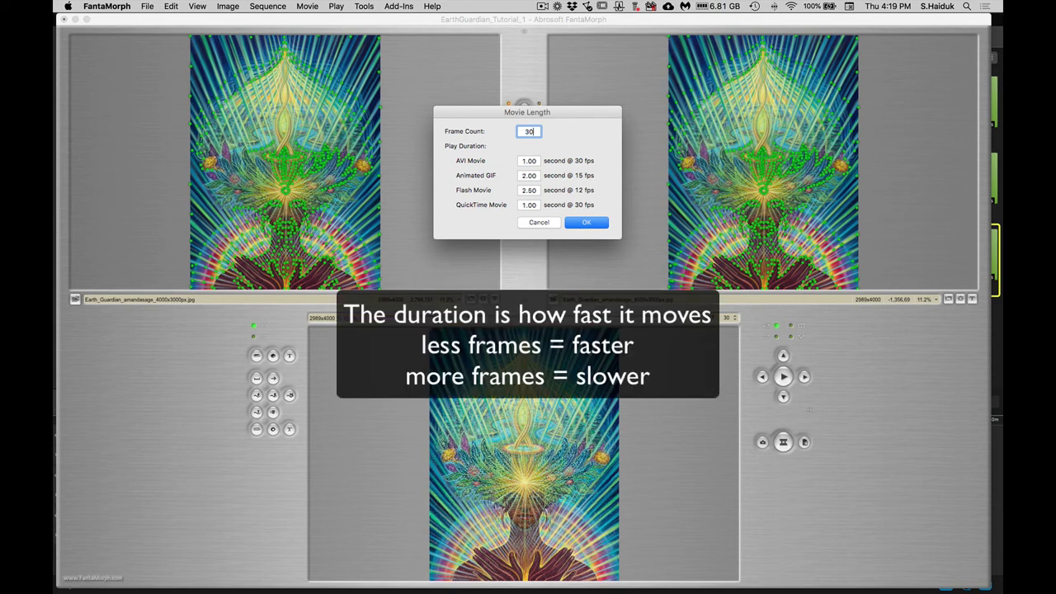
pyautogui.click(586, 222)
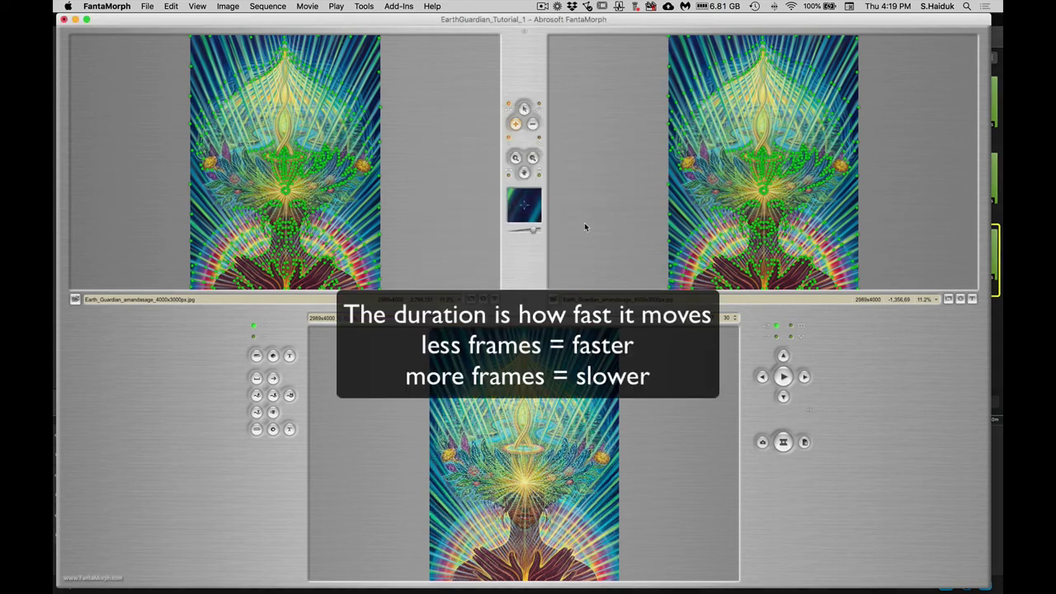
# Step: Export the morph as an Image Sequence and browse the save dialog into _FantaMorph
pyautogui.click(783, 443)
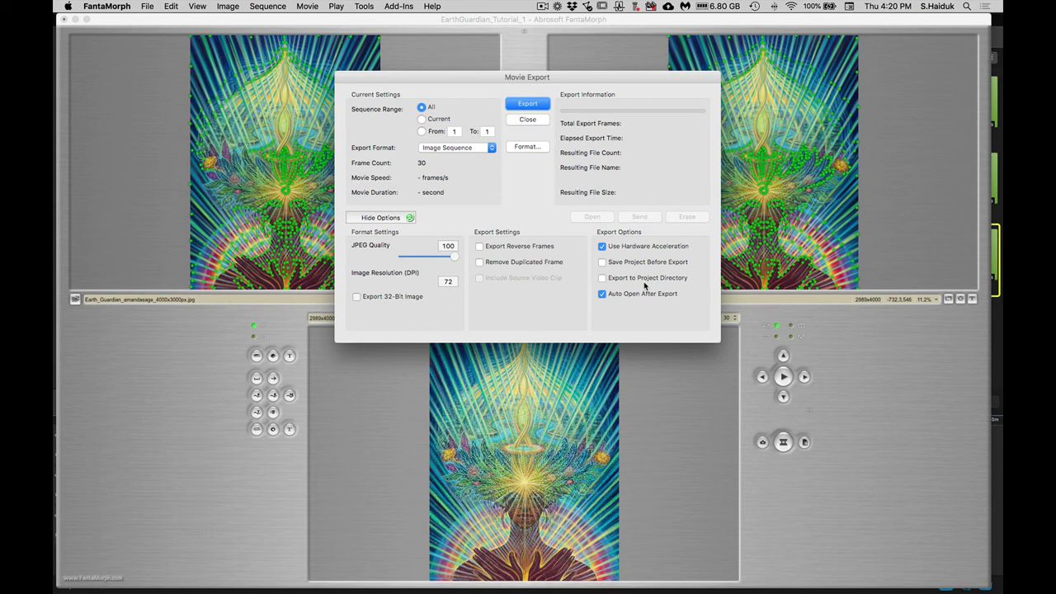
pyautogui.click(459, 149)
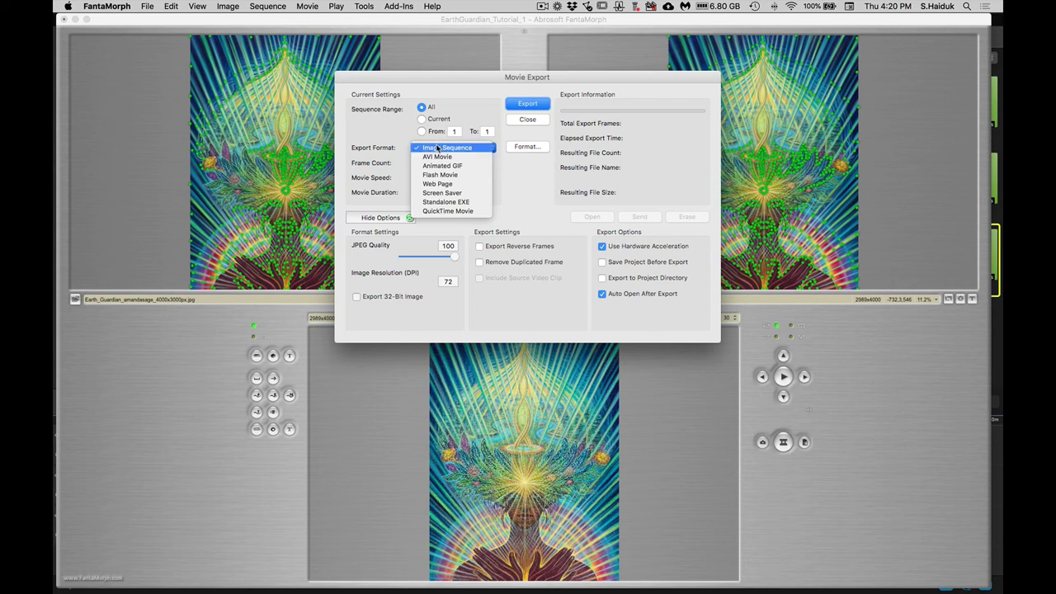
pyautogui.click(468, 88)
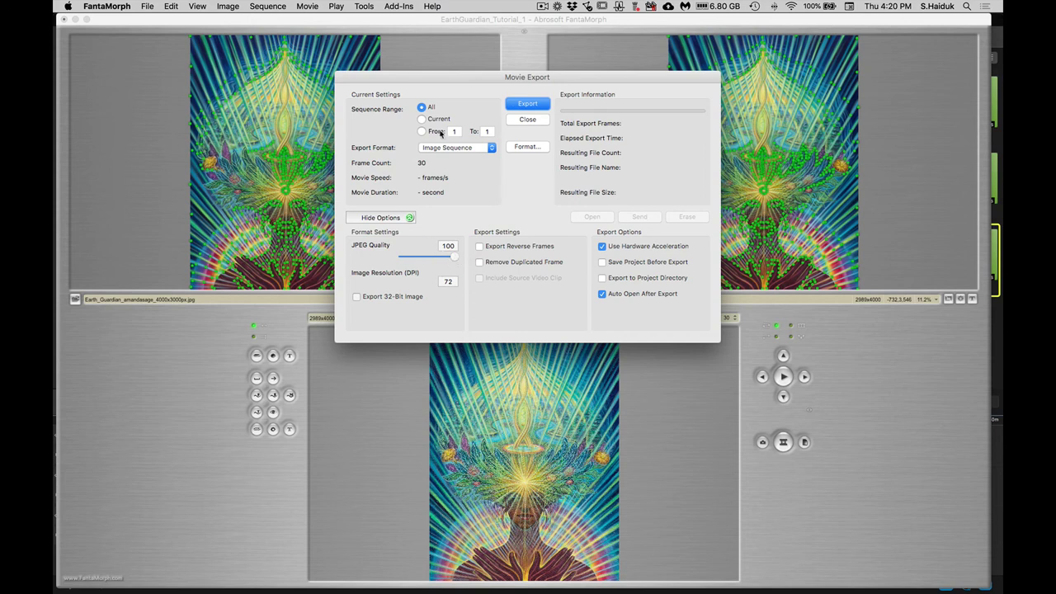
pyautogui.click(530, 106)
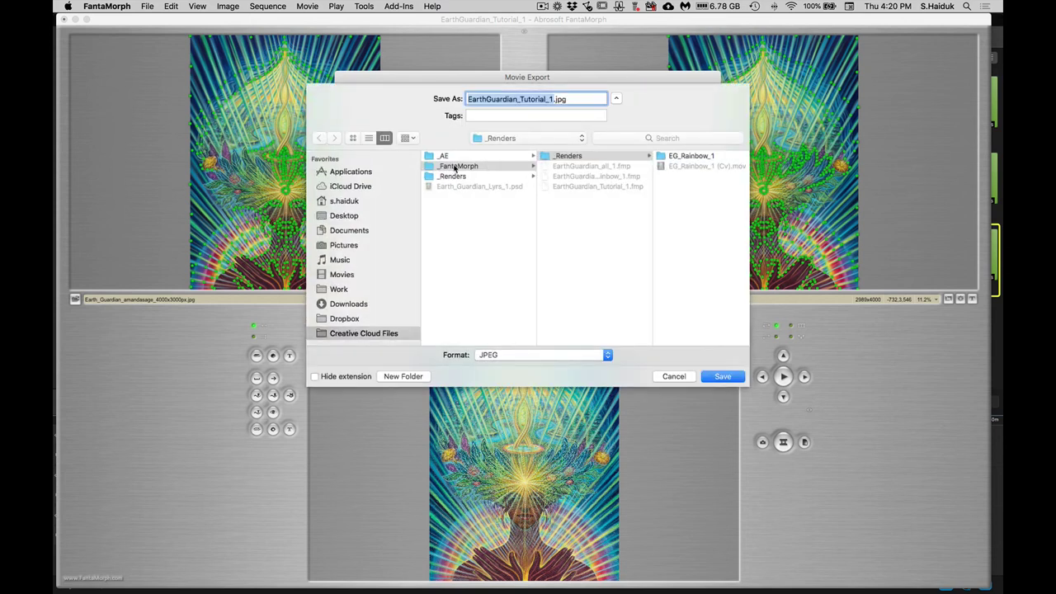
pyautogui.click(455, 166)
# Step: Browse the export folders and create a new Tutorial Export folder inside _Renders
pyautogui.click(562, 158)
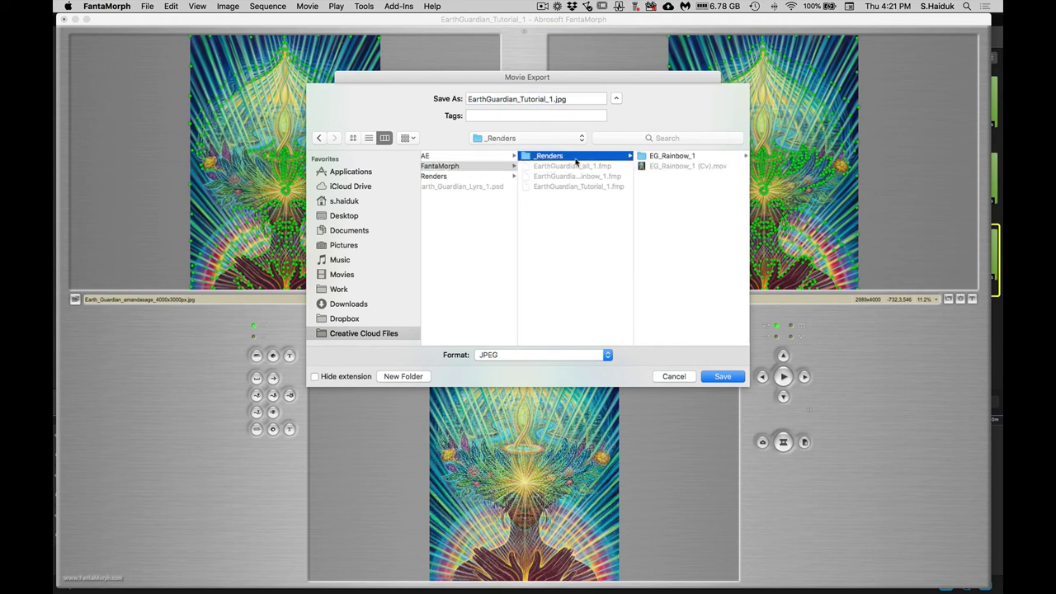
pyautogui.click(657, 157)
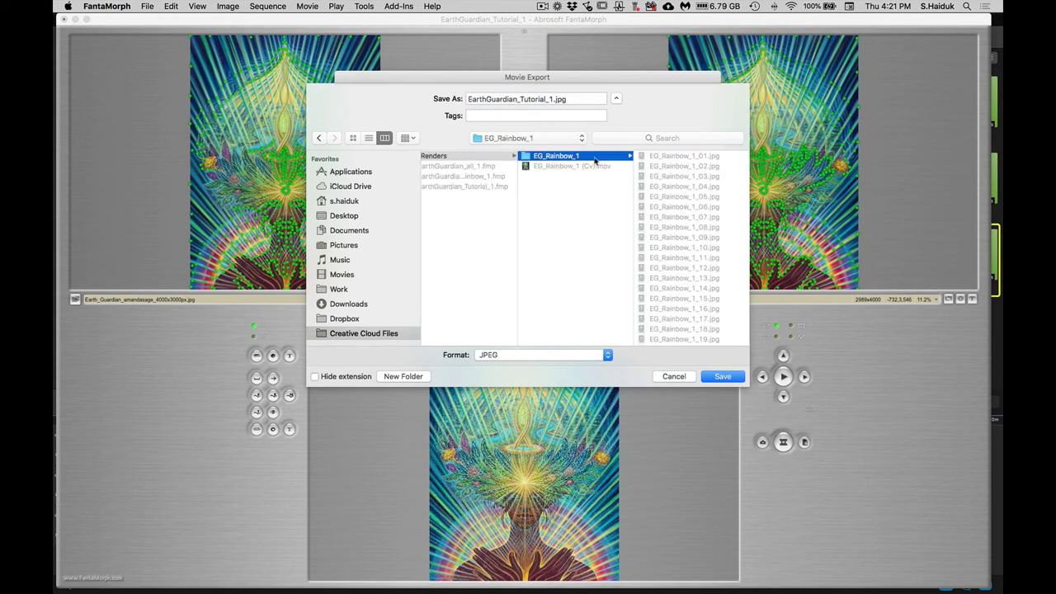
pyautogui.hscroll(-3, 497, 189)
pyautogui.hscroll(5, 498, 189)
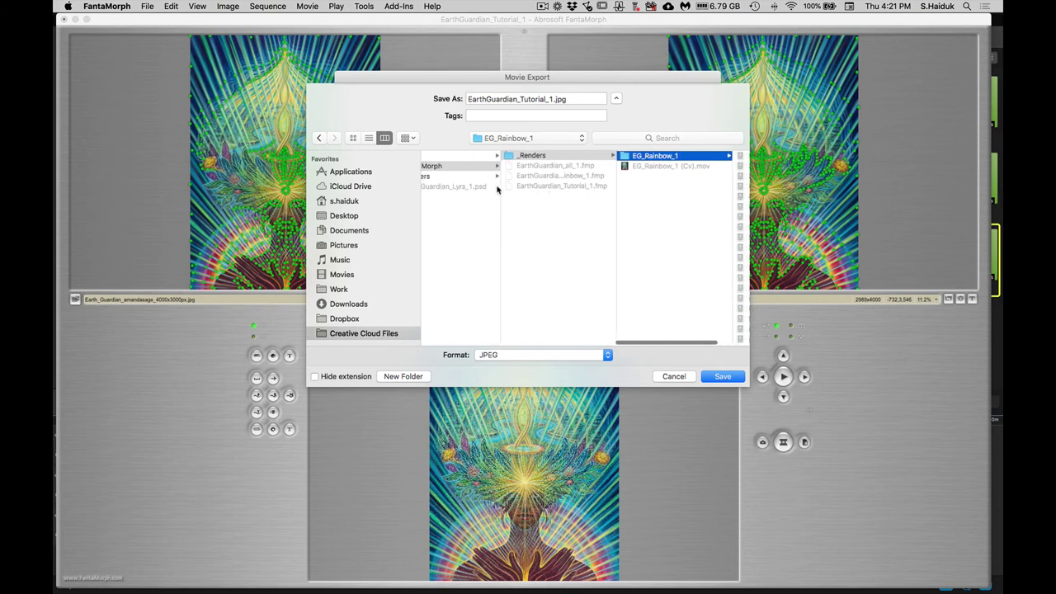
pyautogui.hscroll(3, 659, 198)
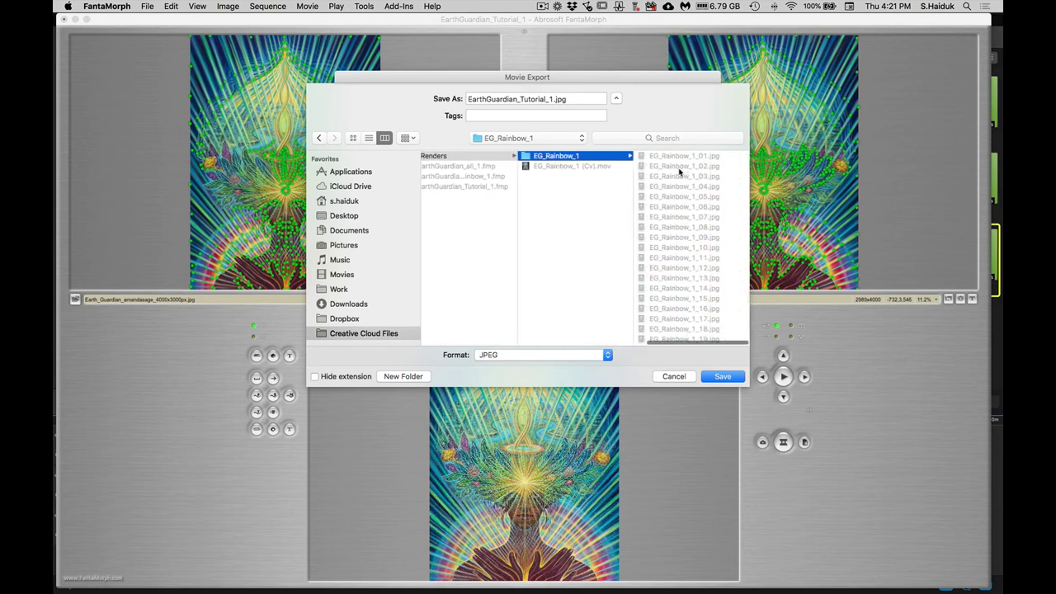
pyautogui.click(550, 99)
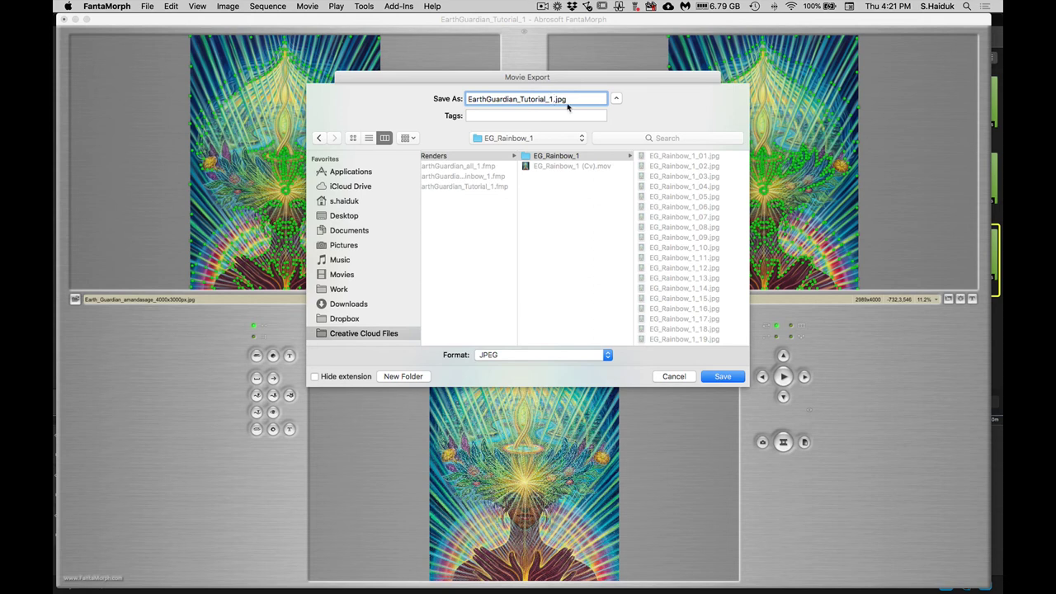
pyautogui.click(495, 156)
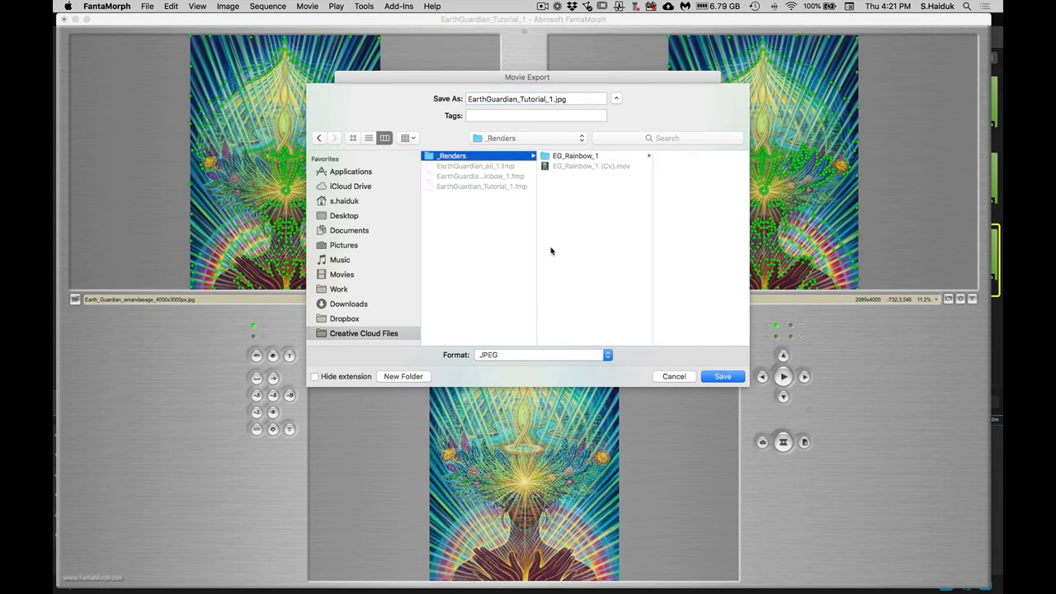
pyautogui.click(410, 376)
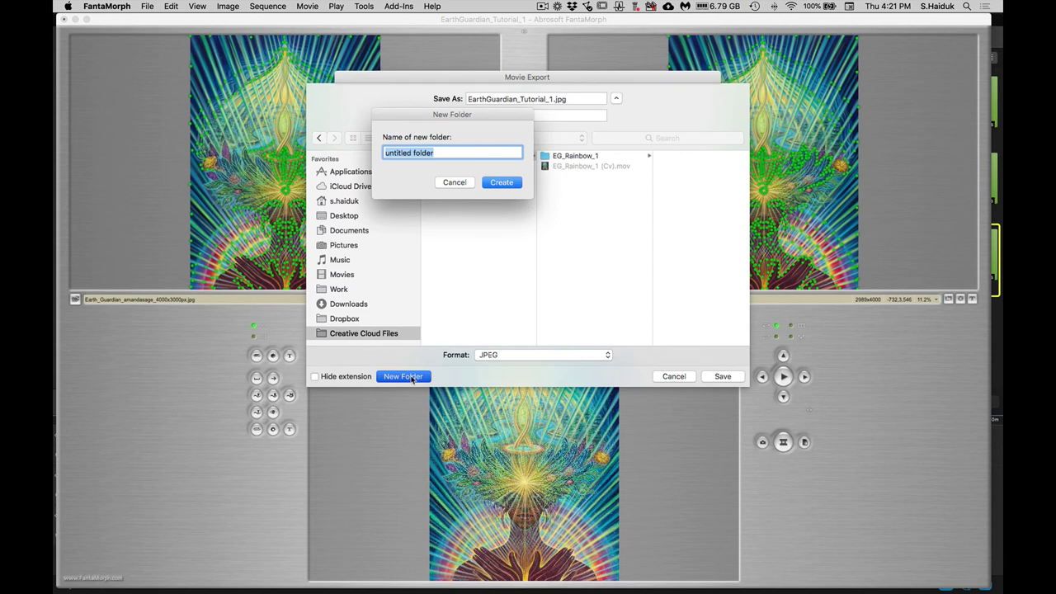
pyautogui.write('Tutorial Export')
pyautogui.press('Return')
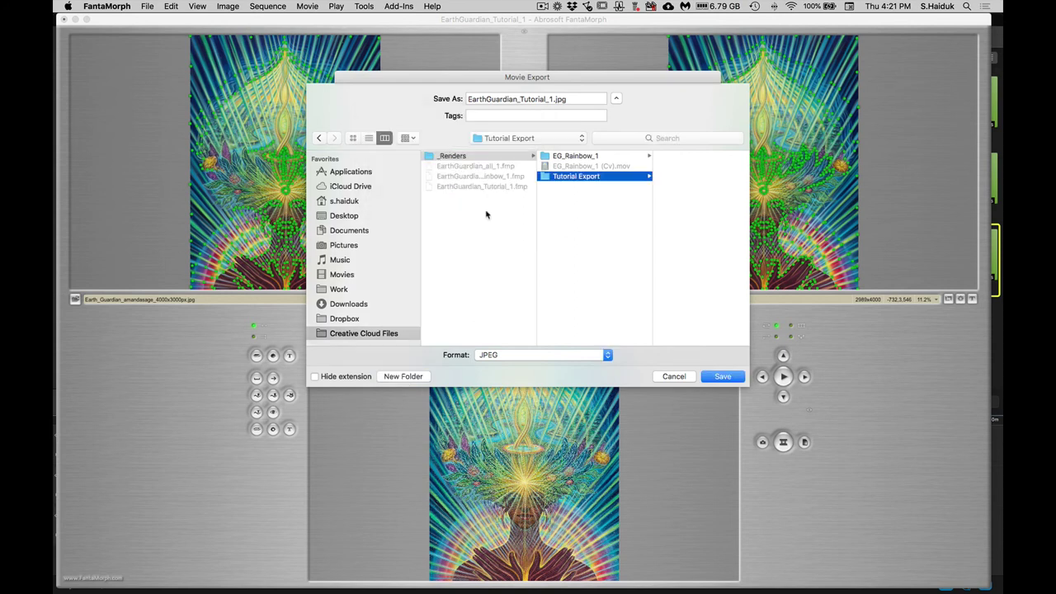
# Step: Rename the file EarthGuardian_Tutorial_1_.jpg, pick Tutorial Export as destination, and save
pyautogui.click(553, 100)
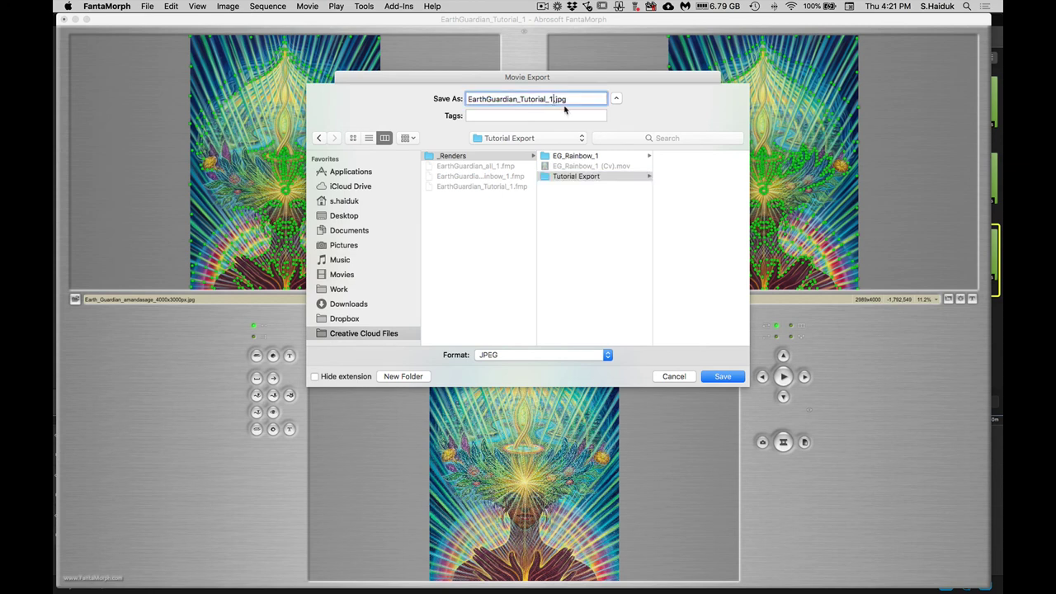
pyautogui.write('_')
pyautogui.click(601, 159)
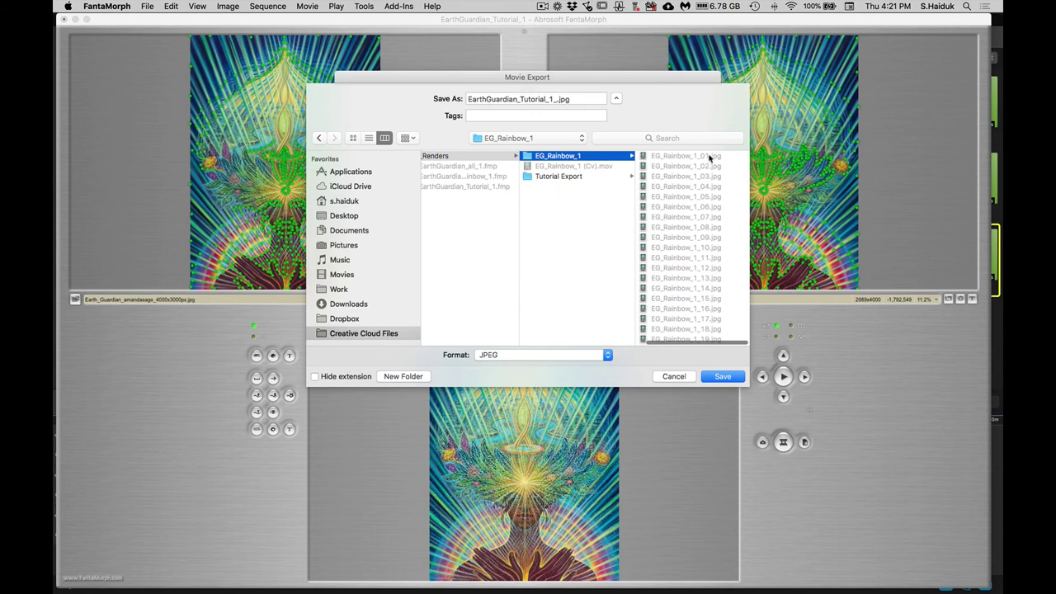
pyautogui.scroll(-5, 706, 272)
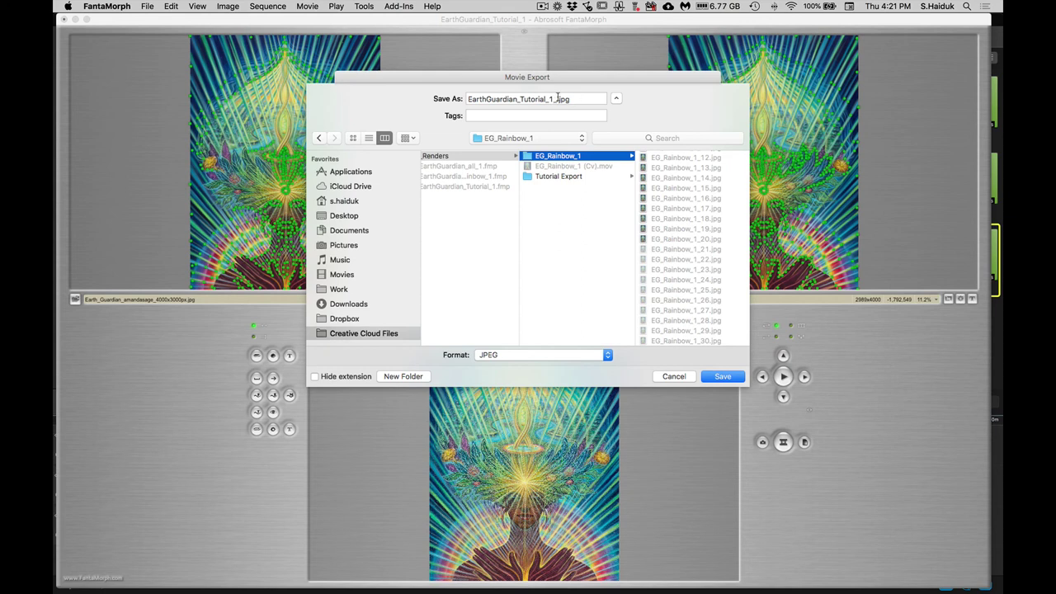
pyautogui.click(570, 178)
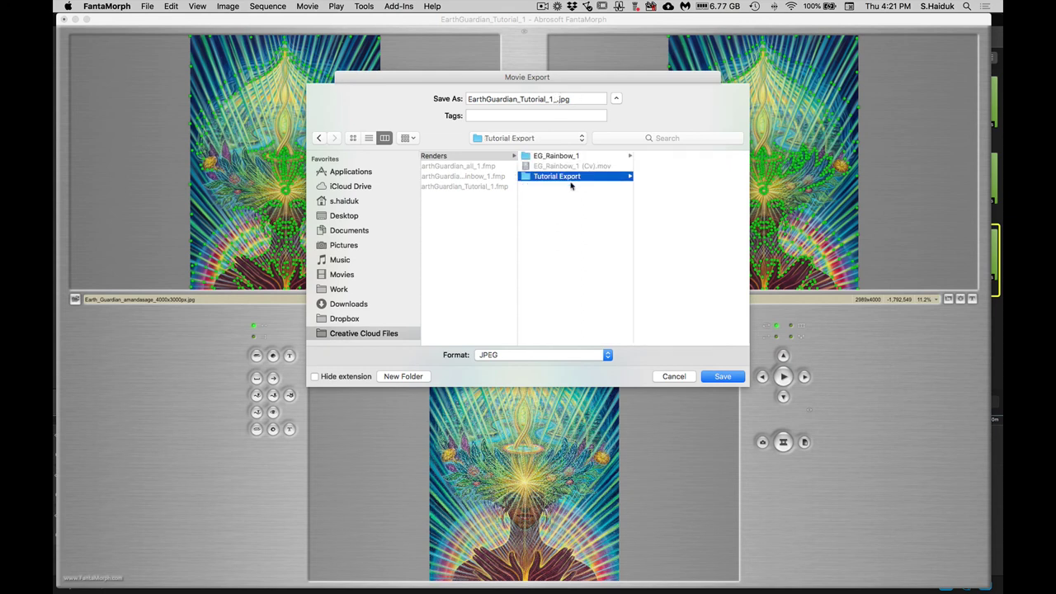
pyautogui.click(723, 377)
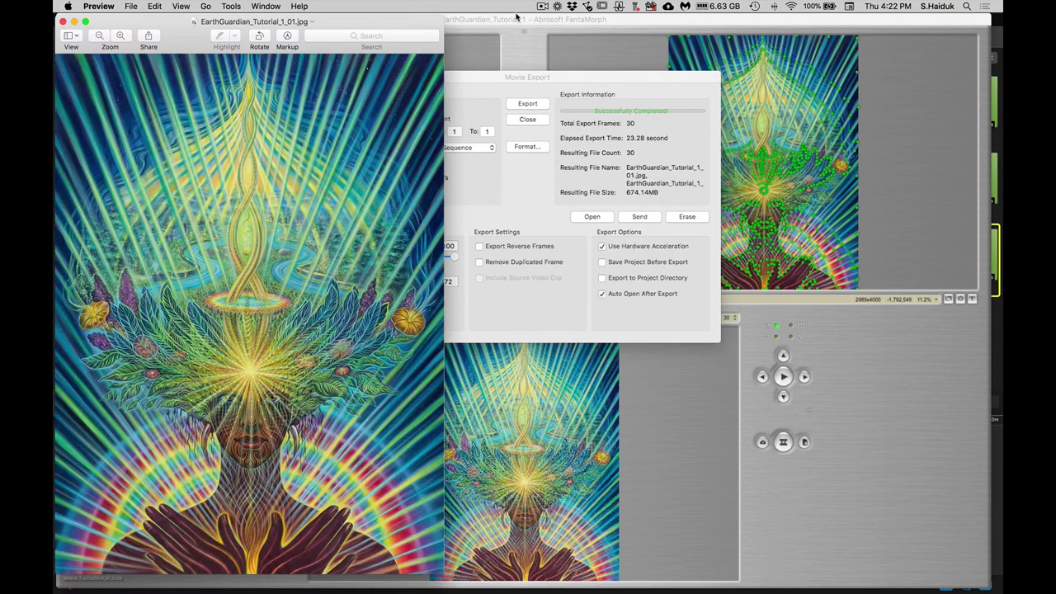
# Step: Move and close the Preview window showing EarthGuardian_Tutorial_1_01.jpg, then switch to Finder
pyautogui.moveTo(208, 38); pyautogui.dragTo(435, 35)
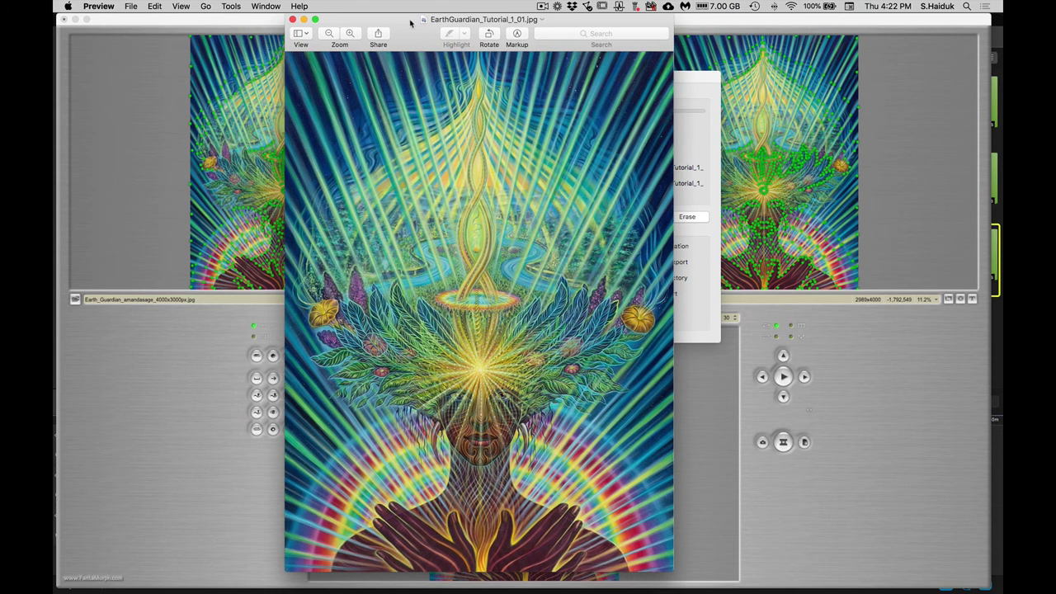
pyautogui.click(292, 19)
pyautogui.press('super+Tab')
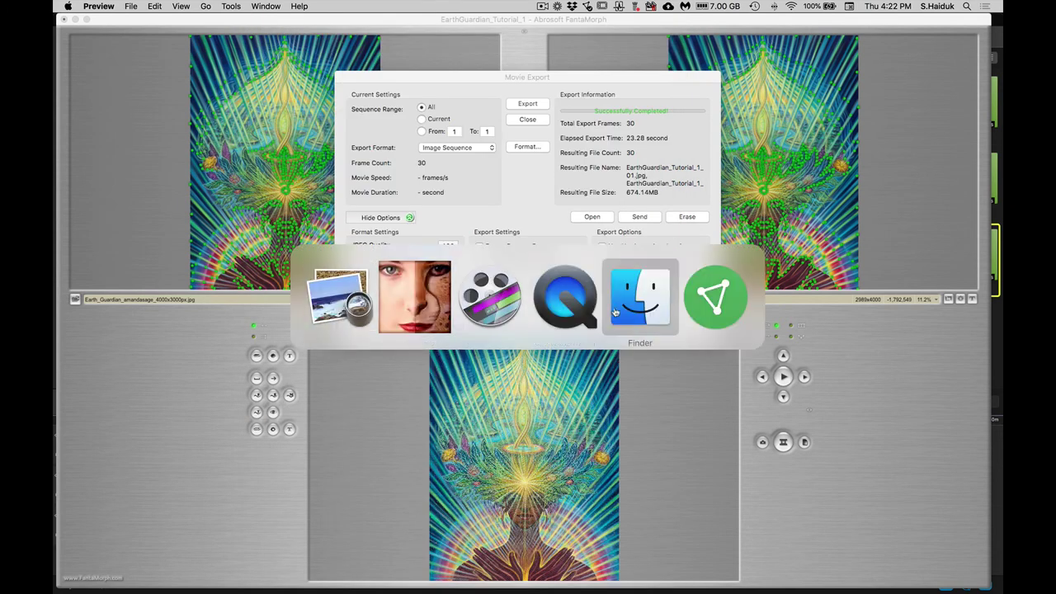
# Step: Browse _FantaMorph > _Renders > Tutorial Export, preview the _01 frame, then close FantaMorph's export dialog
pyautogui.hscroll(-3, 627, 314)
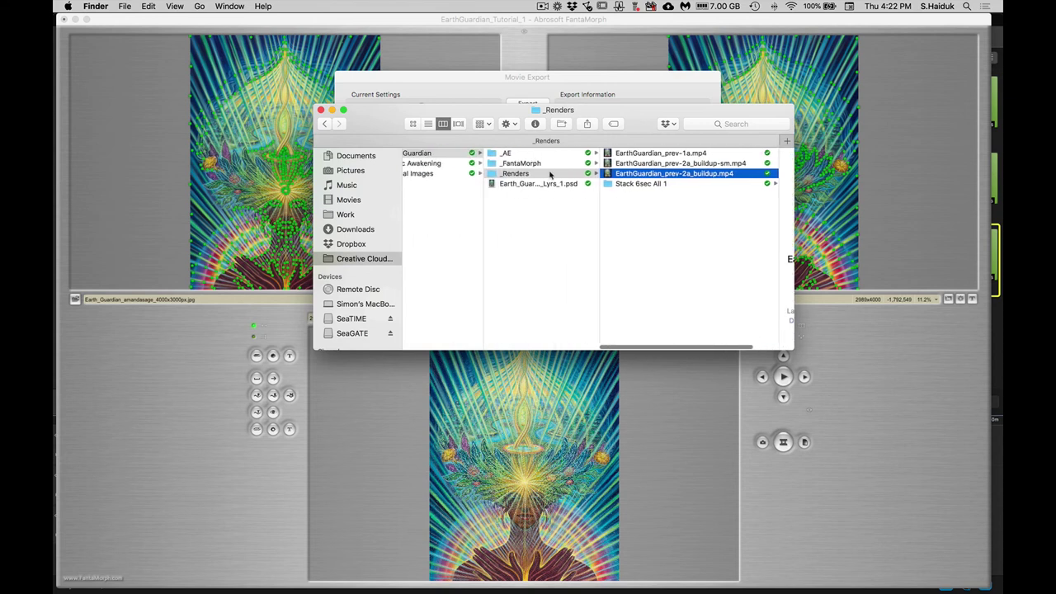
pyautogui.click(546, 163)
pyautogui.click(657, 154)
pyautogui.click(724, 172)
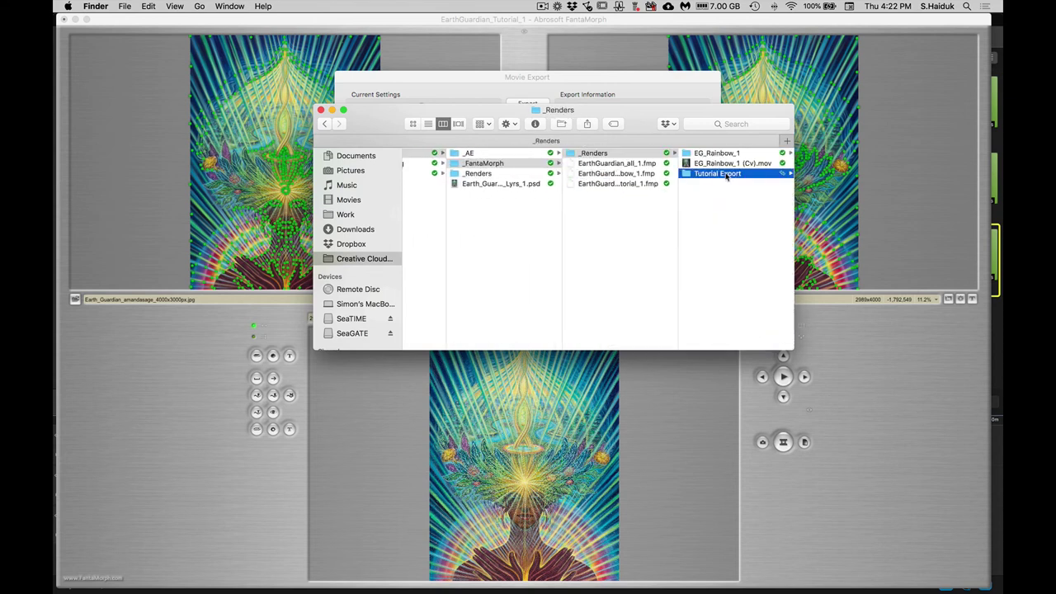
pyautogui.click(715, 155)
pyautogui.scroll(-5, 640, 231)
pyautogui.scroll(5, 644, 274)
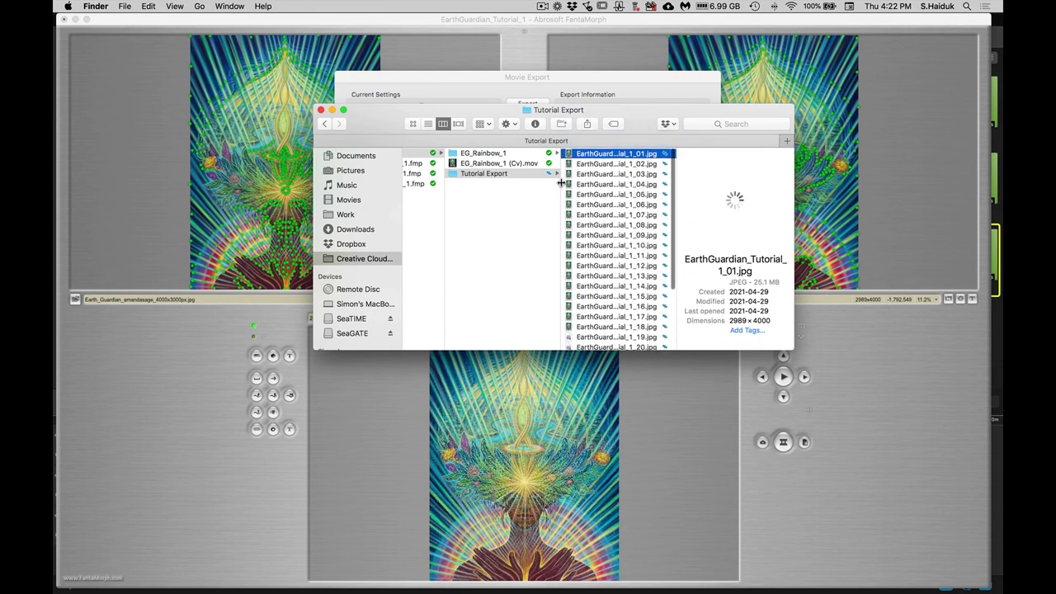
pyautogui.moveTo(631, 134)
pyautogui.mouseDown()
pyautogui.moveTo(618, 165)
pyautogui.moveTo(624, 150)
pyautogui.mouseUp()
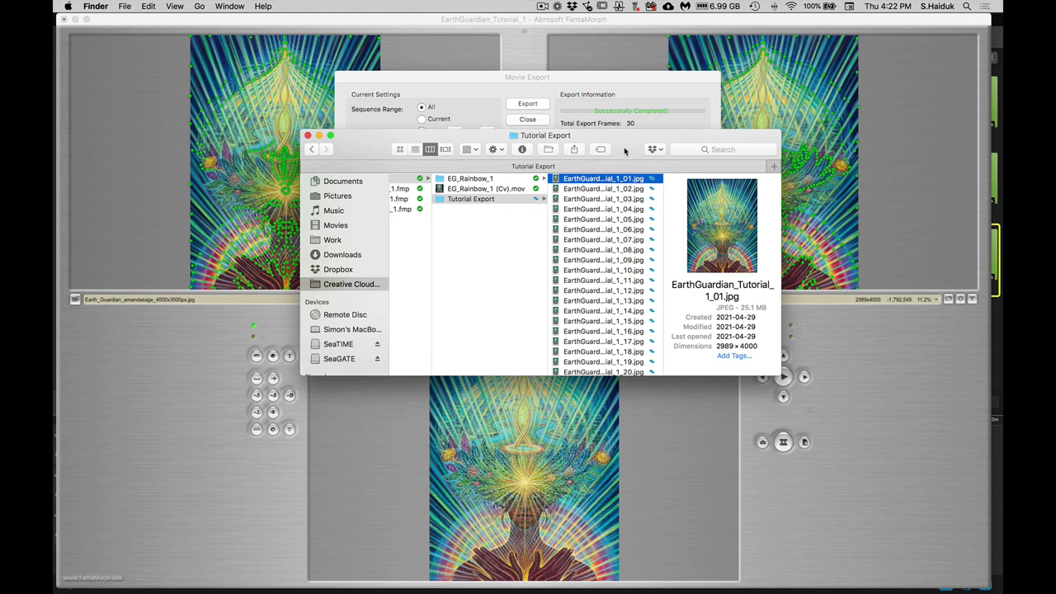
pyautogui.click(526, 52)
pyautogui.click(542, 6)
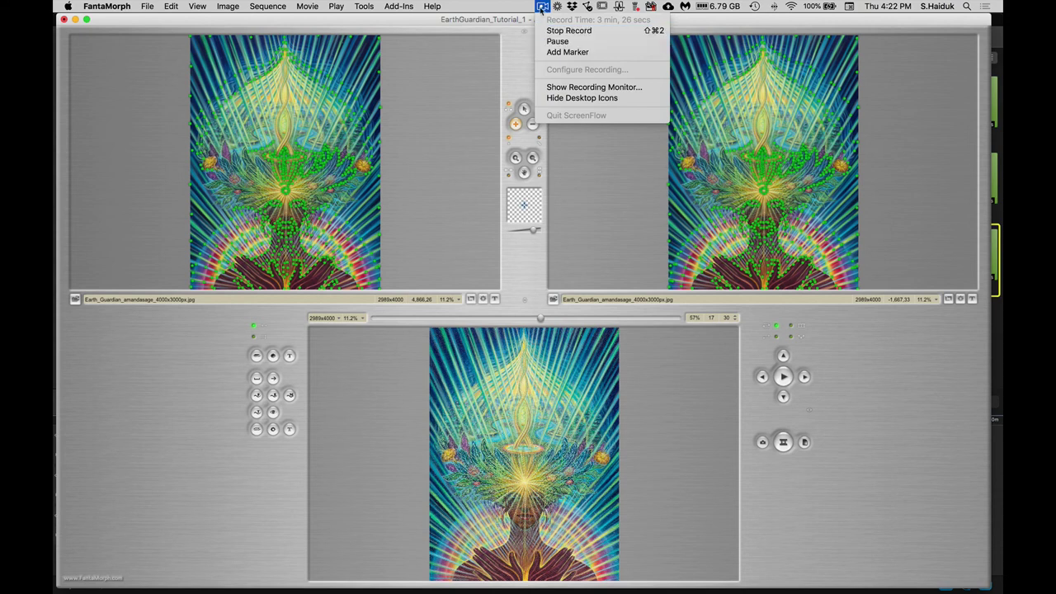
pyautogui.click(542, 7)
pyautogui.click(542, 6)
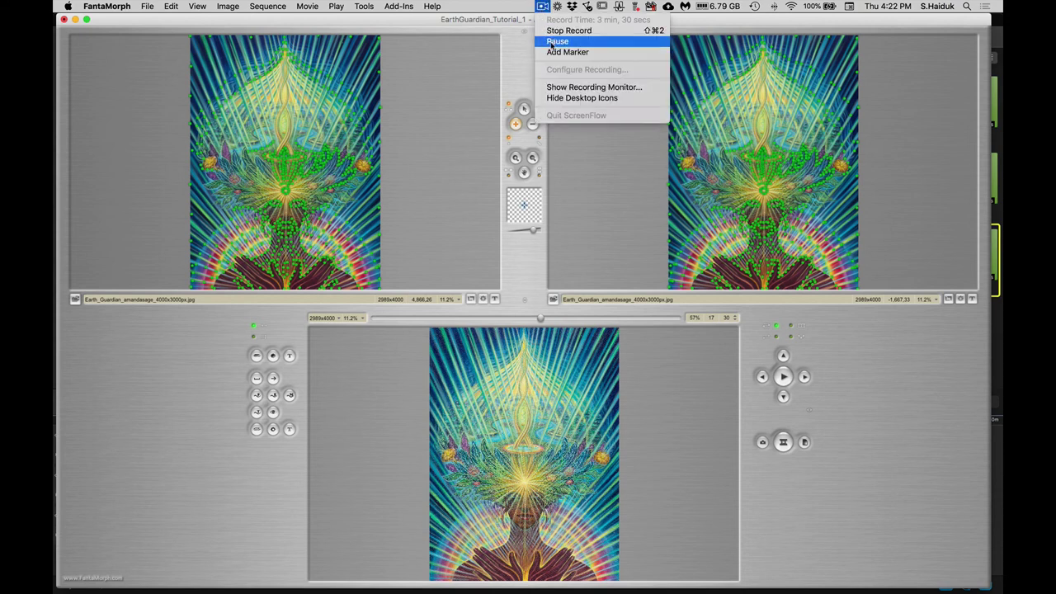
pyautogui.click(627, 27)
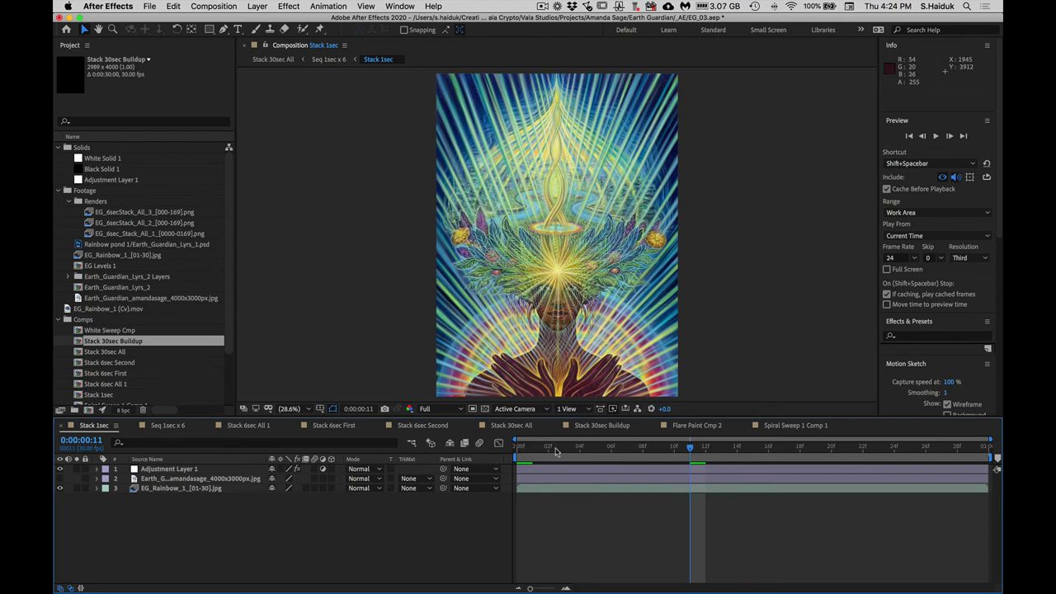
# Step: Rewind Stack 1sec to 0:00:00:00 and select the EG_Rainbow_1_[01-30].jpg layer
pyautogui.moveTo(557, 451); pyautogui.dragTo(517, 451)
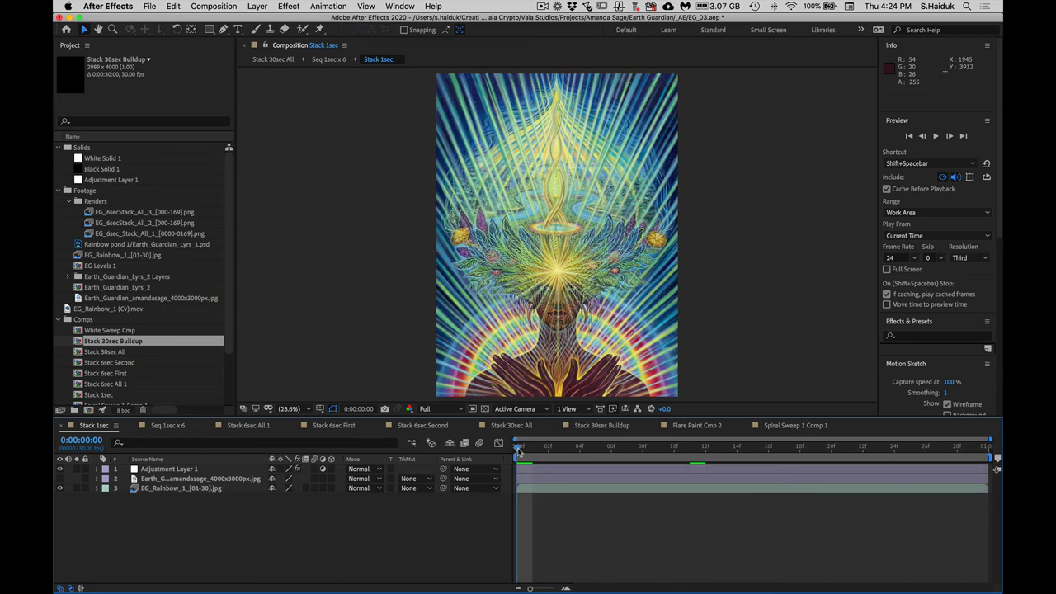
pyautogui.click(184, 488)
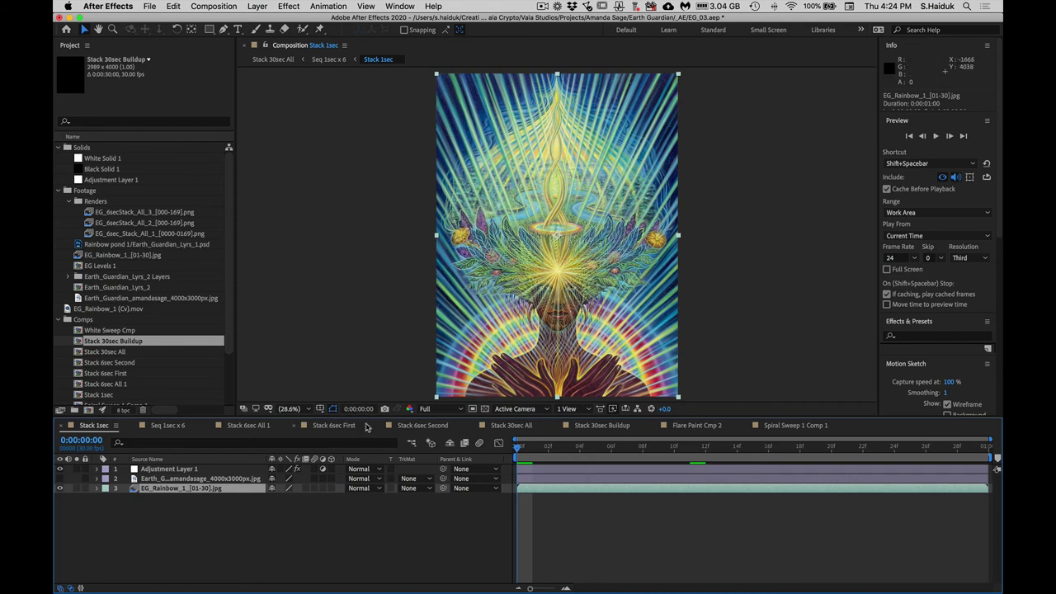
pyautogui.click(214, 6)
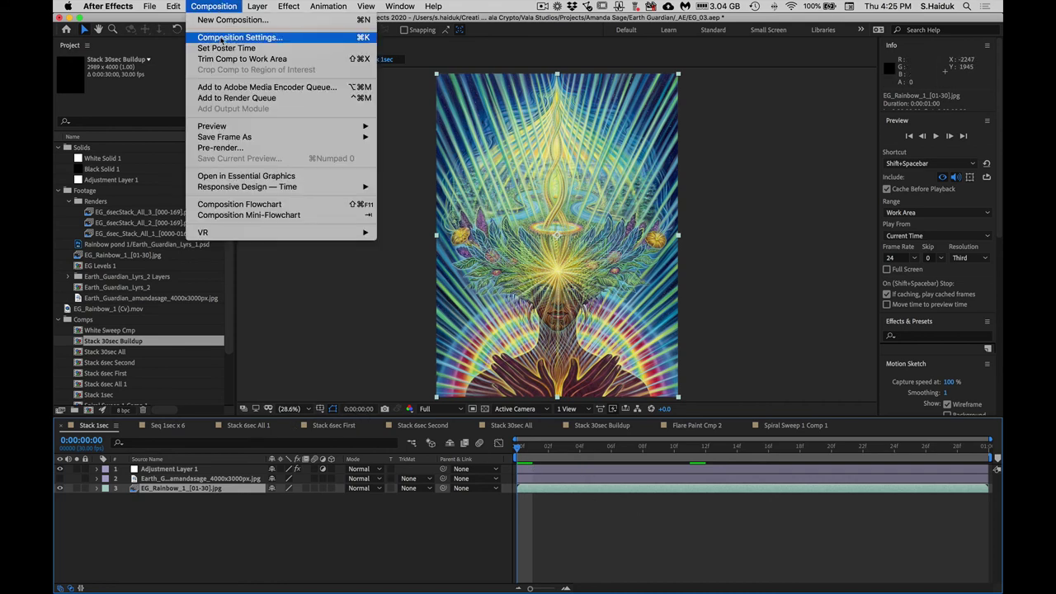
# Step: Review Composition Settings unchanged, RAM-preview the comp, then select the Earth Guardian painting layer
pyautogui.click(221, 38)
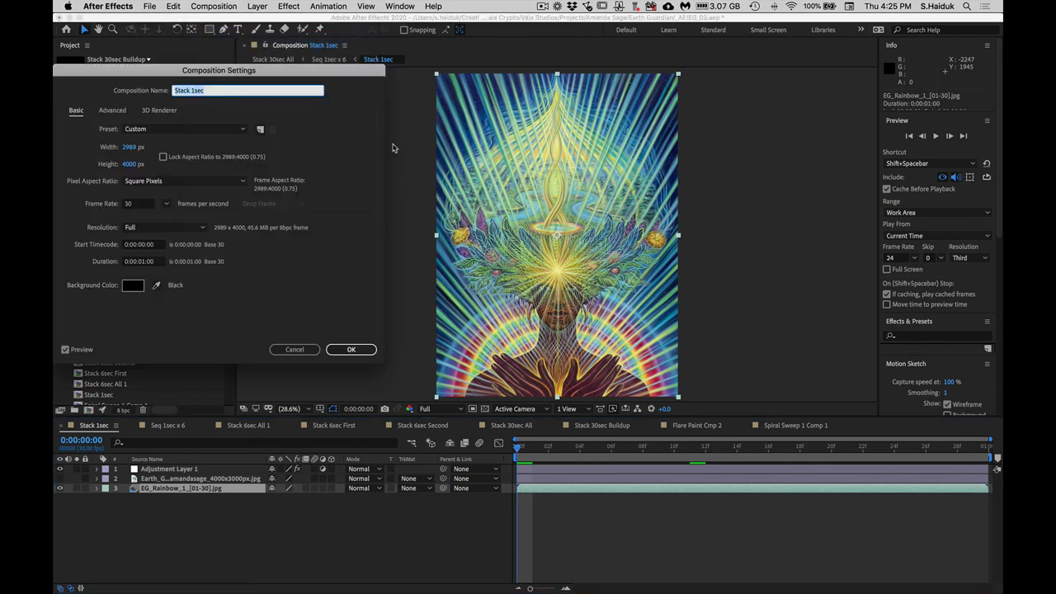
pyautogui.click(305, 350)
pyautogui.press('space')
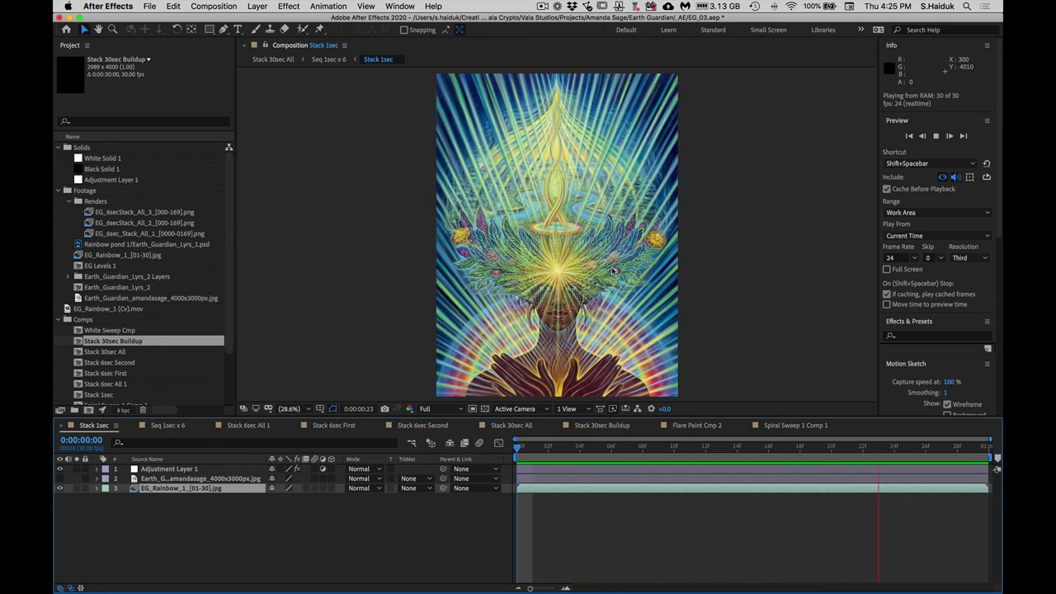
pyautogui.press('space')
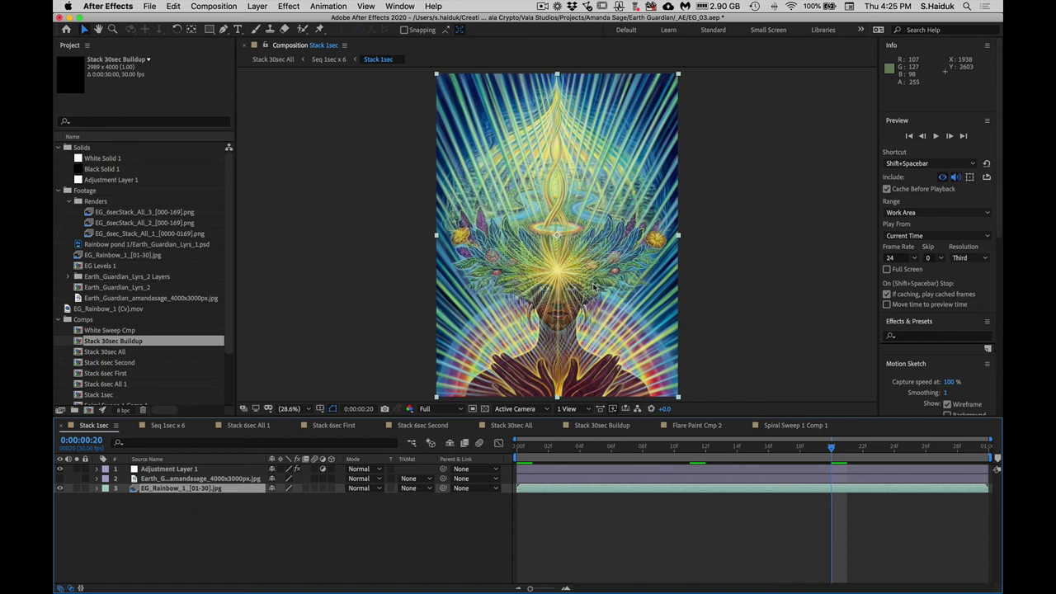
pyautogui.click(212, 480)
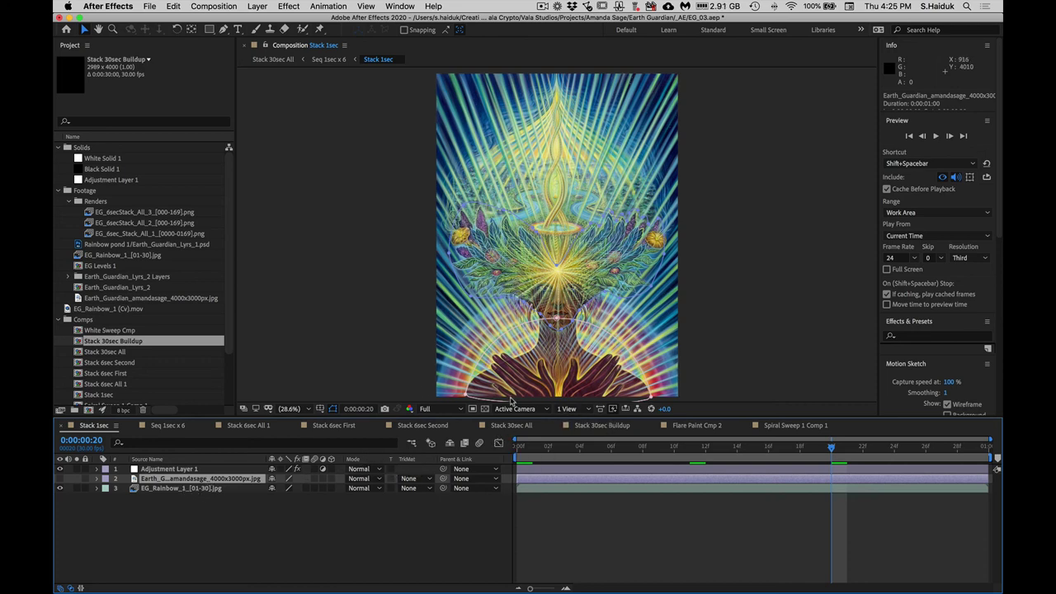
pyautogui.click(60, 488)
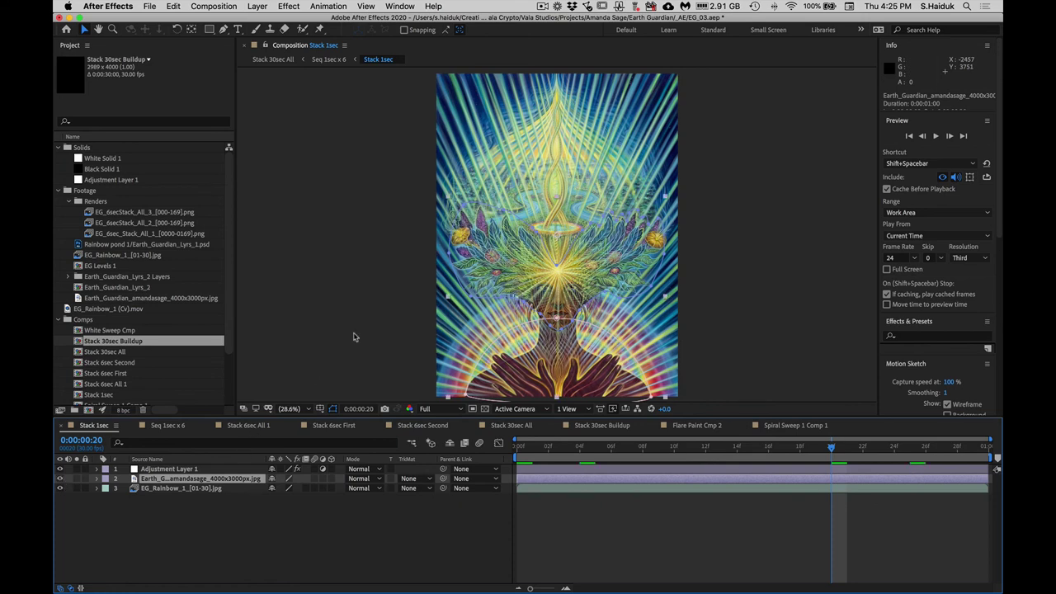
pyautogui.click(566, 268)
pyautogui.scroll(4, 565, 268)
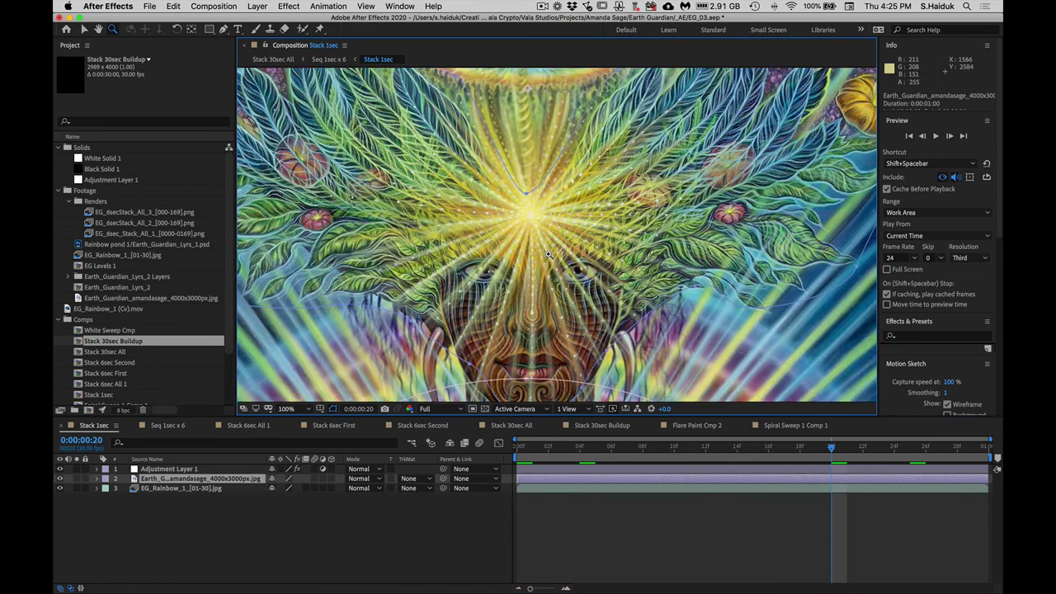
pyautogui.press('Home')
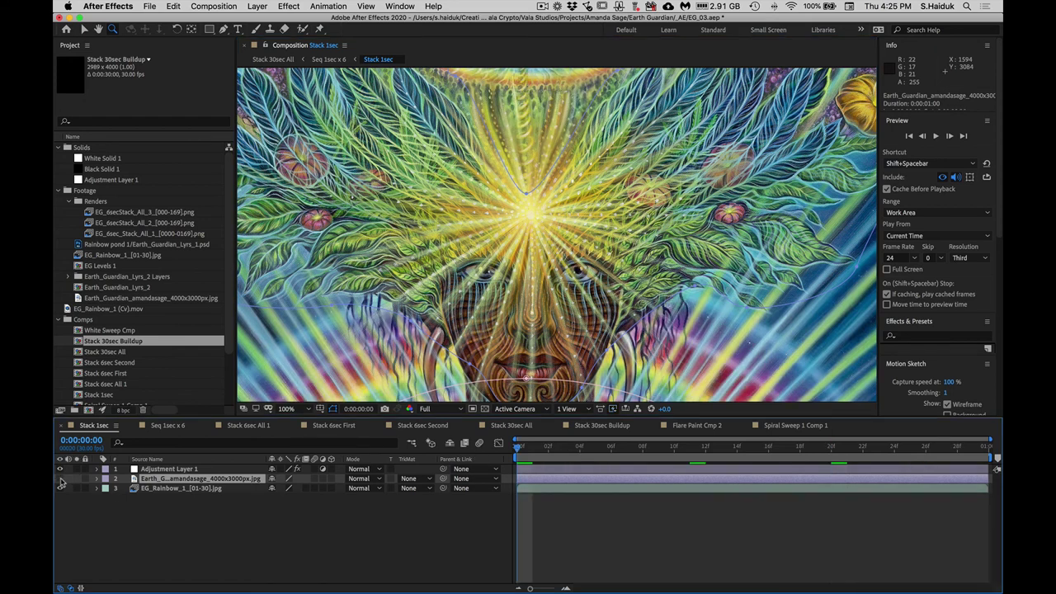
pyautogui.press('space')
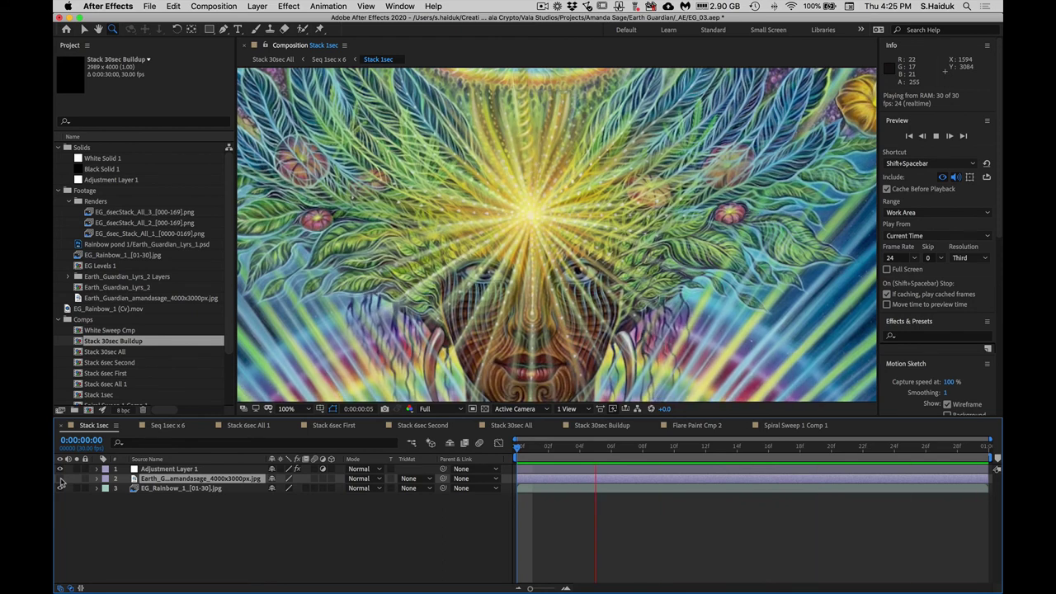
pyautogui.press('space')
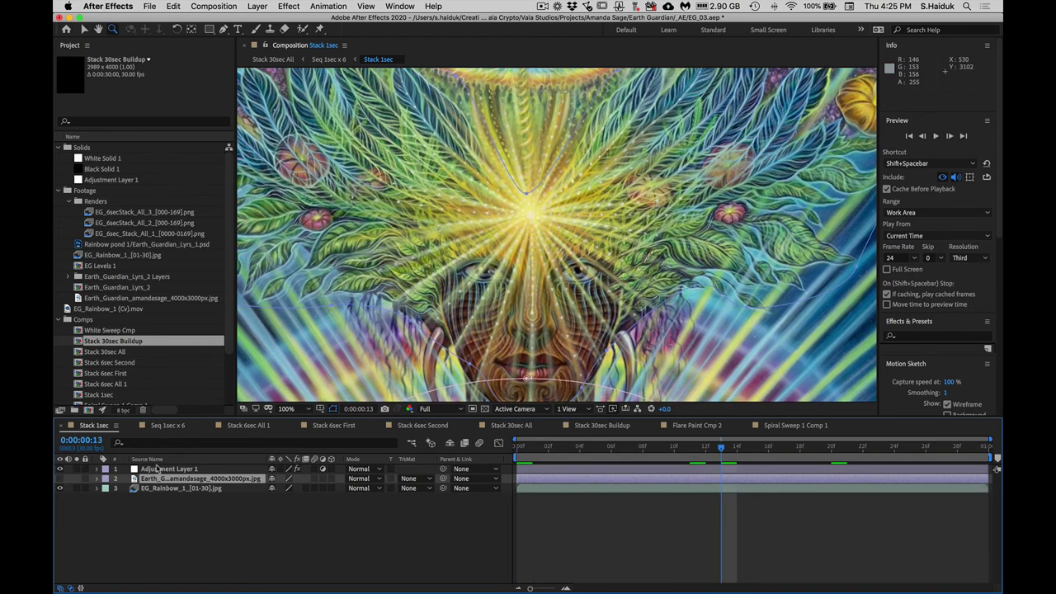
pyautogui.click(59, 484)
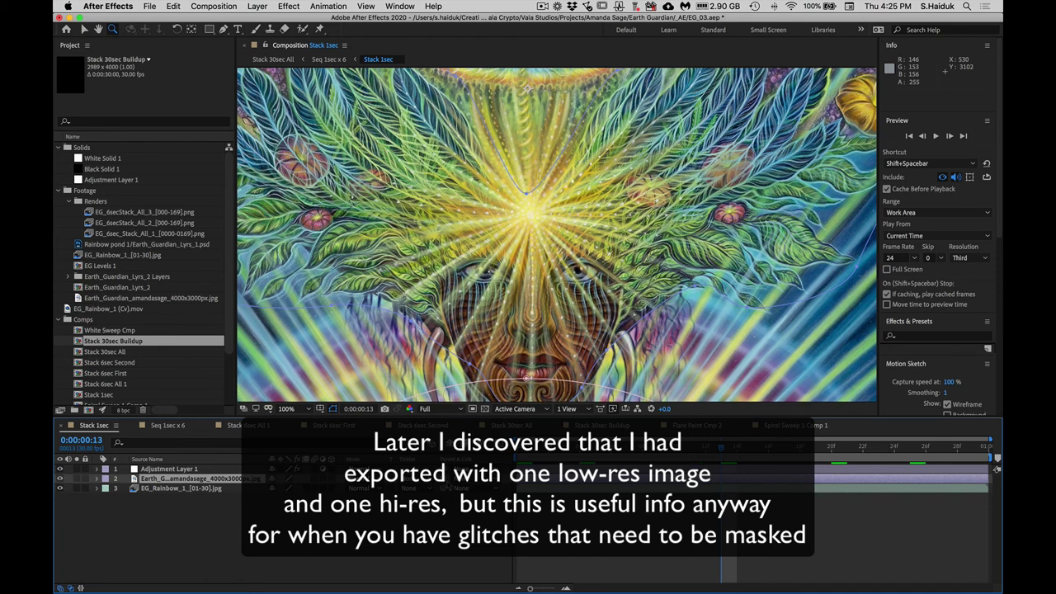
pyautogui.press('space')
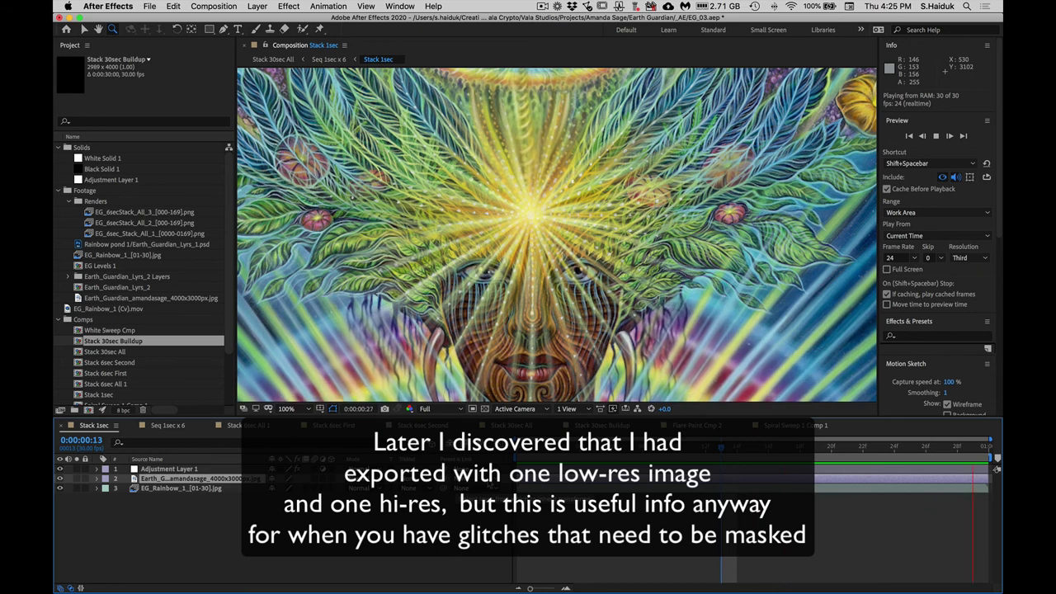
pyautogui.press('space')
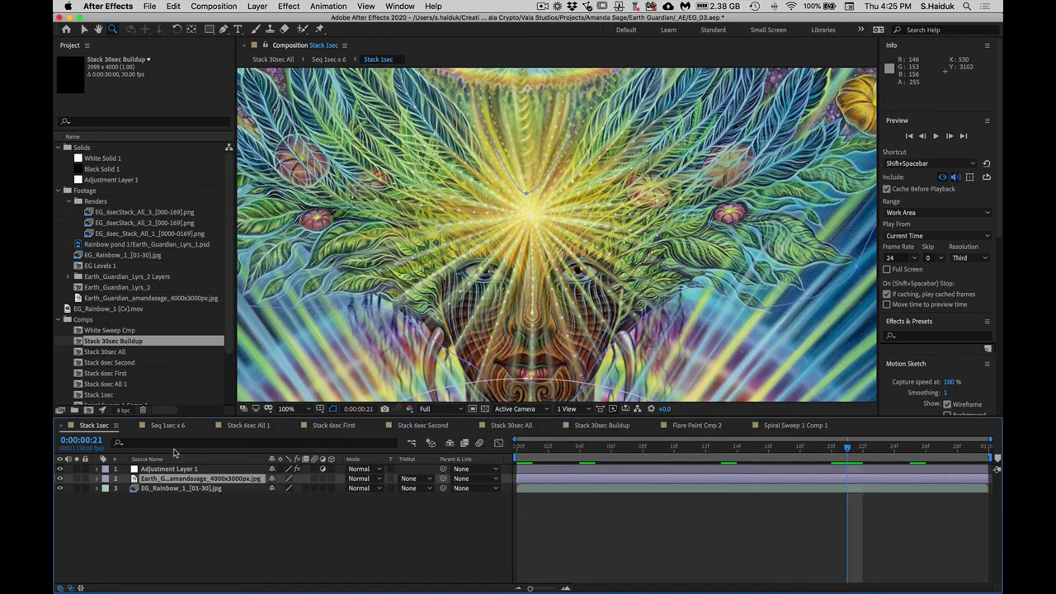
pyautogui.click(166, 469)
pyautogui.click(59, 469)
pyautogui.click(59, 468)
pyautogui.click(60, 468)
pyautogui.click(59, 469)
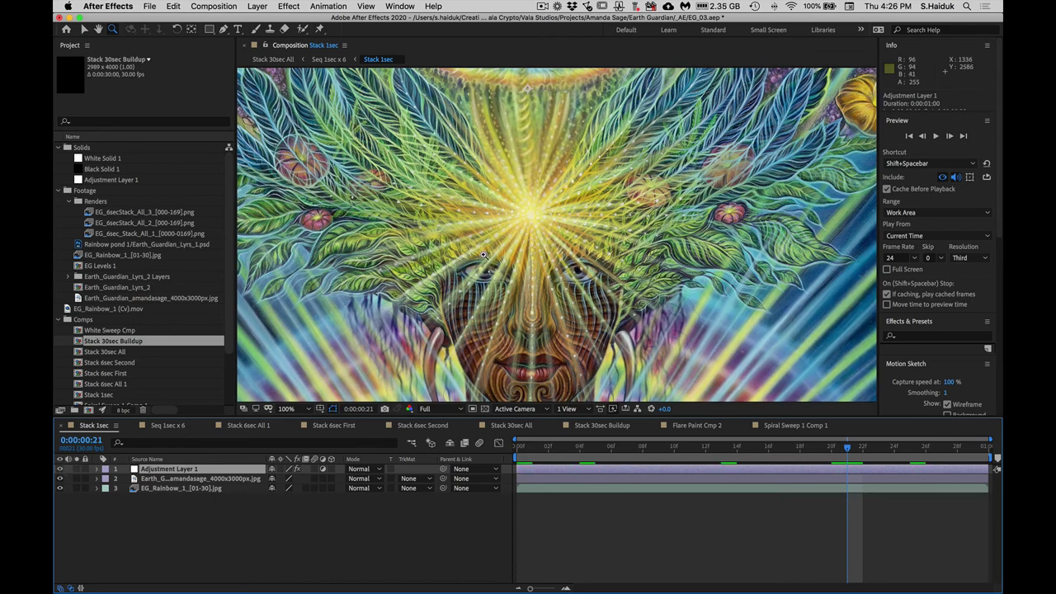
pyautogui.scroll(-2, 484, 254)
pyautogui.scroll(-1, 483, 254)
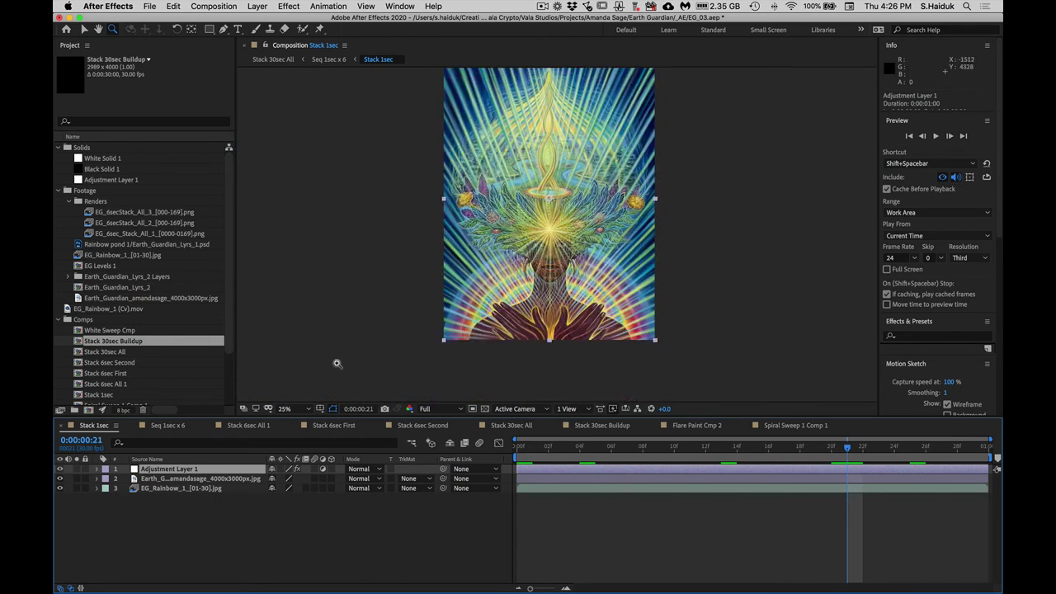
# Step: Switch to the Seq 1sec x 6 timeline, select the first Stack 1sec layer, and scrub back to the start
pyautogui.click(169, 425)
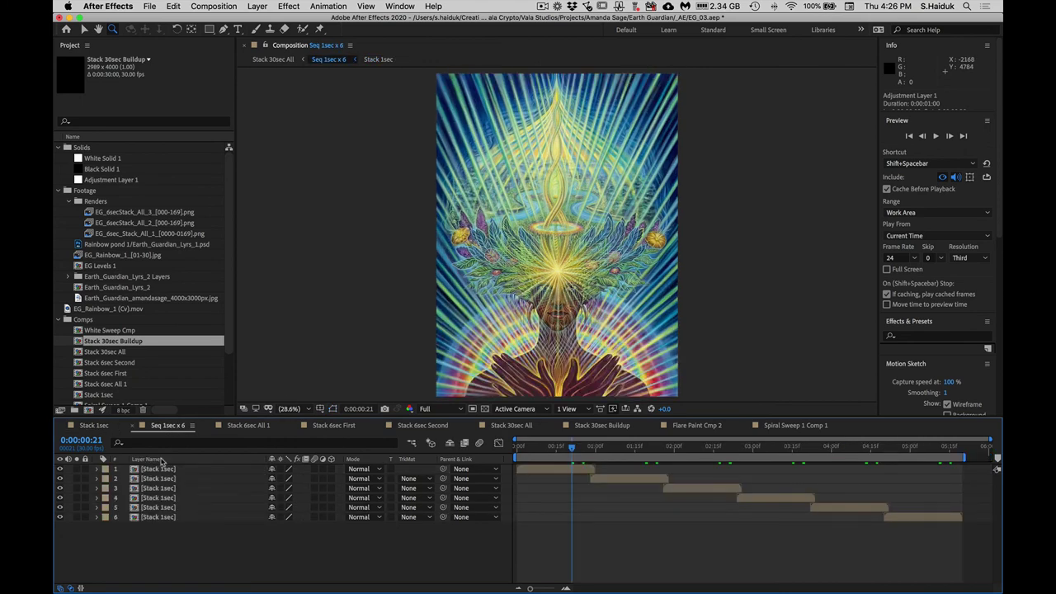
pyautogui.click(81, 429)
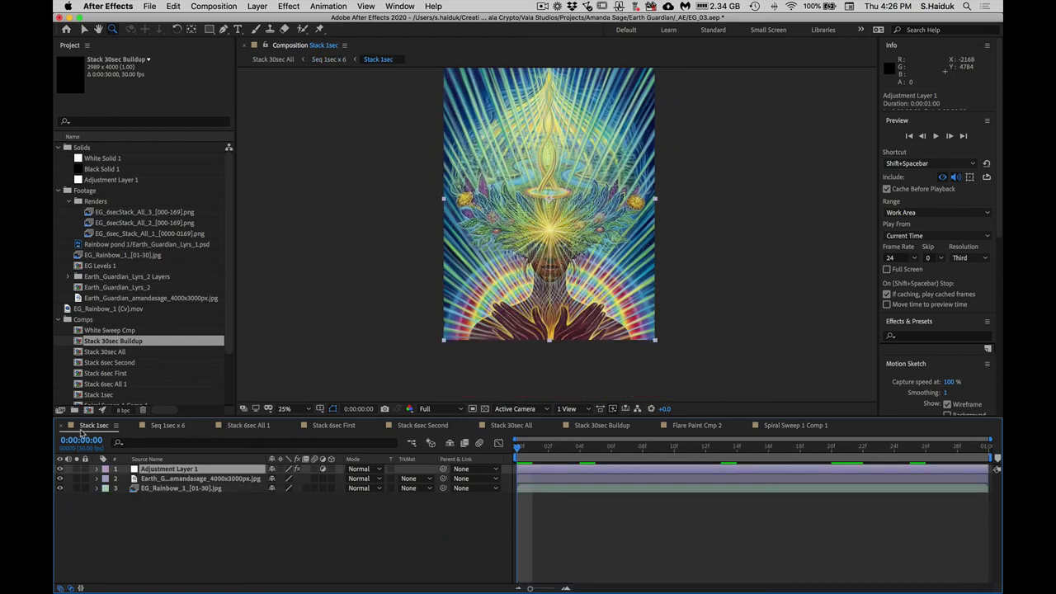
pyautogui.click(165, 427)
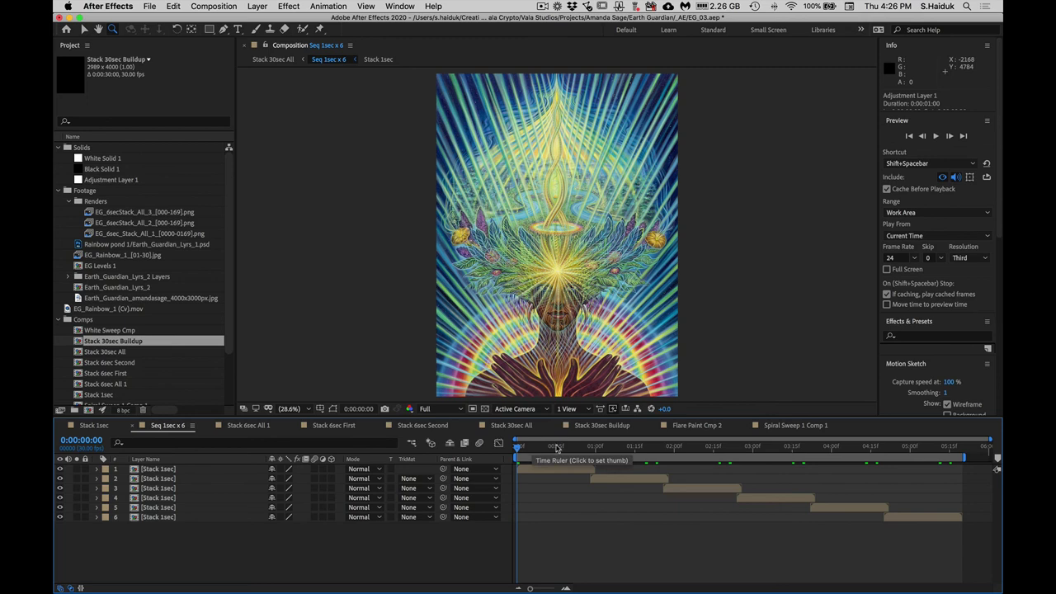
pyautogui.click(561, 470)
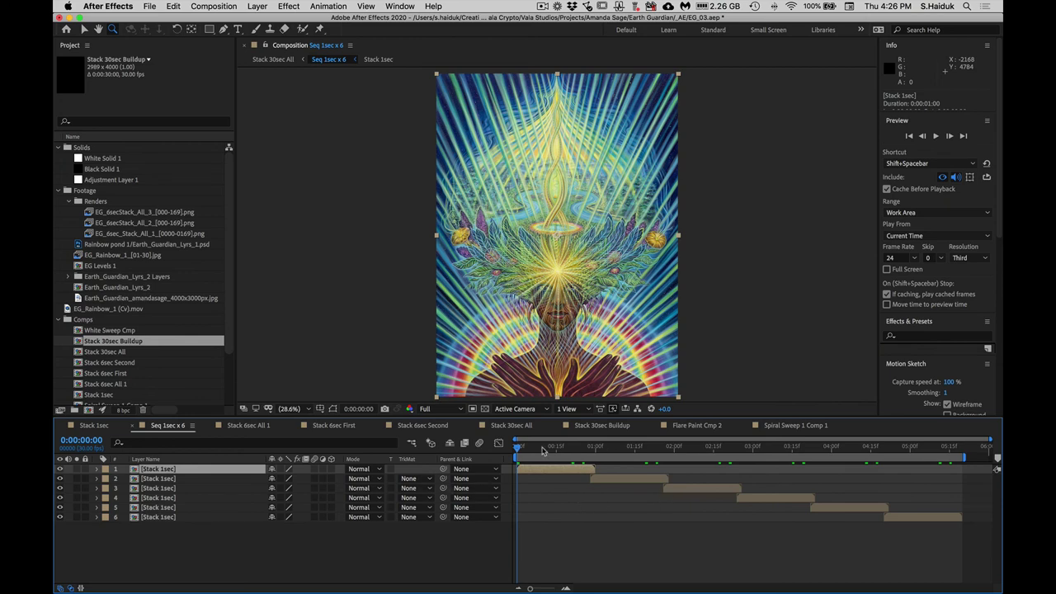
pyautogui.click(619, 447)
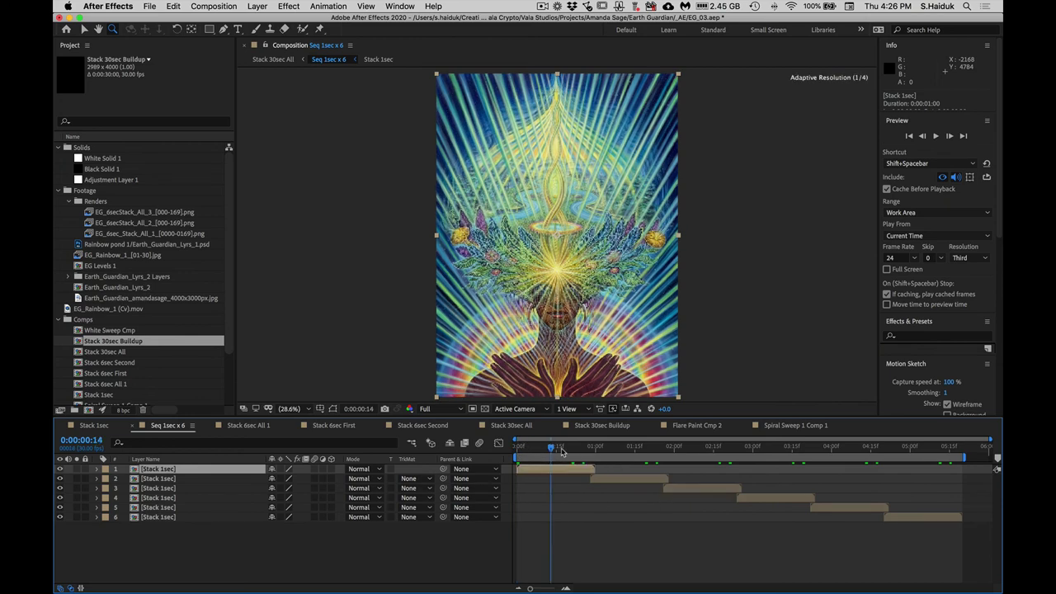
pyautogui.moveTo(659, 451); pyautogui.dragTo(487, 462)
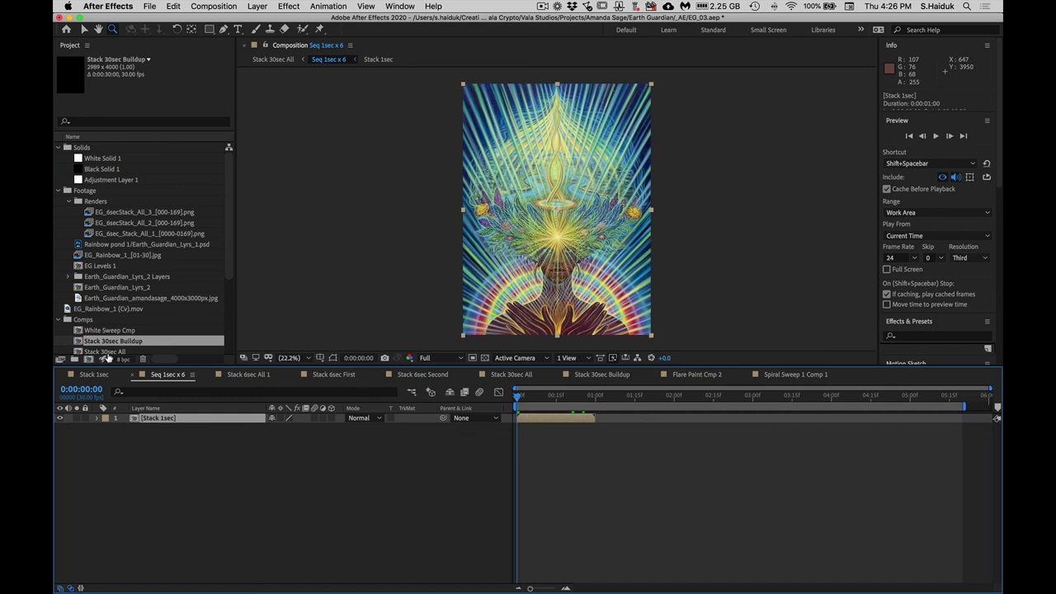
# Step: Duplicate the Stack 1sec layer into seven copies and select all of them
pyautogui.scroll(-4, 177, 331)
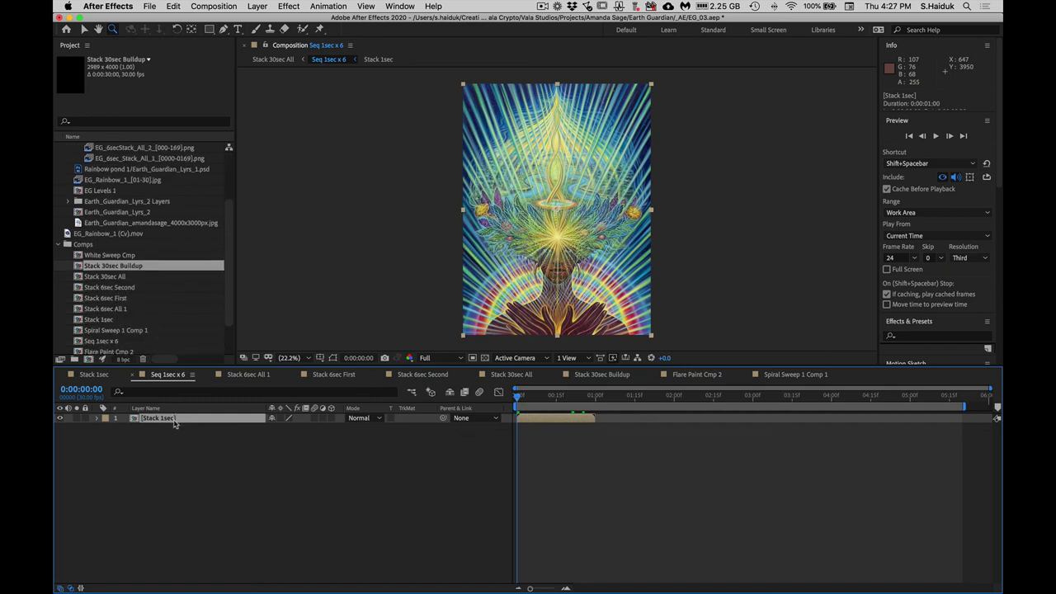
pyautogui.press('super+d')
pyautogui.press('super+d')
pyautogui.press('super+d')
pyautogui.press('super+d')
pyautogui.press('super+d')
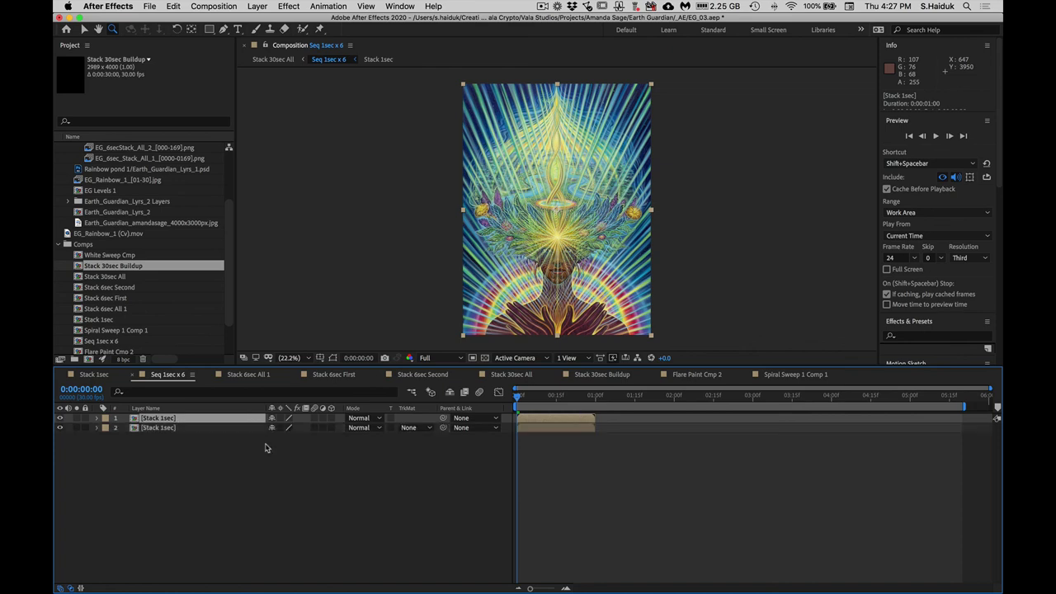
pyautogui.press('super+d')
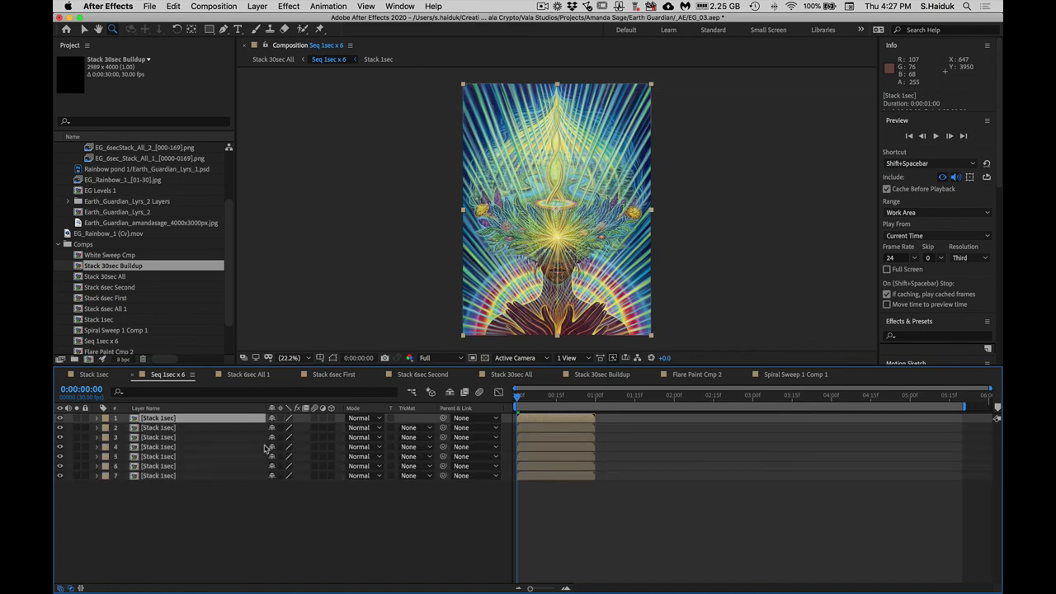
pyautogui.keyDown('shift'); pyautogui.click(200, 477); pyautogui.keyUp('shift')
# Step: Sequence the seven layers with a 2-frame overlap and the Dissolve Front Layer transition
pyautogui.rightClick(182, 423)
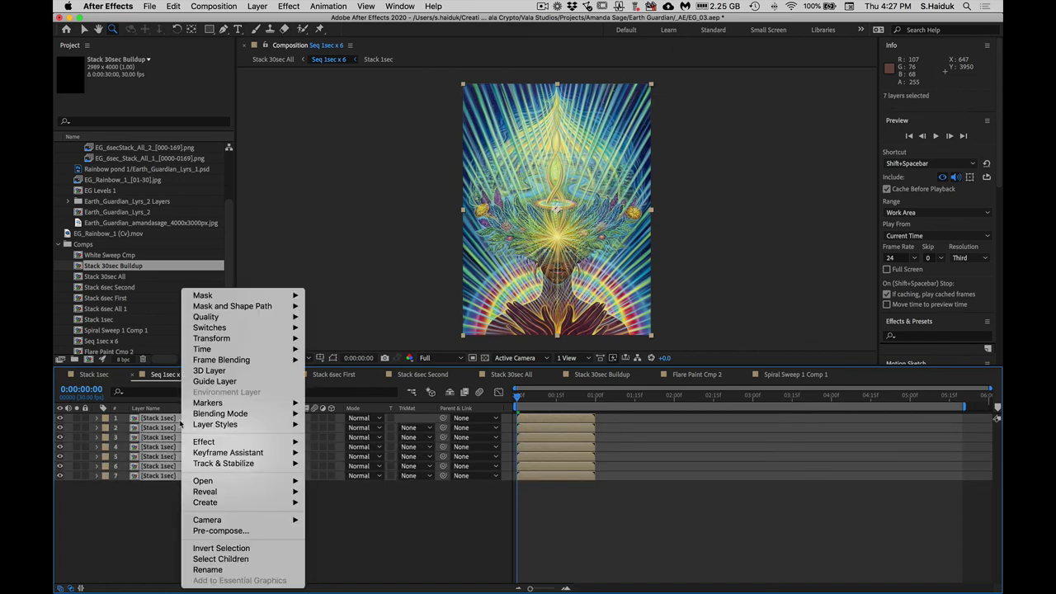
pyautogui.moveTo(216, 455)
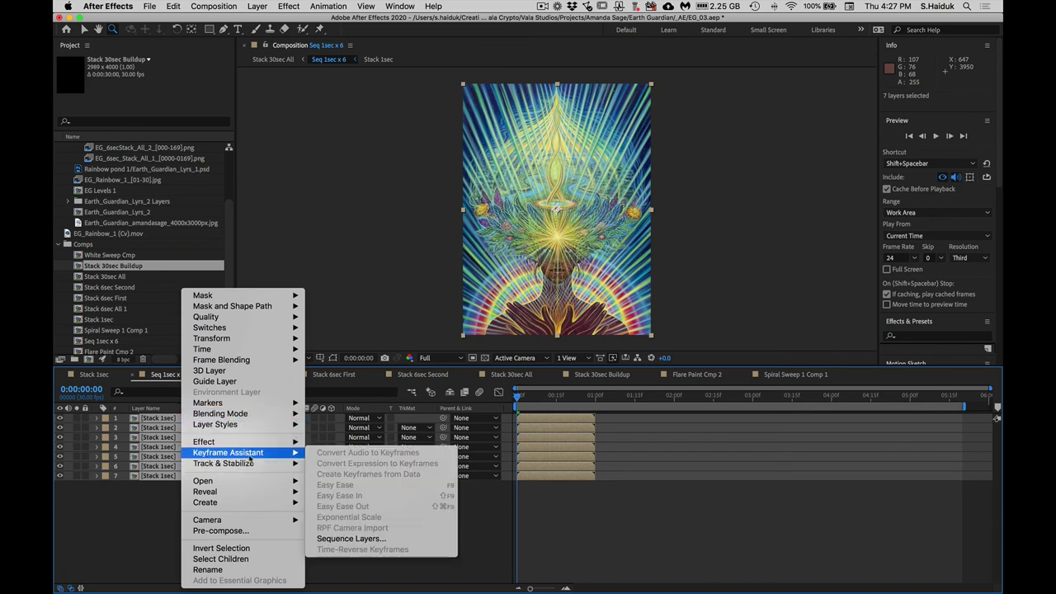
pyautogui.click(345, 538)
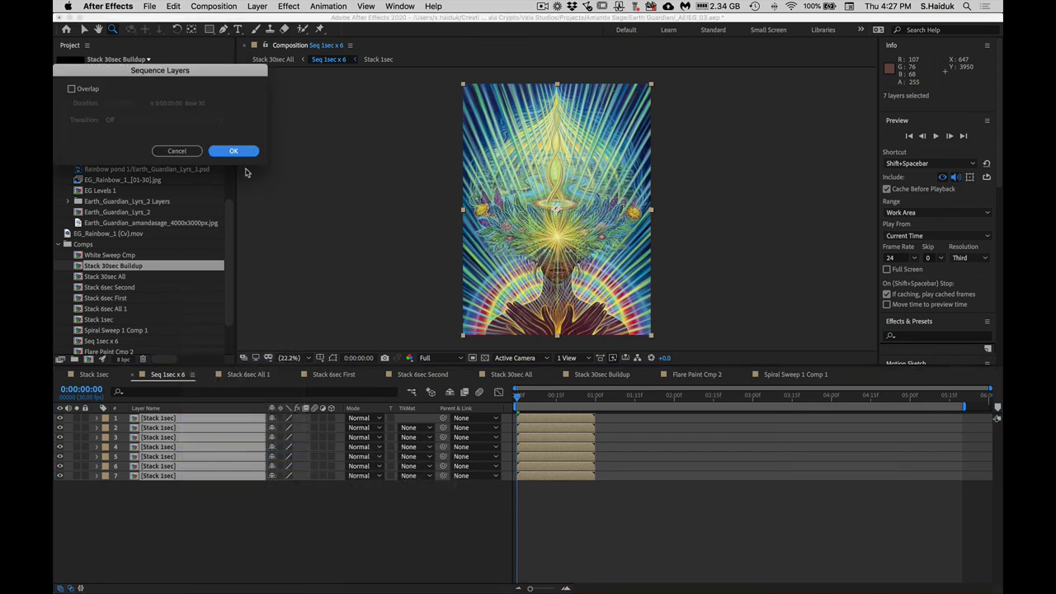
pyautogui.moveTo(217, 83); pyautogui.dragTo(361, 238)
pyautogui.click(273, 250)
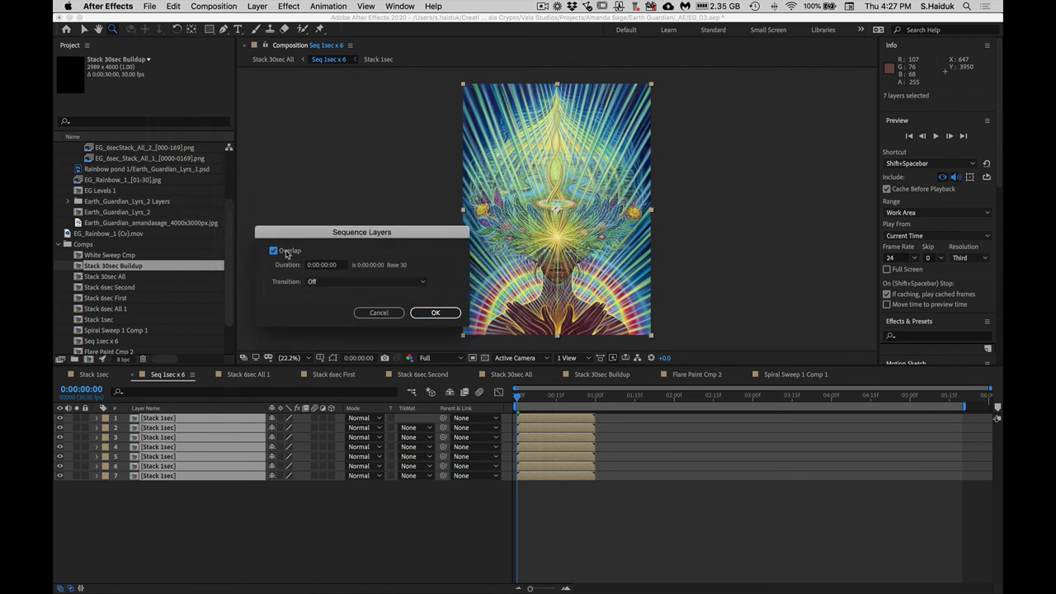
pyautogui.click(337, 264)
pyautogui.write('2')
pyautogui.click(339, 282)
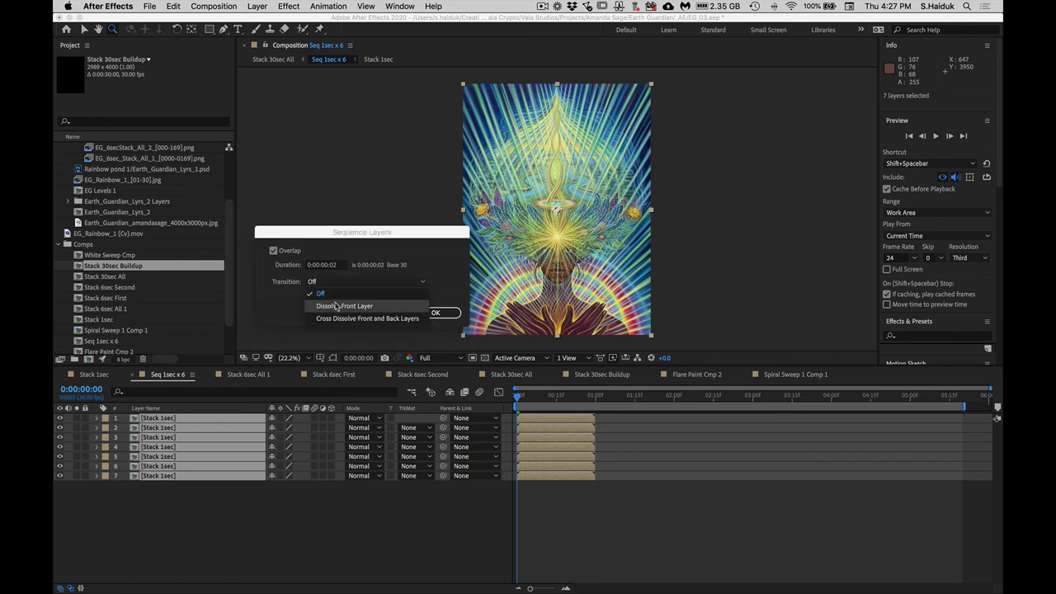
pyautogui.click(334, 304)
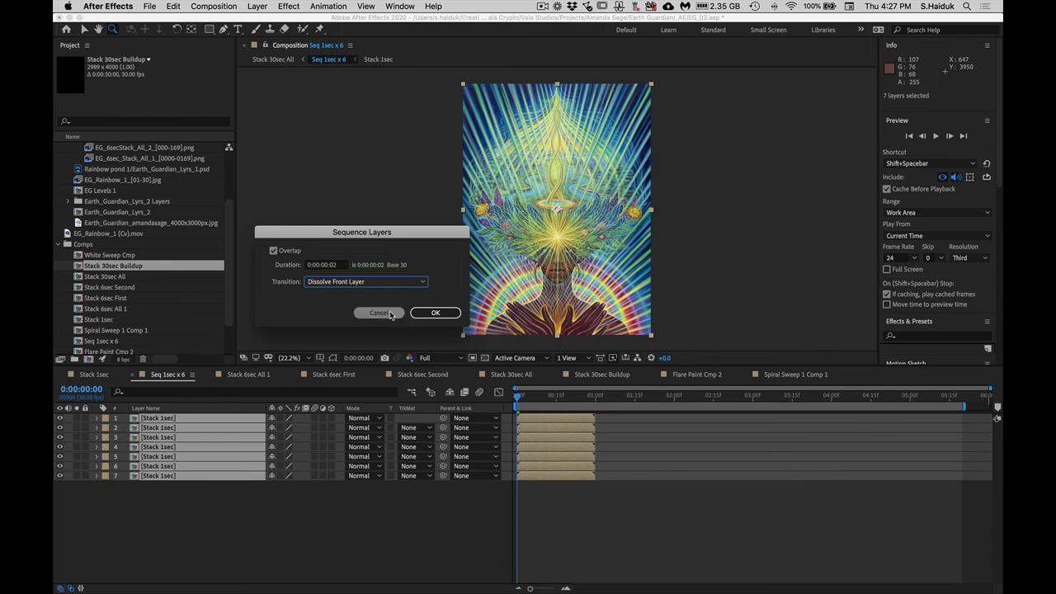
pyautogui.click(433, 313)
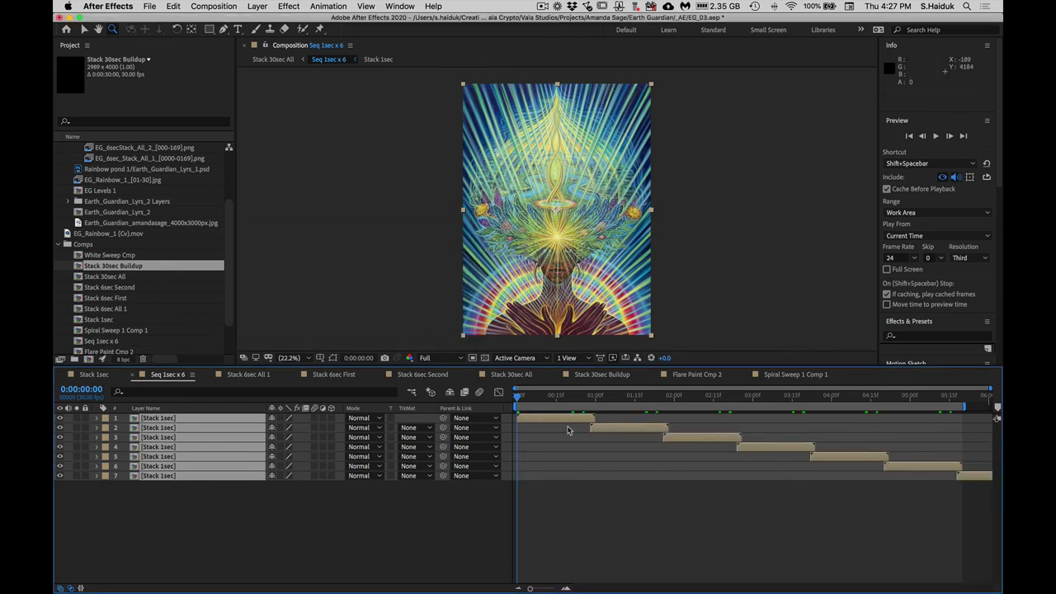
# Step: Check the sequenced layers' timing, then go to the Stack 6sec All 1 comp
pyautogui.click(604, 494)
pyautogui.click(566, 420)
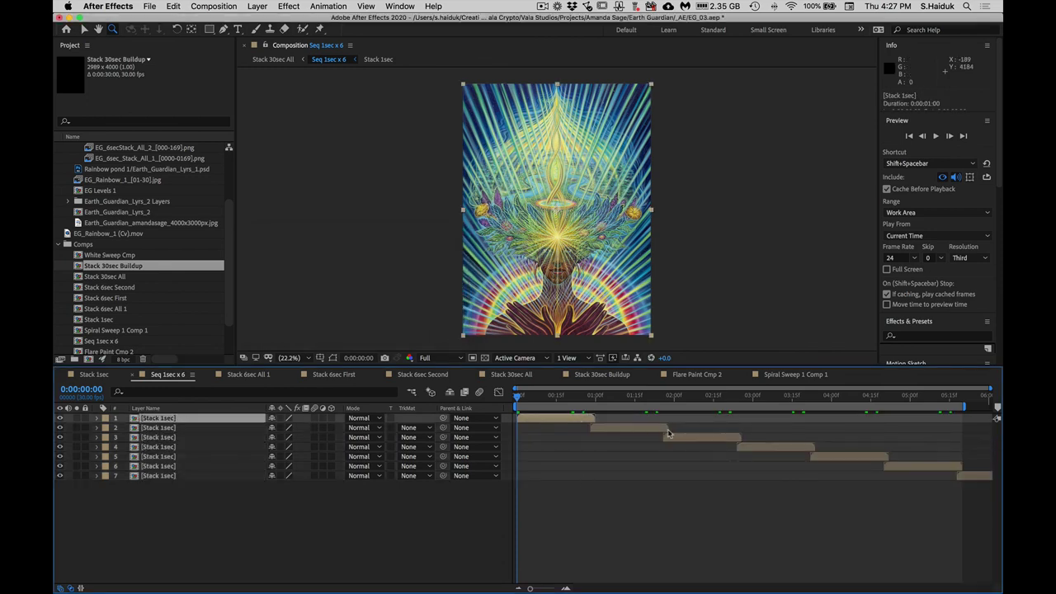
pyautogui.click(916, 468)
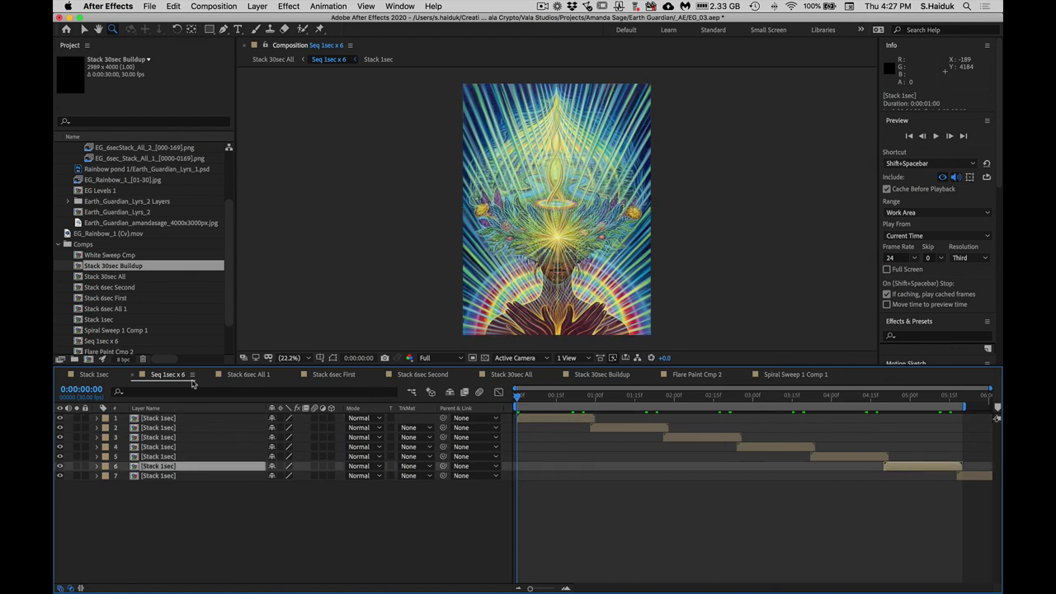
pyautogui.click(248, 375)
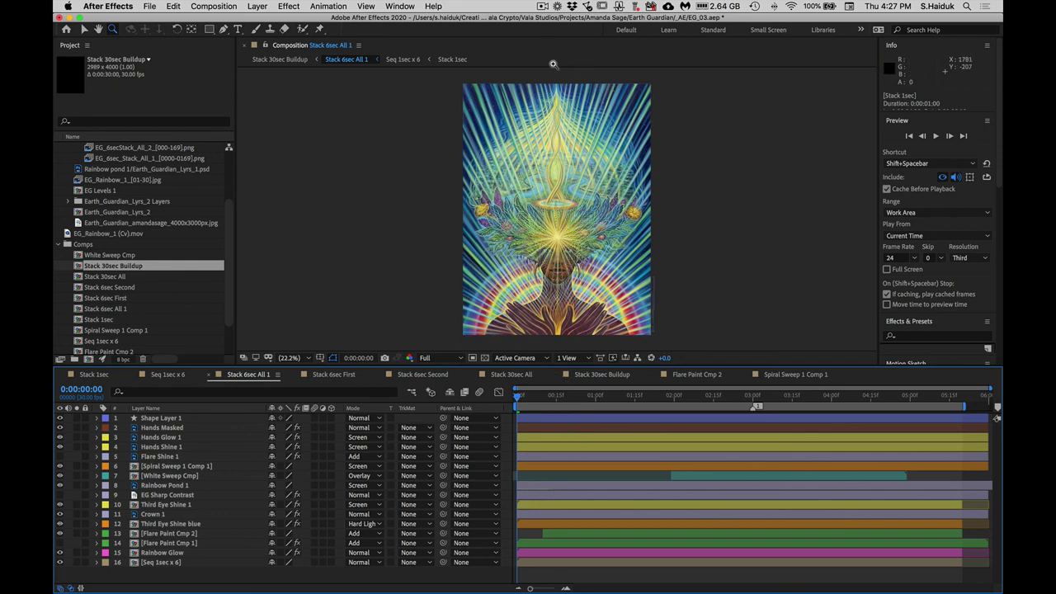
# Step: Switch to QuickTime Player and play the EarthGuardian buildup preview video
pyautogui.press('super+Tab')
pyautogui.click(585, 319)
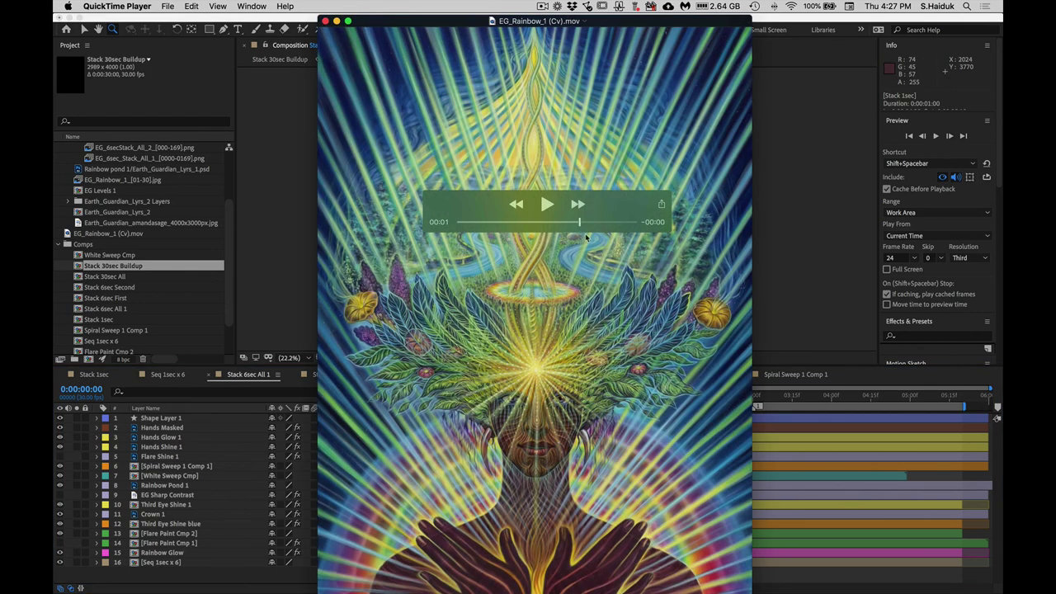
pyautogui.click(251, 6)
pyautogui.click(310, 143)
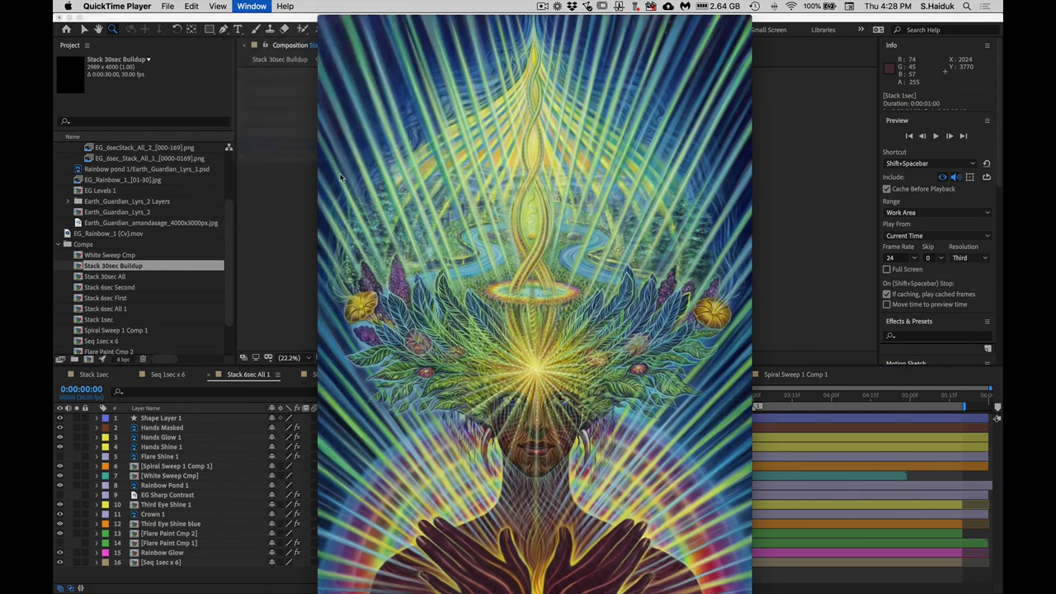
pyautogui.click(873, 471)
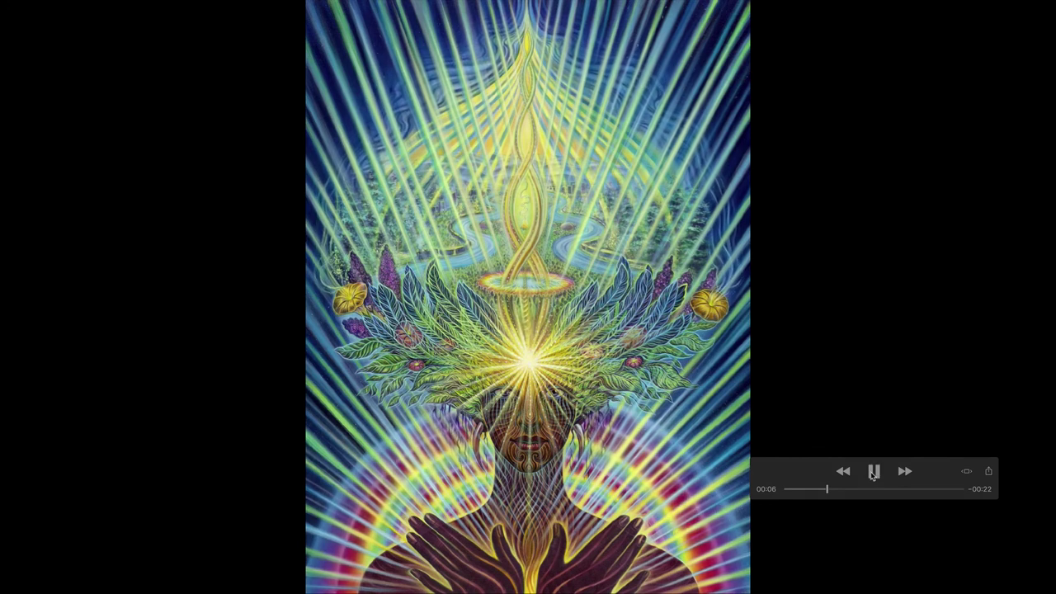